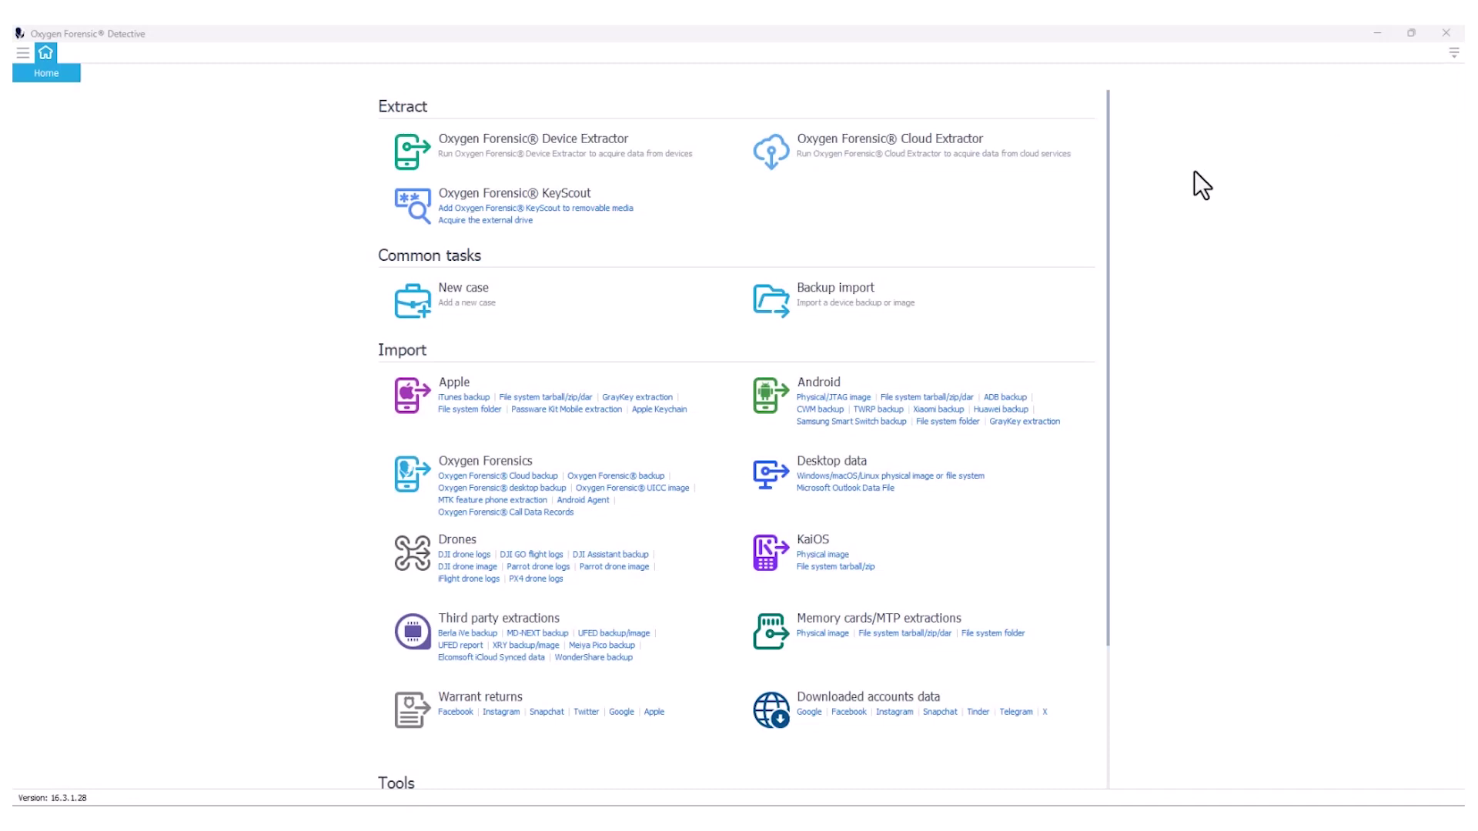
# - Open the Translations options and follow the link to the customer area for the translation add-on
pyautogui.click(1452, 56)
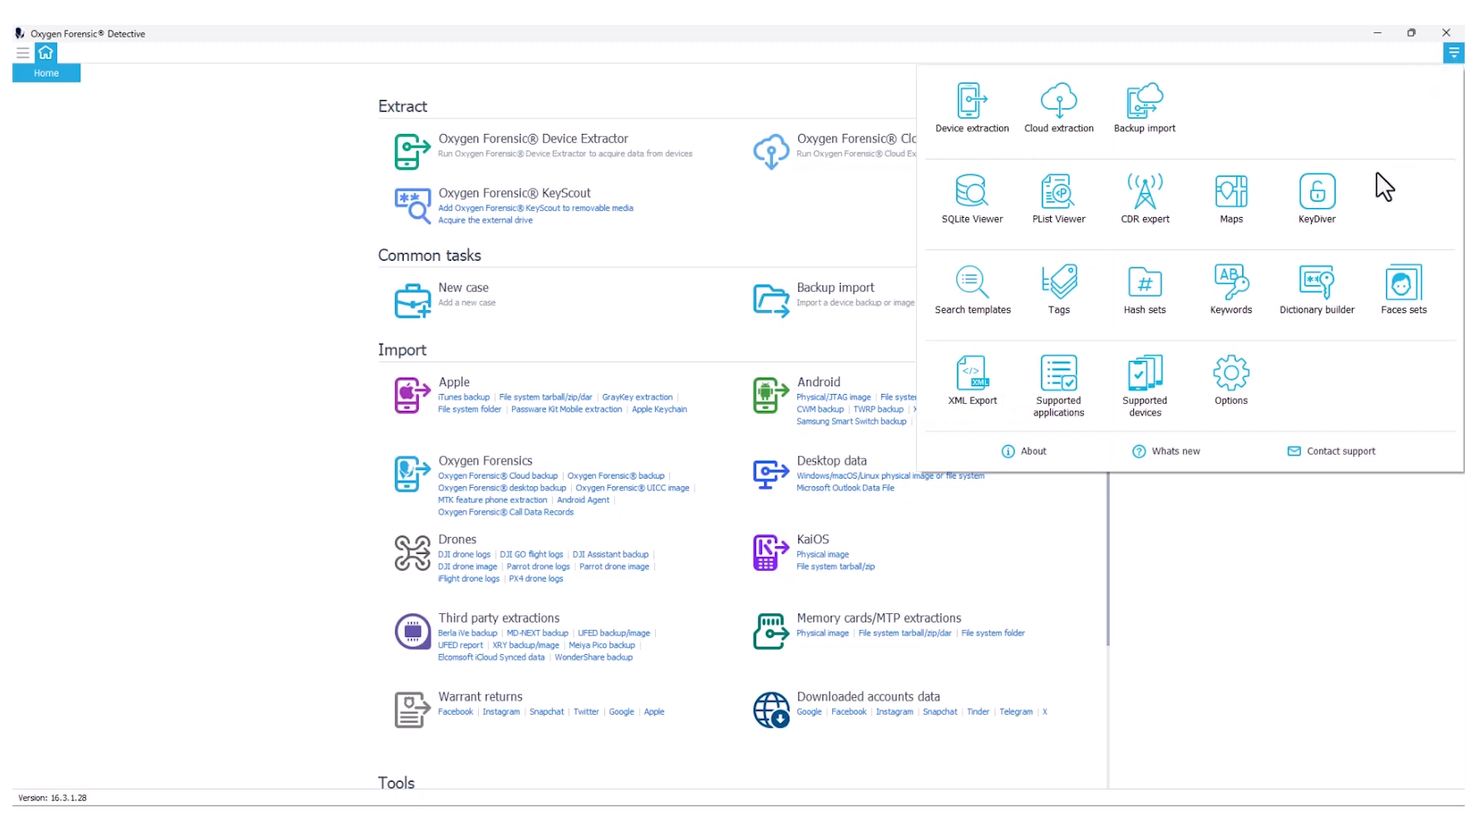
pyautogui.click(1245, 388)
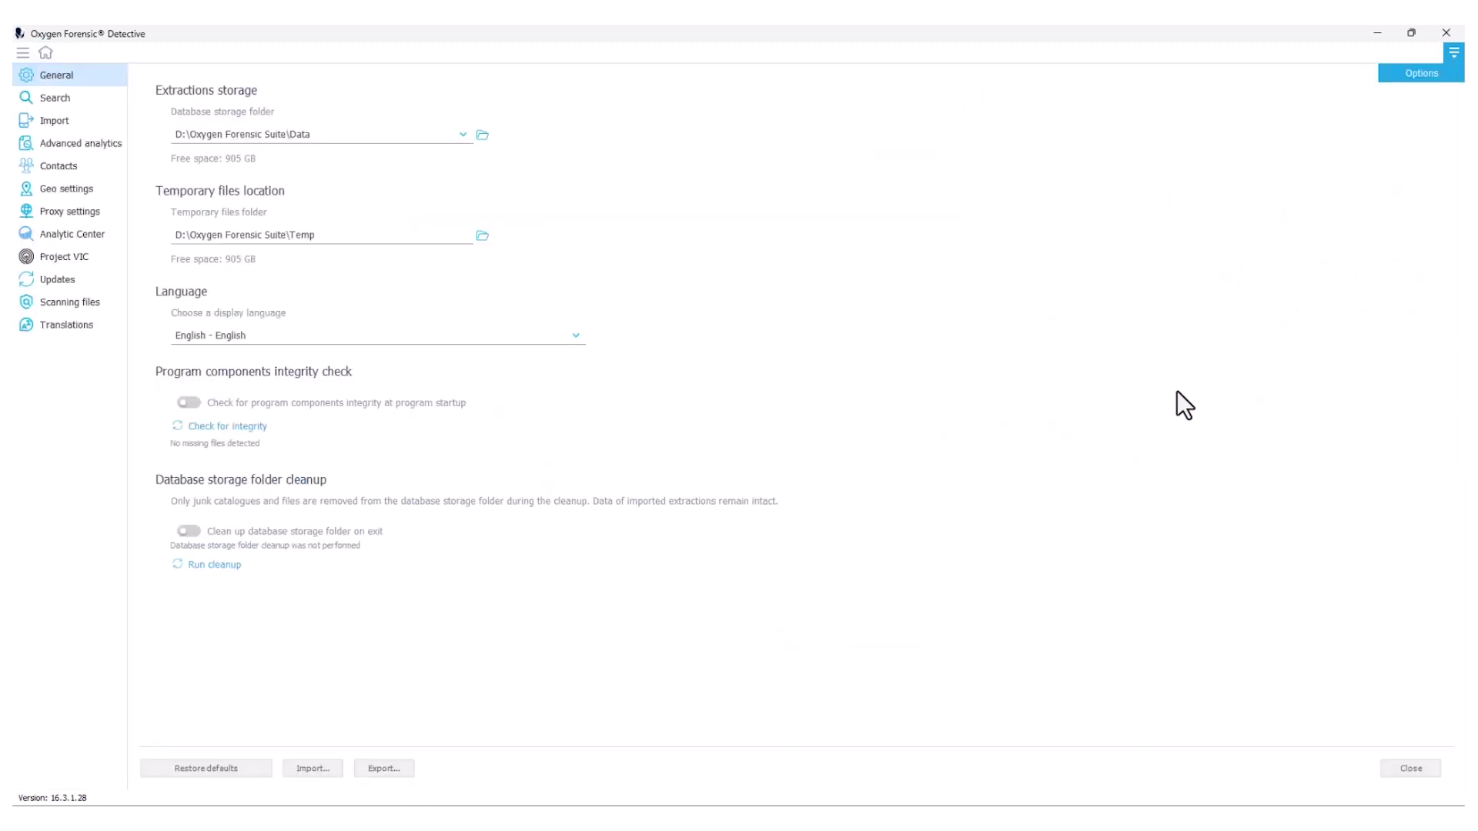
pyautogui.click(58, 328)
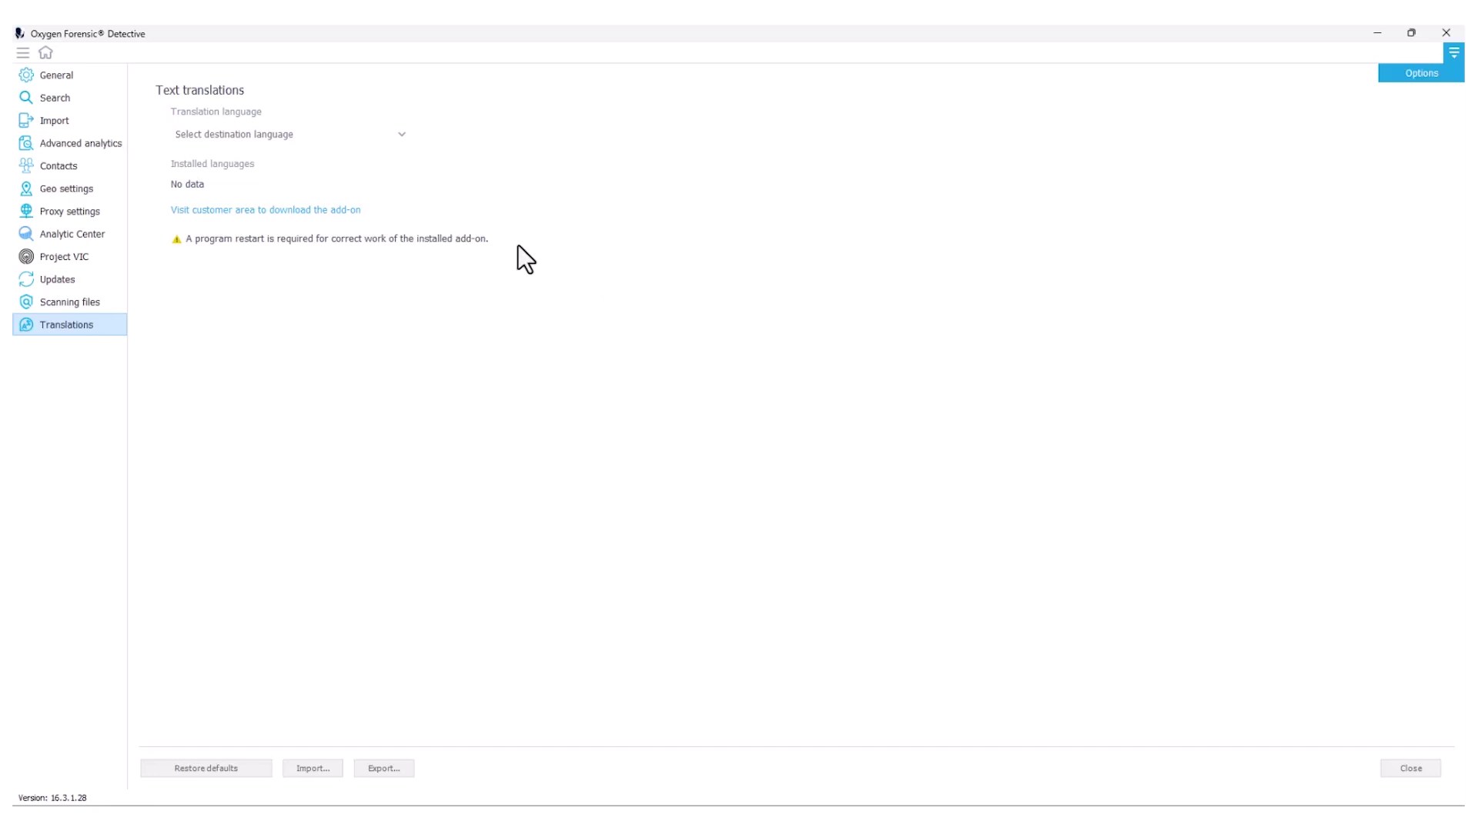
pyautogui.click(320, 211)
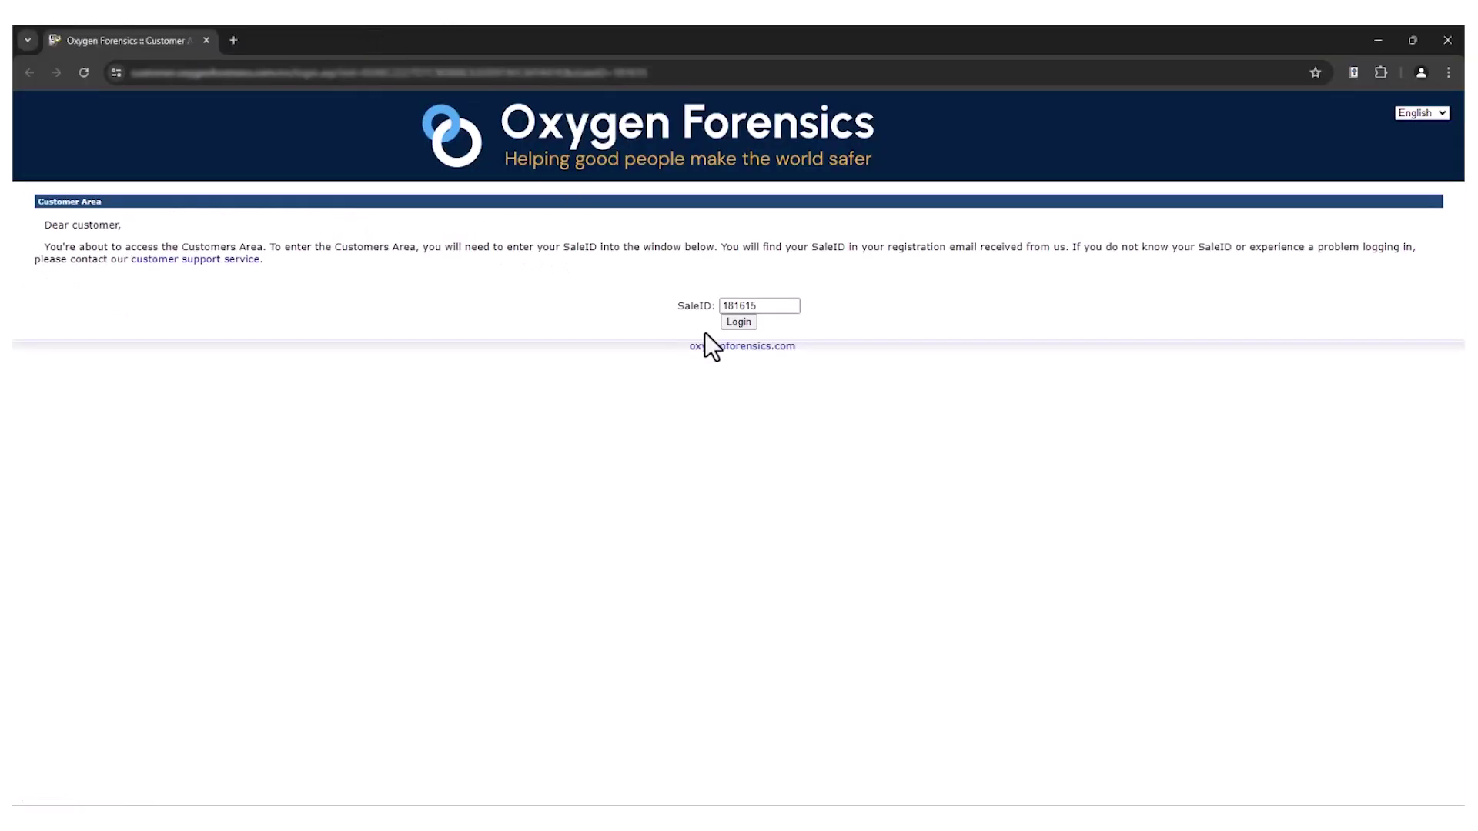
# - Log in to the customer area and download the Oxygen_TextTranslate_1.3.0.11.iso add-on
pyautogui.click(732, 324)
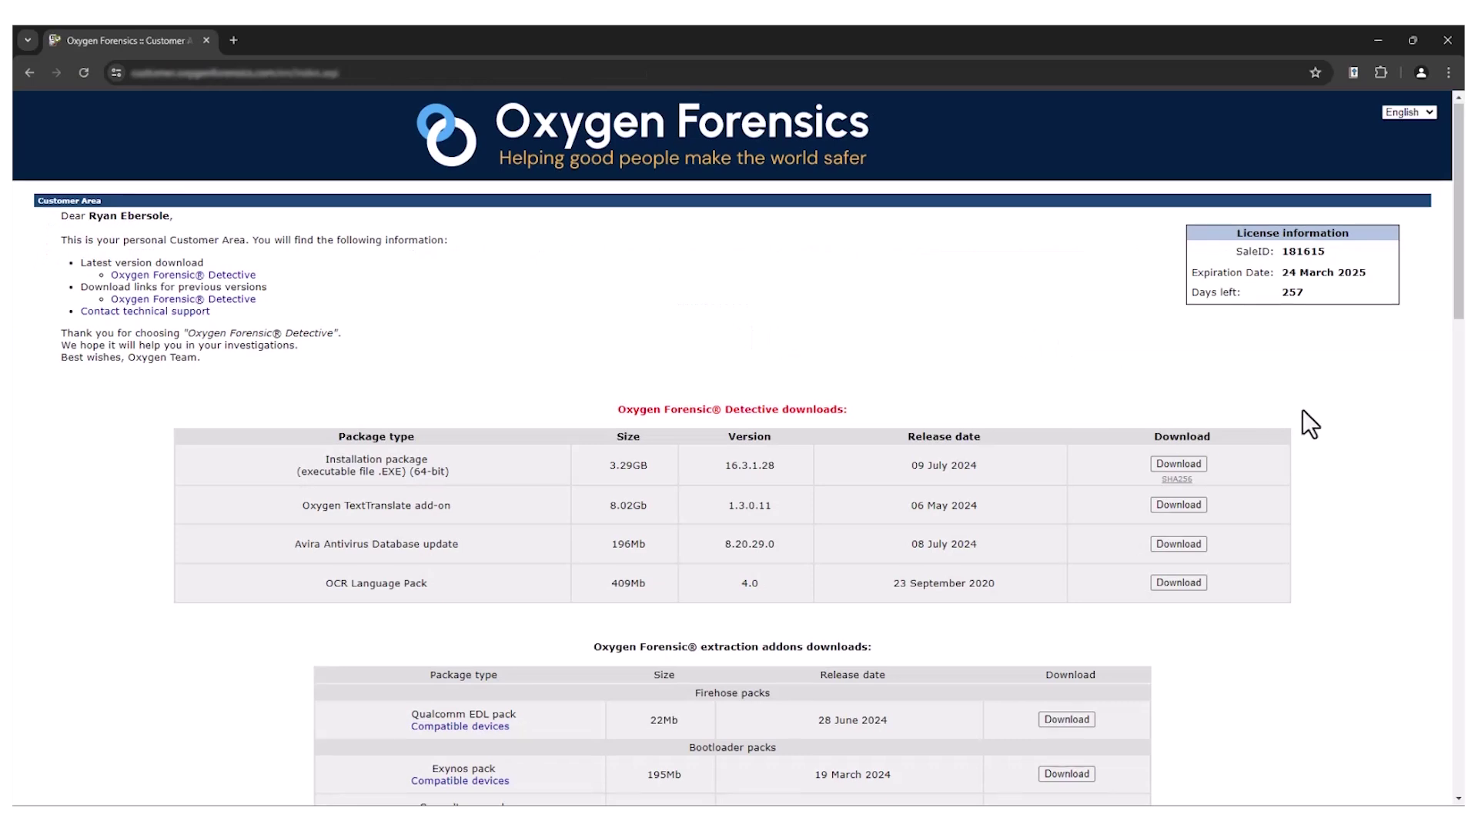
pyautogui.scroll(-2, 1302, 409)
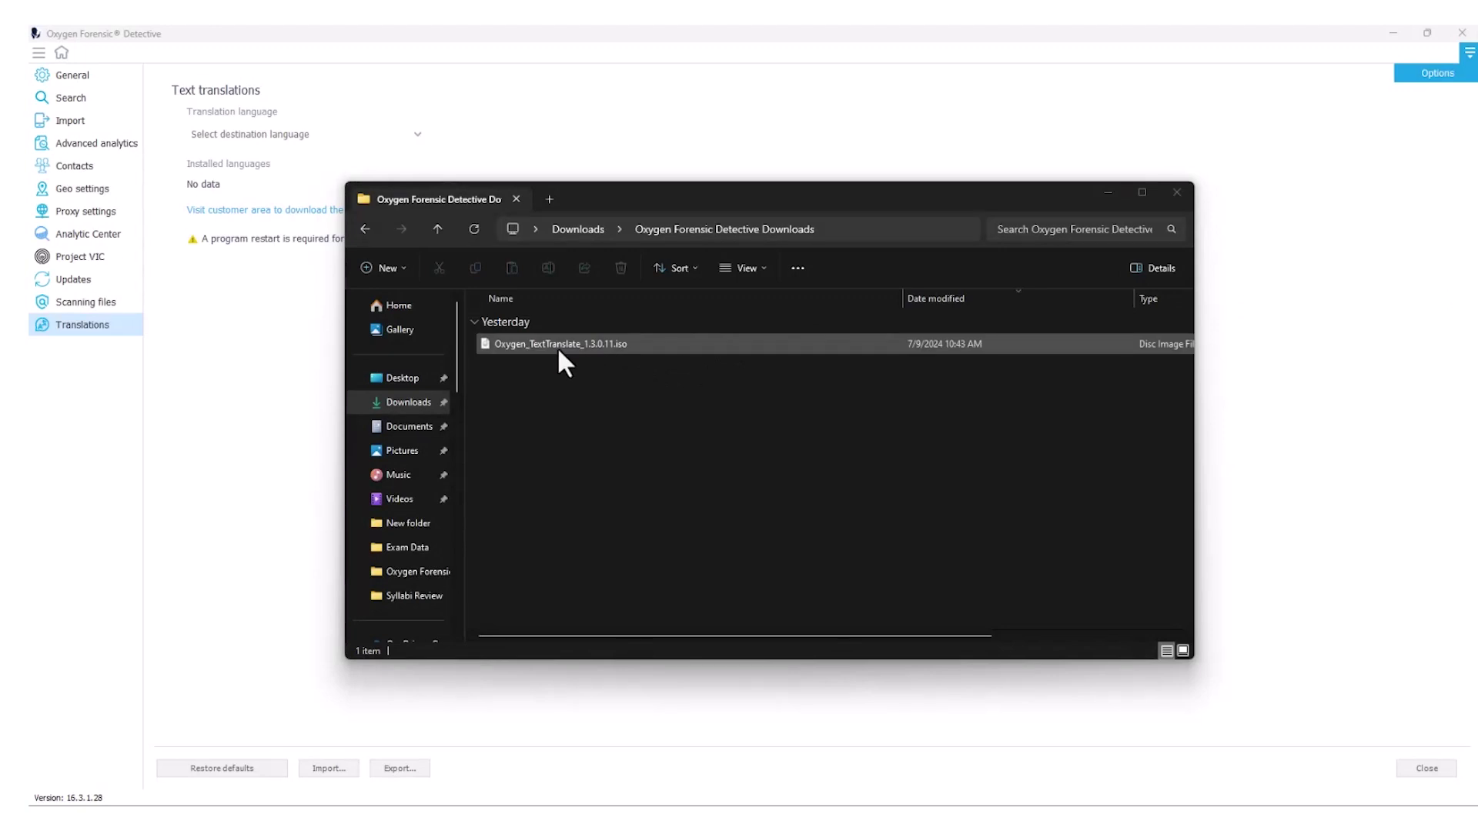
# - Mount the Oxygen_TextTranslate_1.3.0.11.iso disc image, accepting the security warning
pyautogui.click(557, 346)
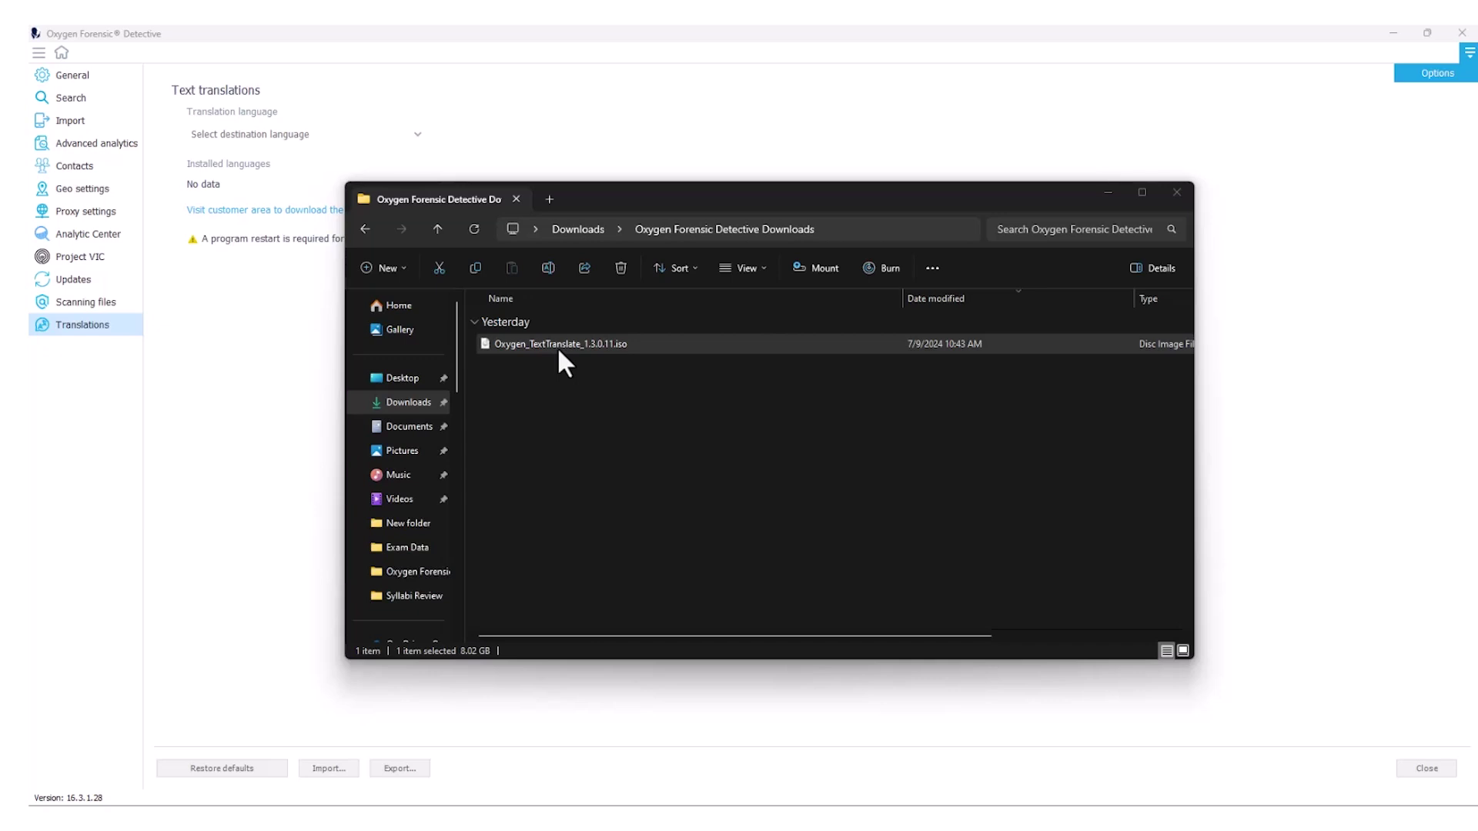
pyautogui.click(816, 275)
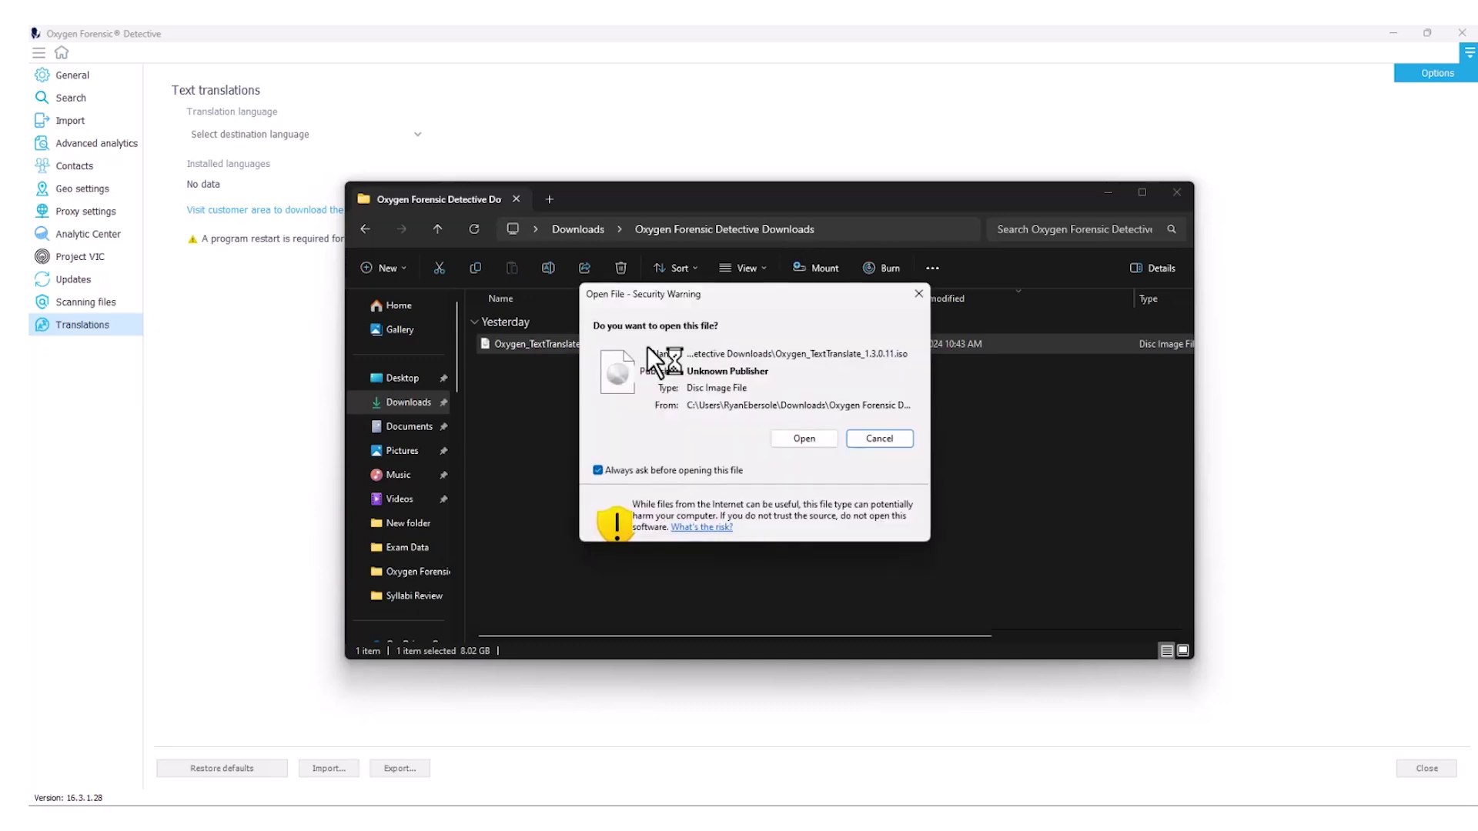
pyautogui.click(812, 444)
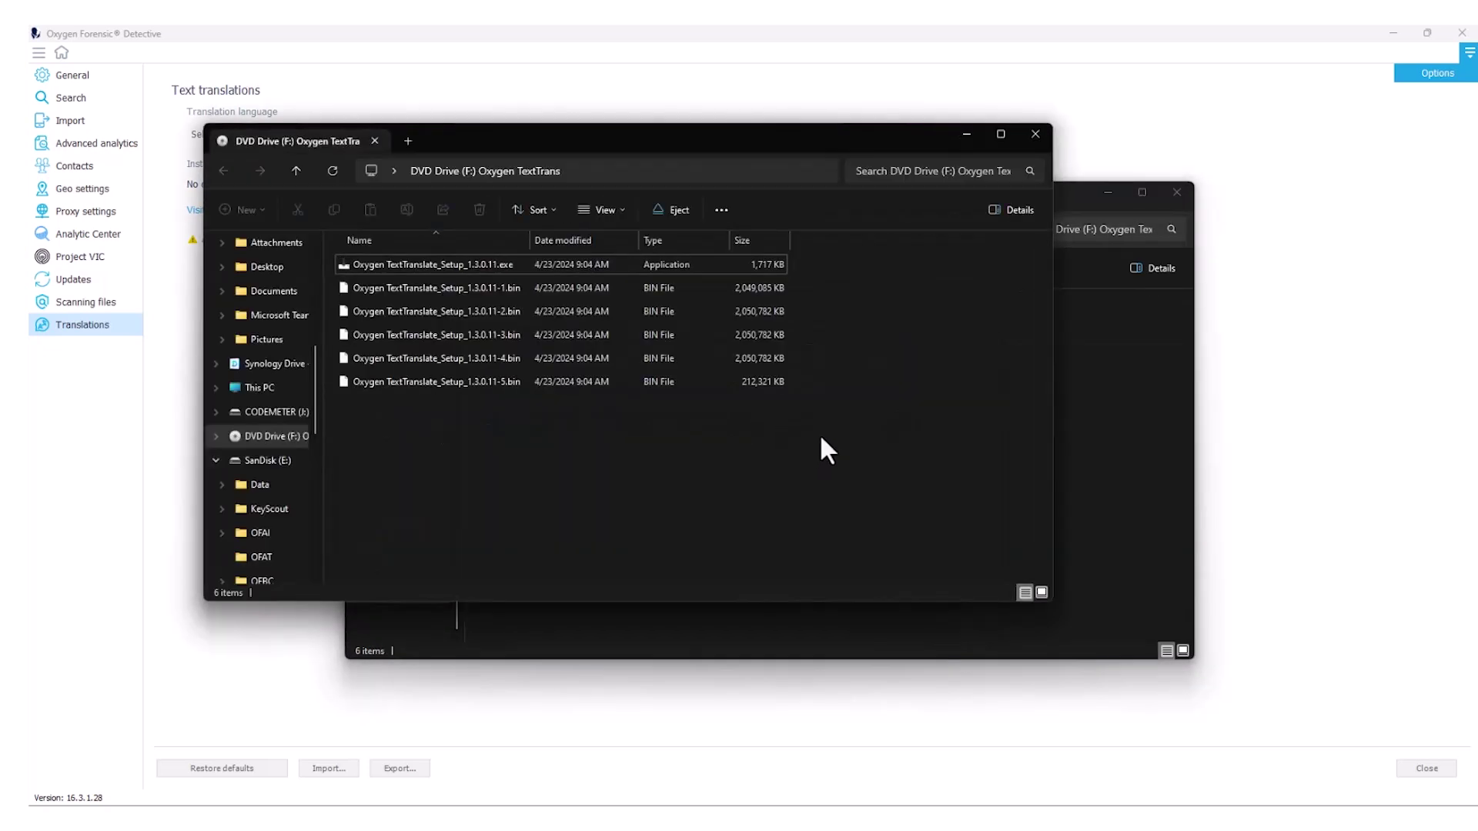
# - Launch the TextTranslate setup from the mounted drive and minimize both Explorer windows
pyautogui.doubleClick(459, 269)
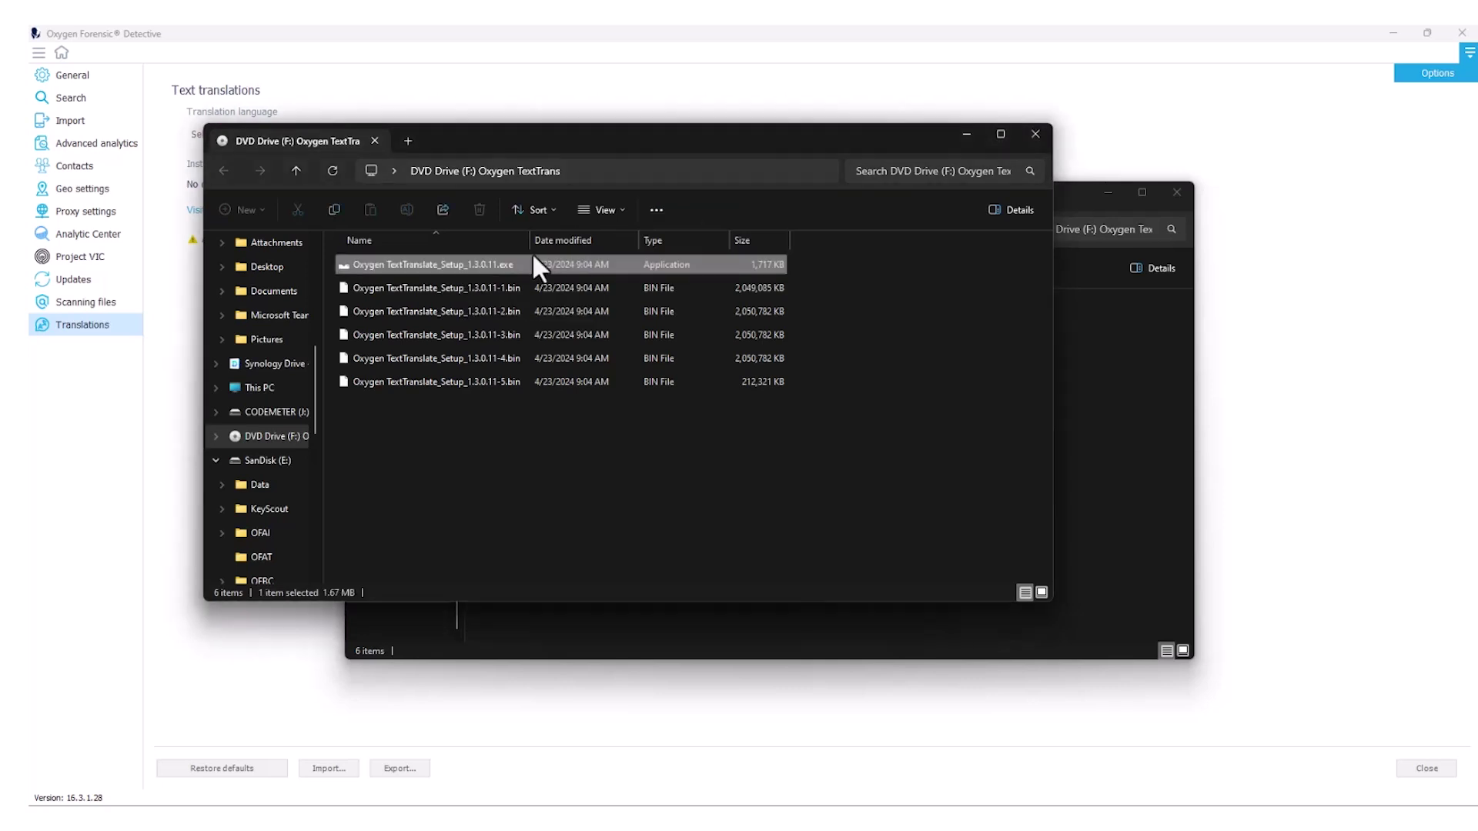
pyautogui.click(966, 136)
pyautogui.click(1106, 194)
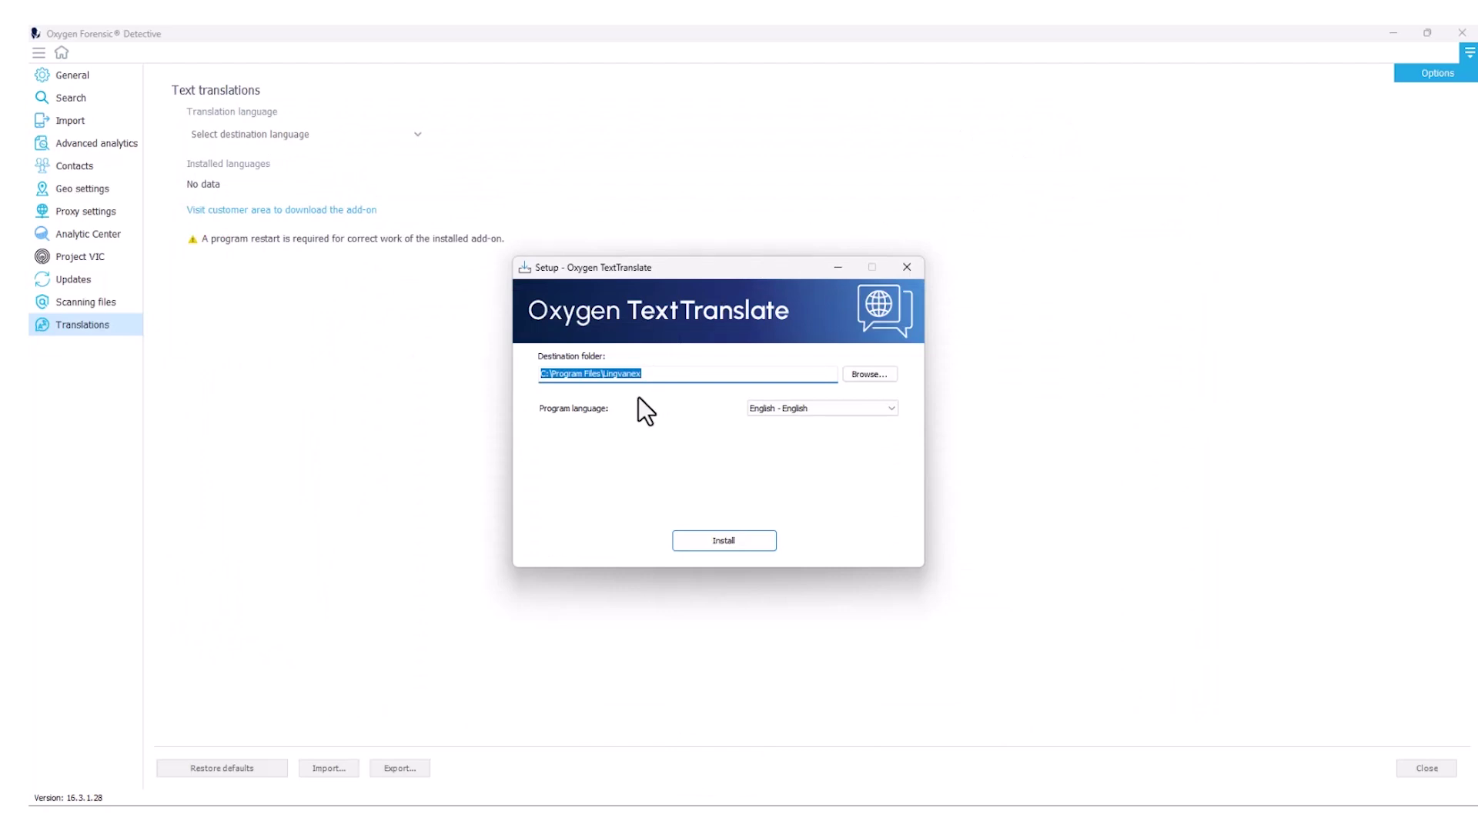
# - Install TextTranslate into C:\Program Files\Lingvanex and close Oxygen Forensic Detective to restart it
pyautogui.click(730, 544)
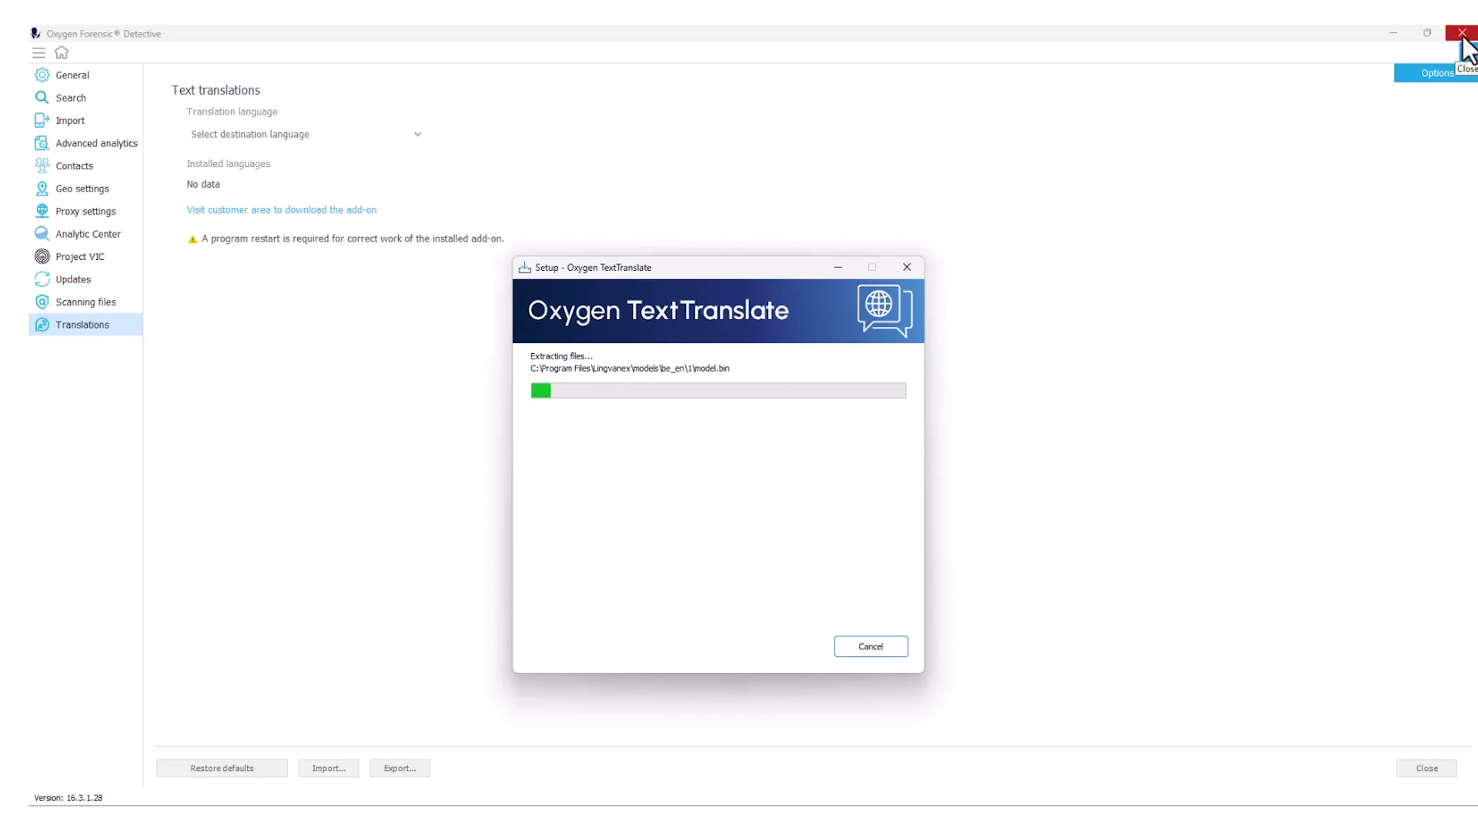
pyautogui.click(1464, 40)
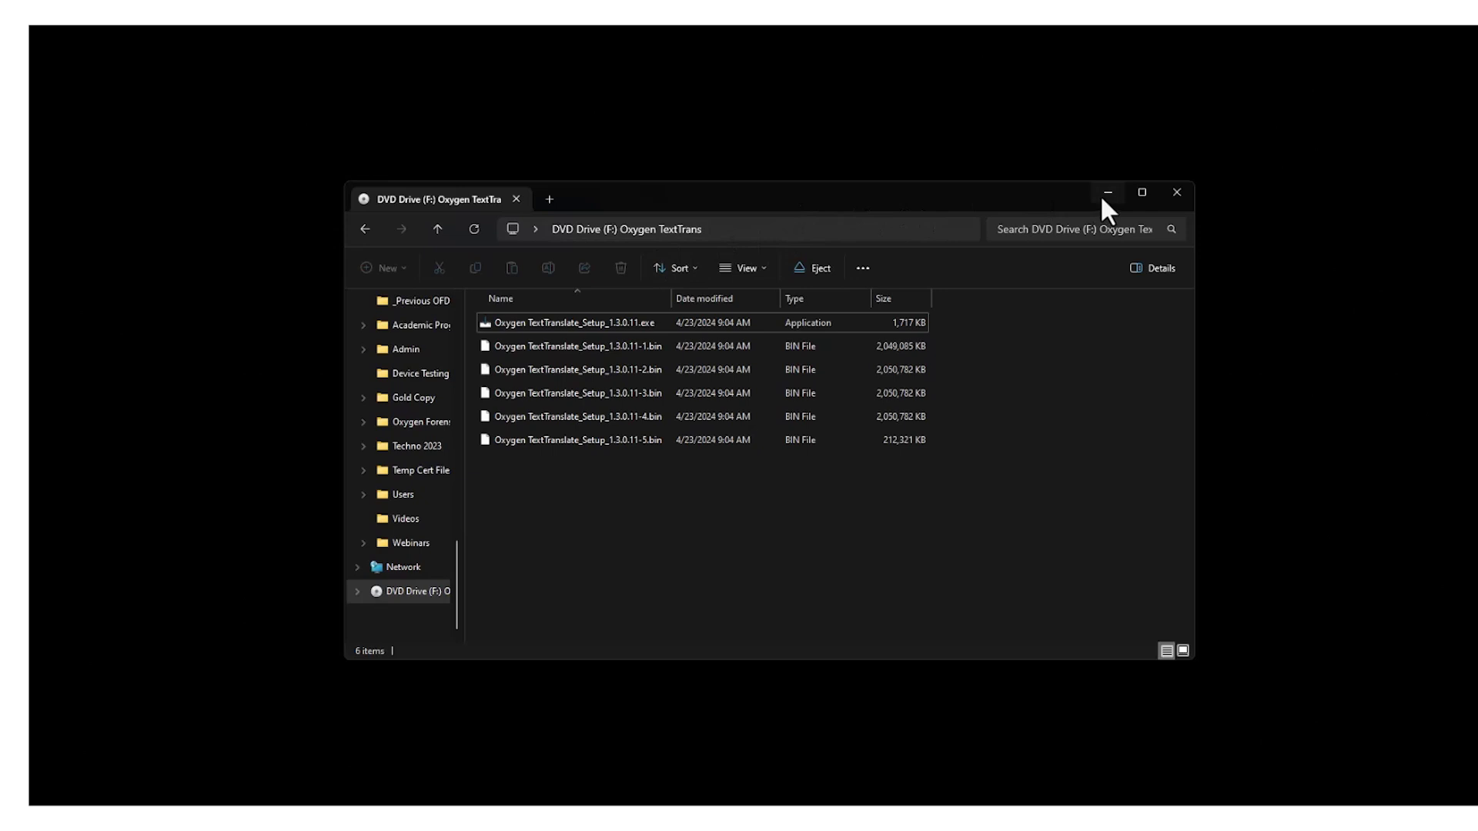
# - Close the DVD Drive (F:) window, go up a level and open the drive's context menu
pyautogui.click(1176, 192)
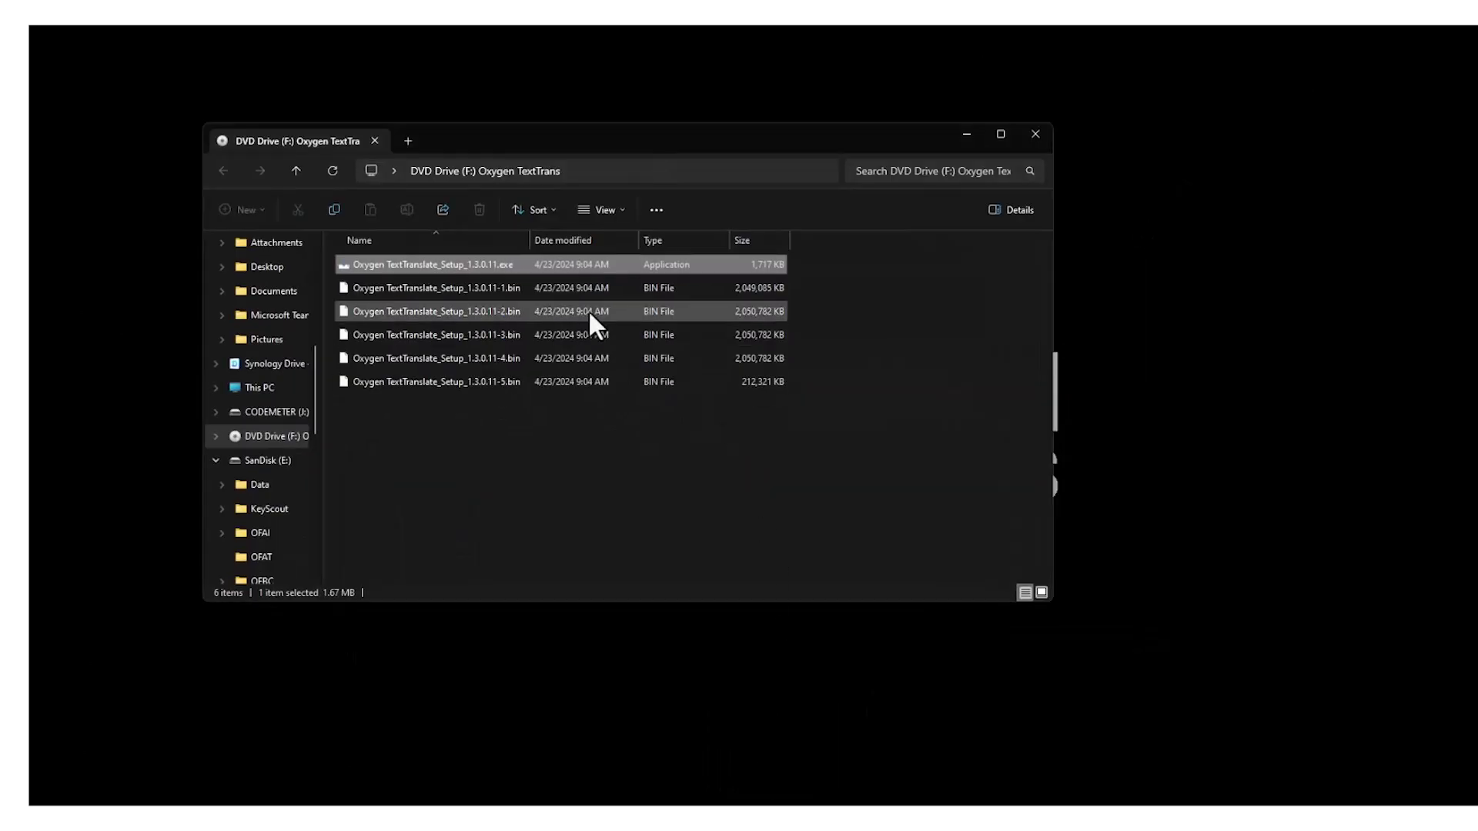
pyautogui.click(297, 171)
pyautogui.rightClick(277, 435)
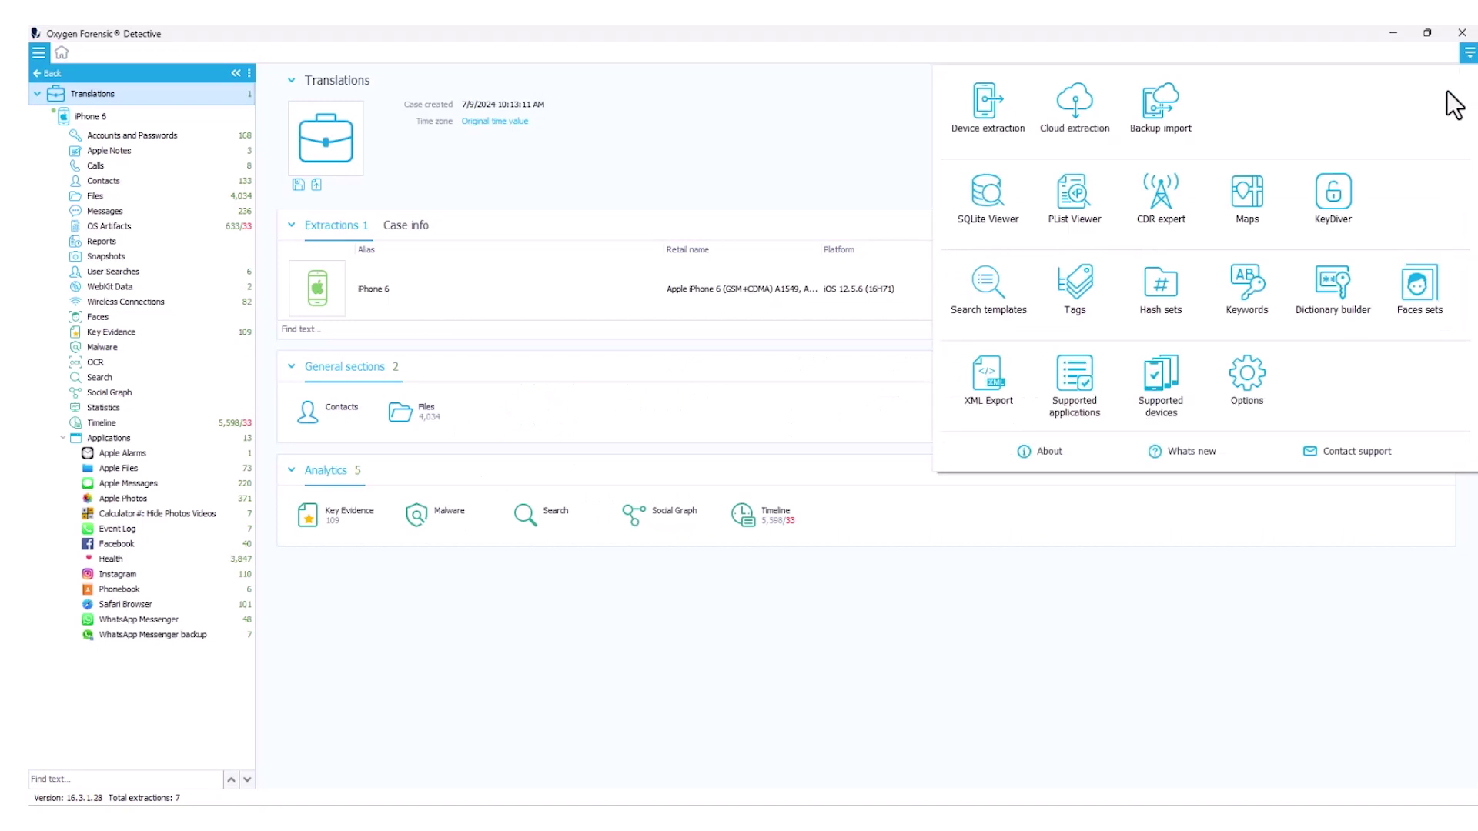
# - Check the Translations options with the add-on installed, then open the iPhone 6 Apple Notes
pyautogui.click(1272, 375)
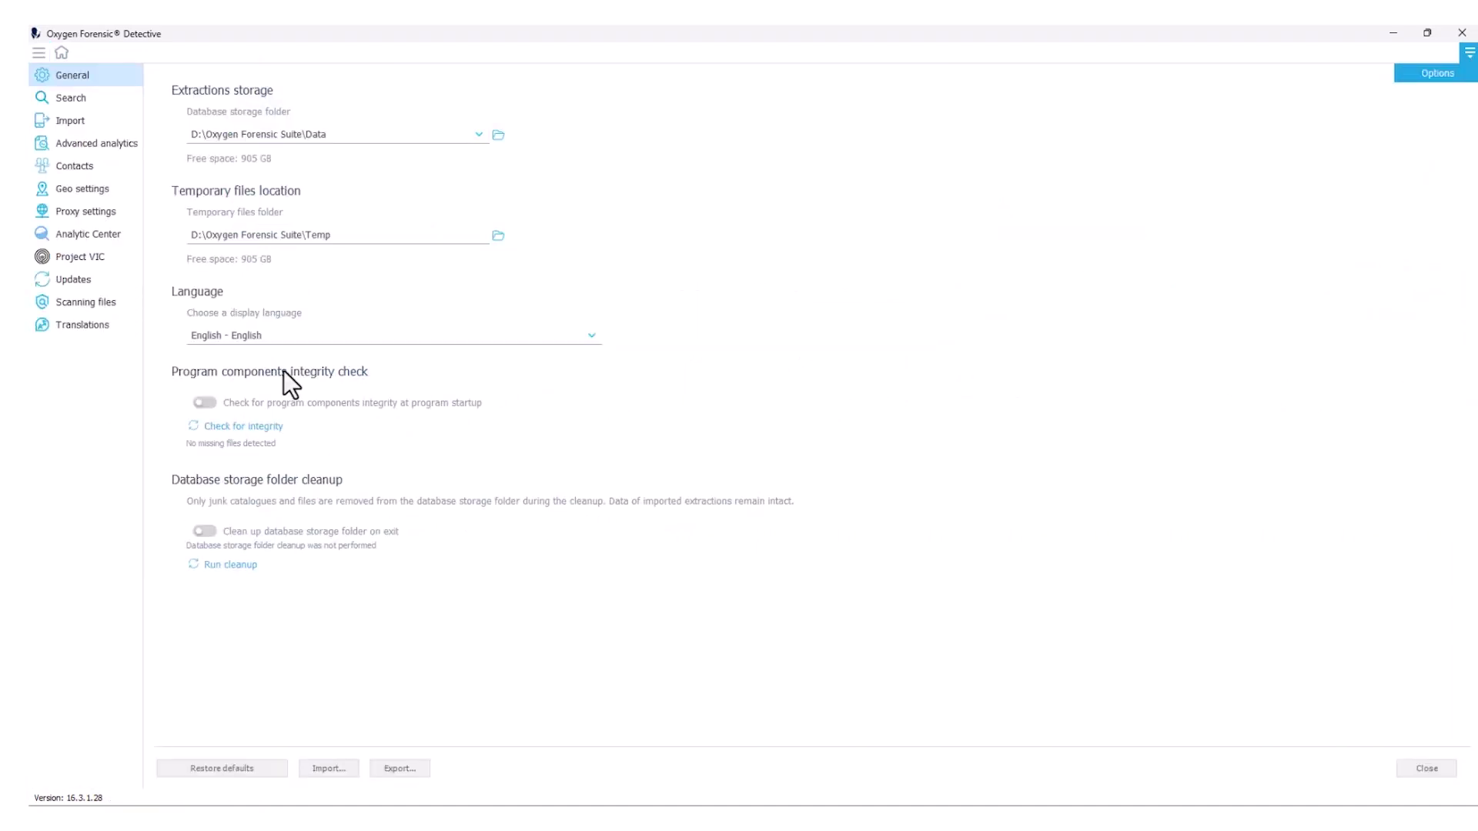
pyautogui.click(81, 327)
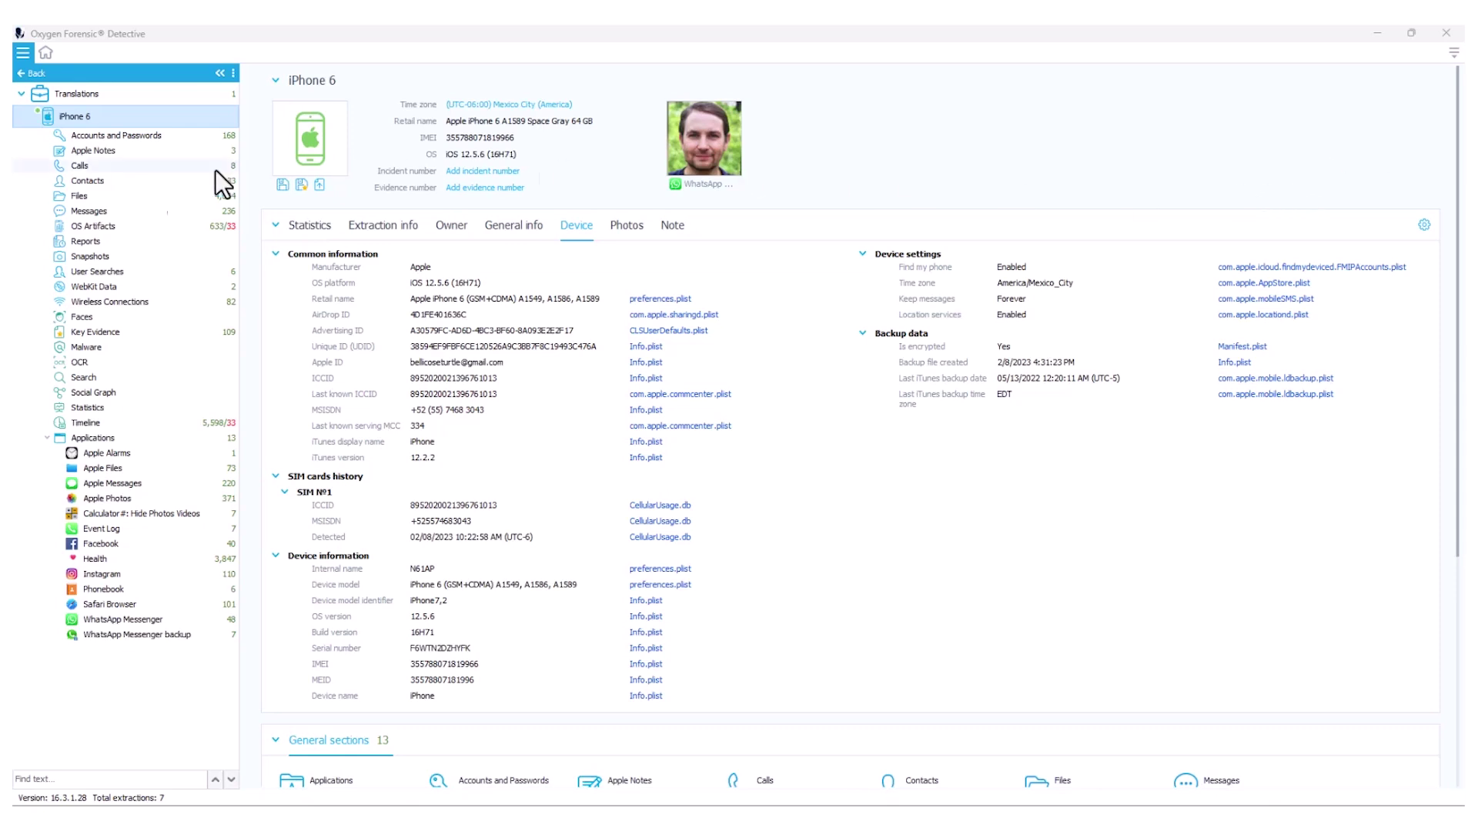
pyautogui.click(113, 156)
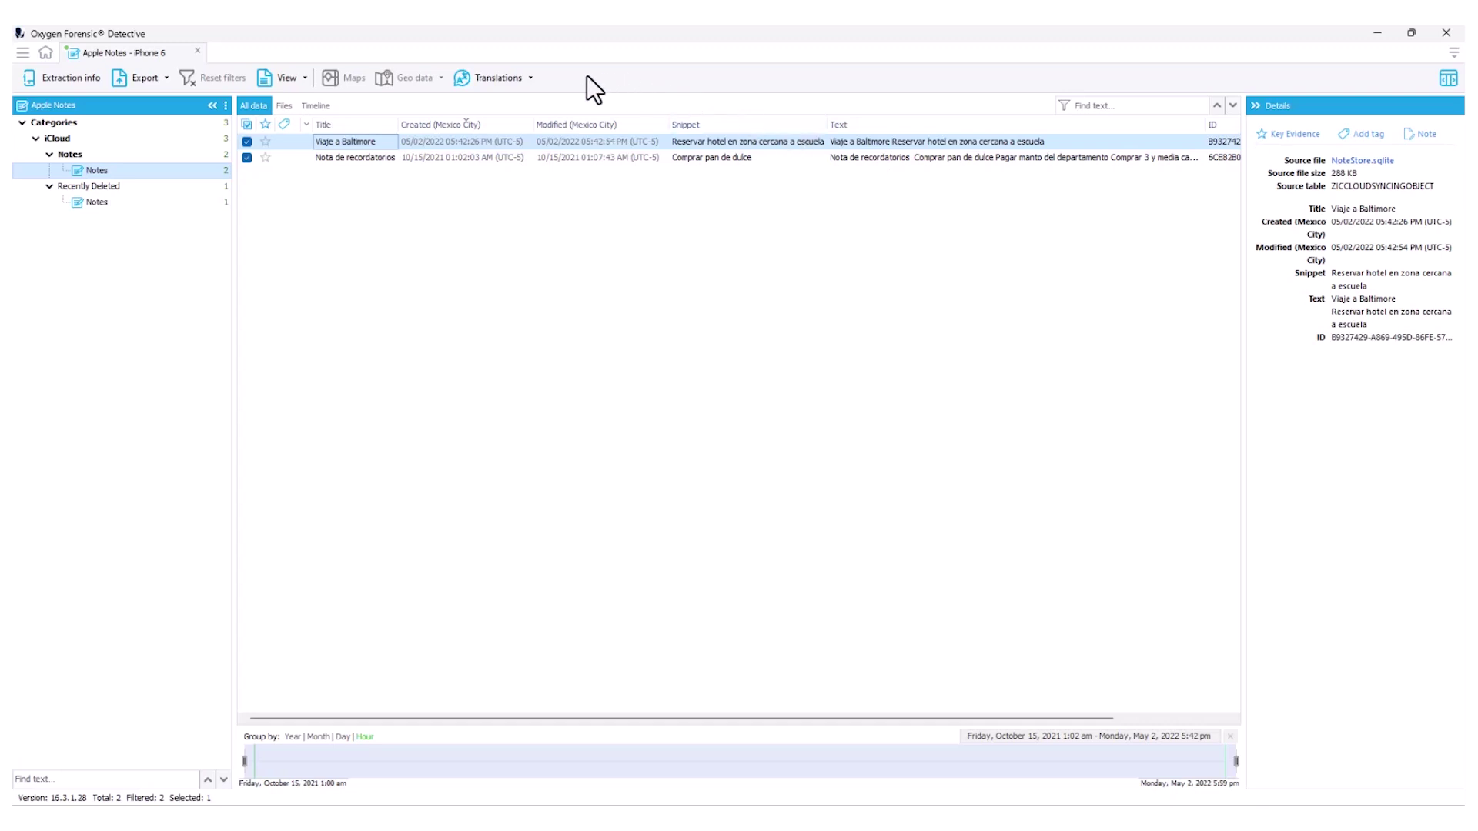
# - Look over the Translate into "English" options for the two Spanish notes, then dismiss them
pyautogui.click(532, 78)
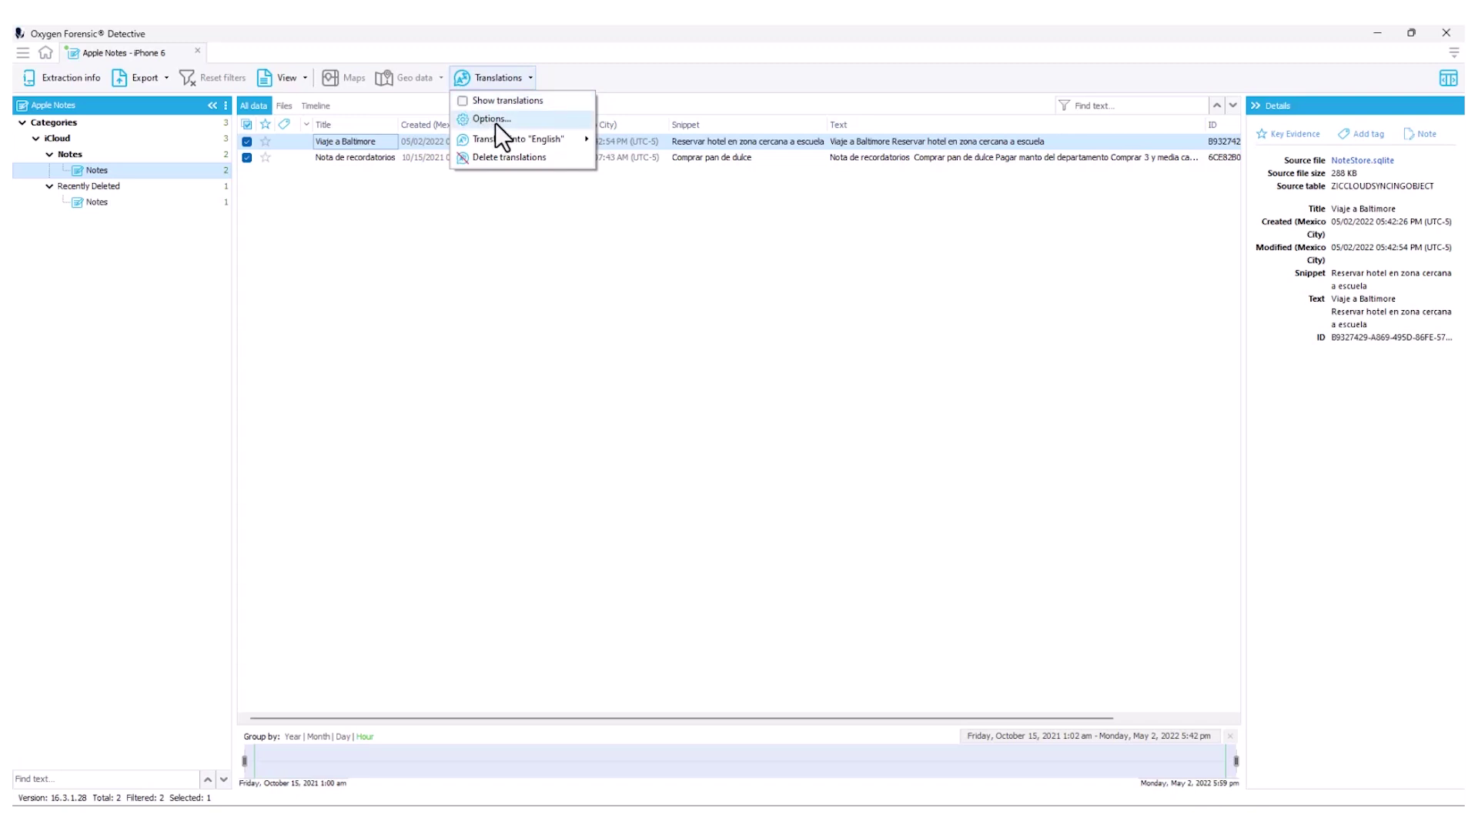
pyautogui.moveTo(504, 143)
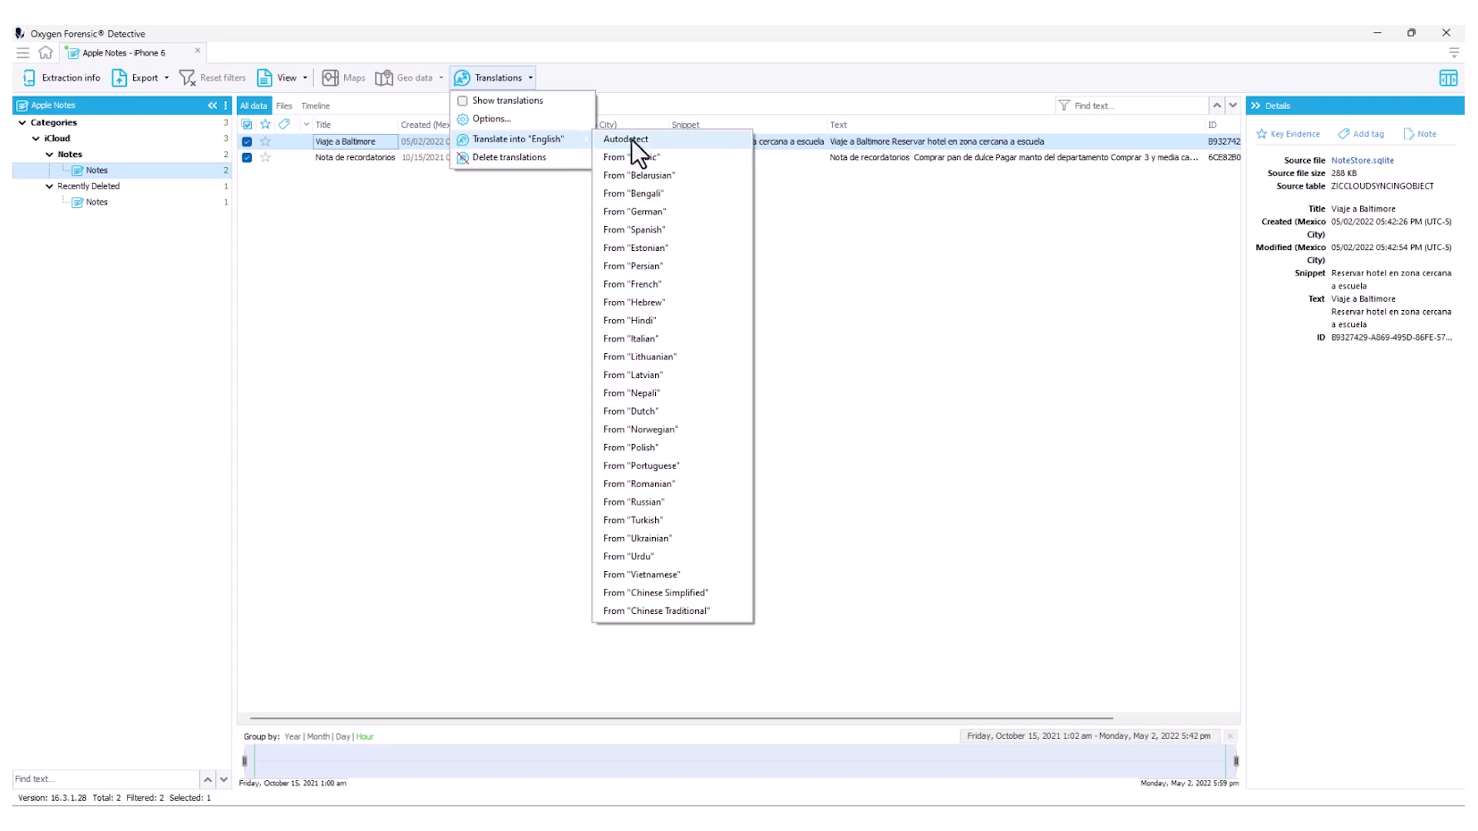
pyautogui.click(853, 248)
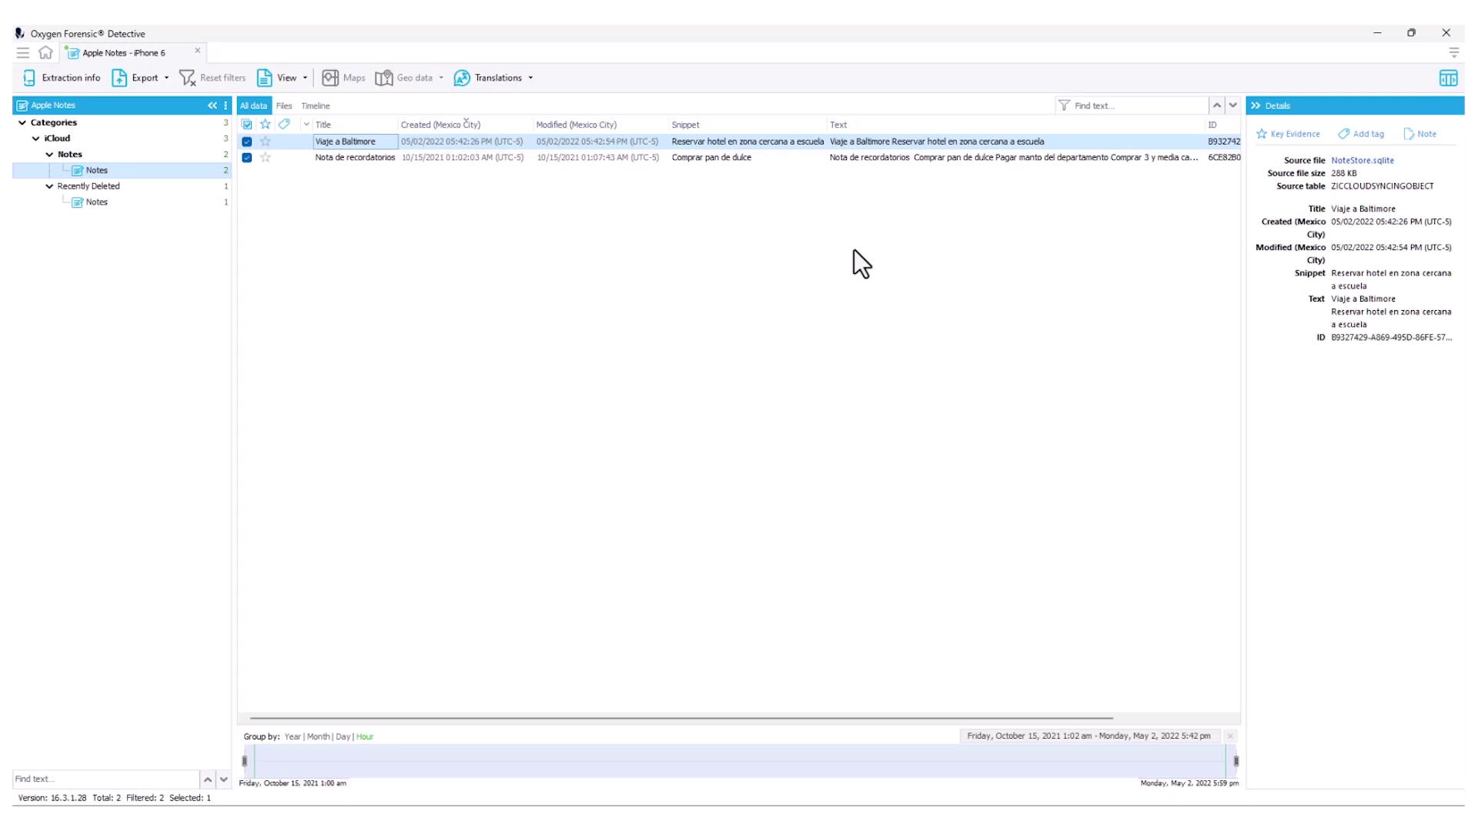
# - Select both Apple Notes and translate them into English from Spanish
pyautogui.keyDown('ctrl'); pyautogui.click(982, 158); pyautogui.keyUp('ctrl')
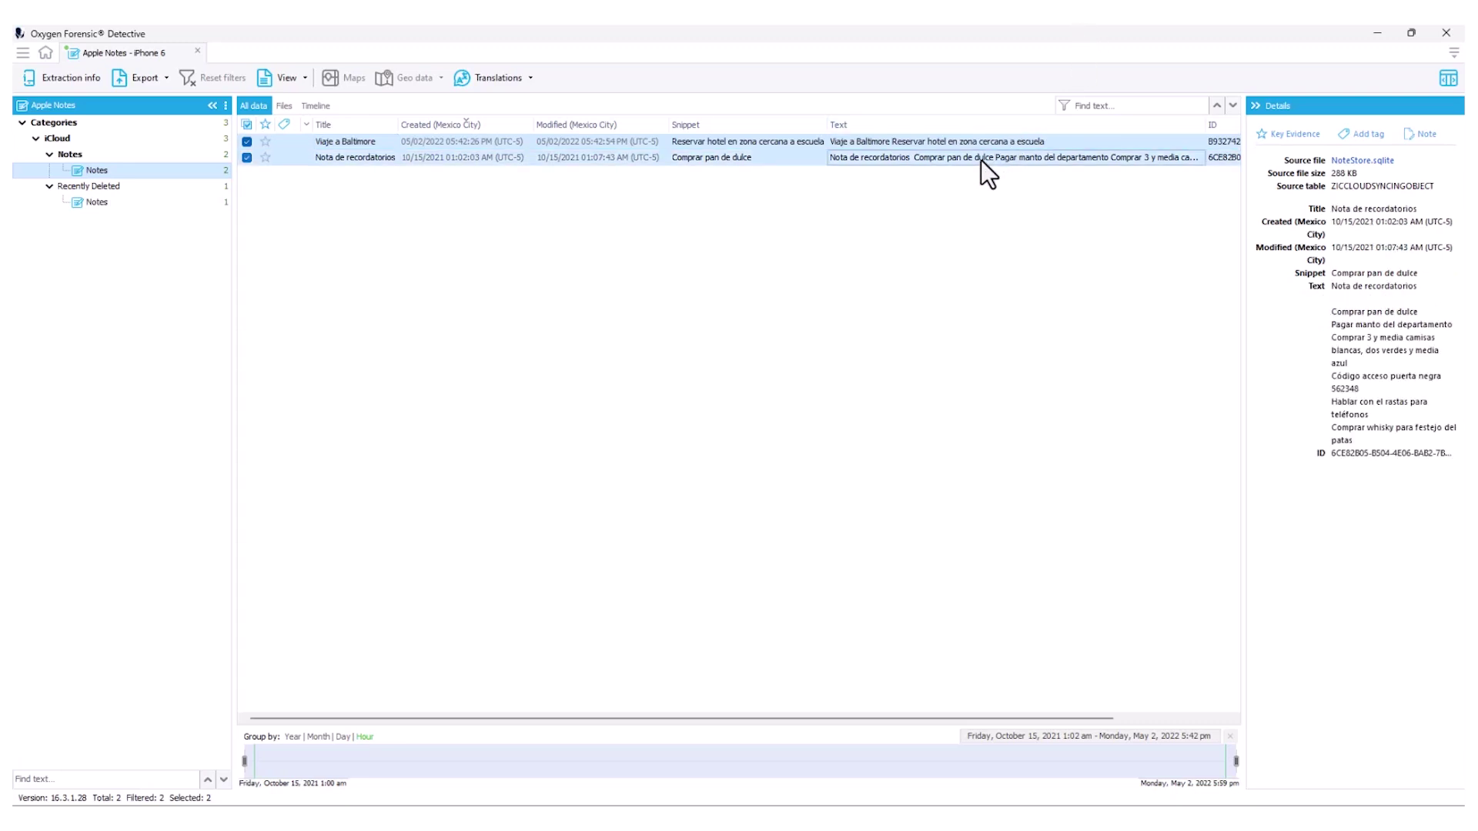
pyautogui.rightClick(980, 160)
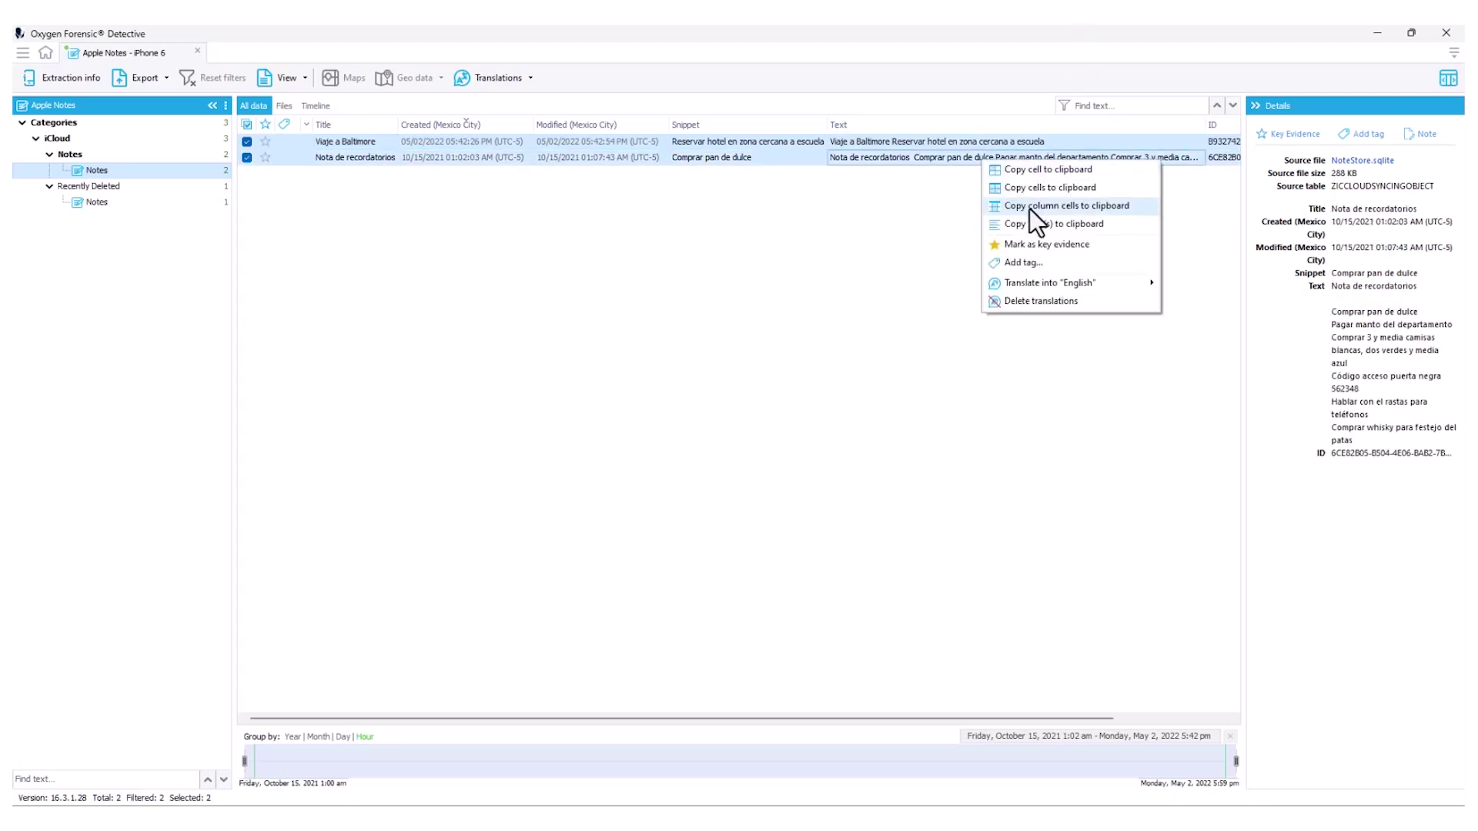
pyautogui.moveTo(1069, 293)
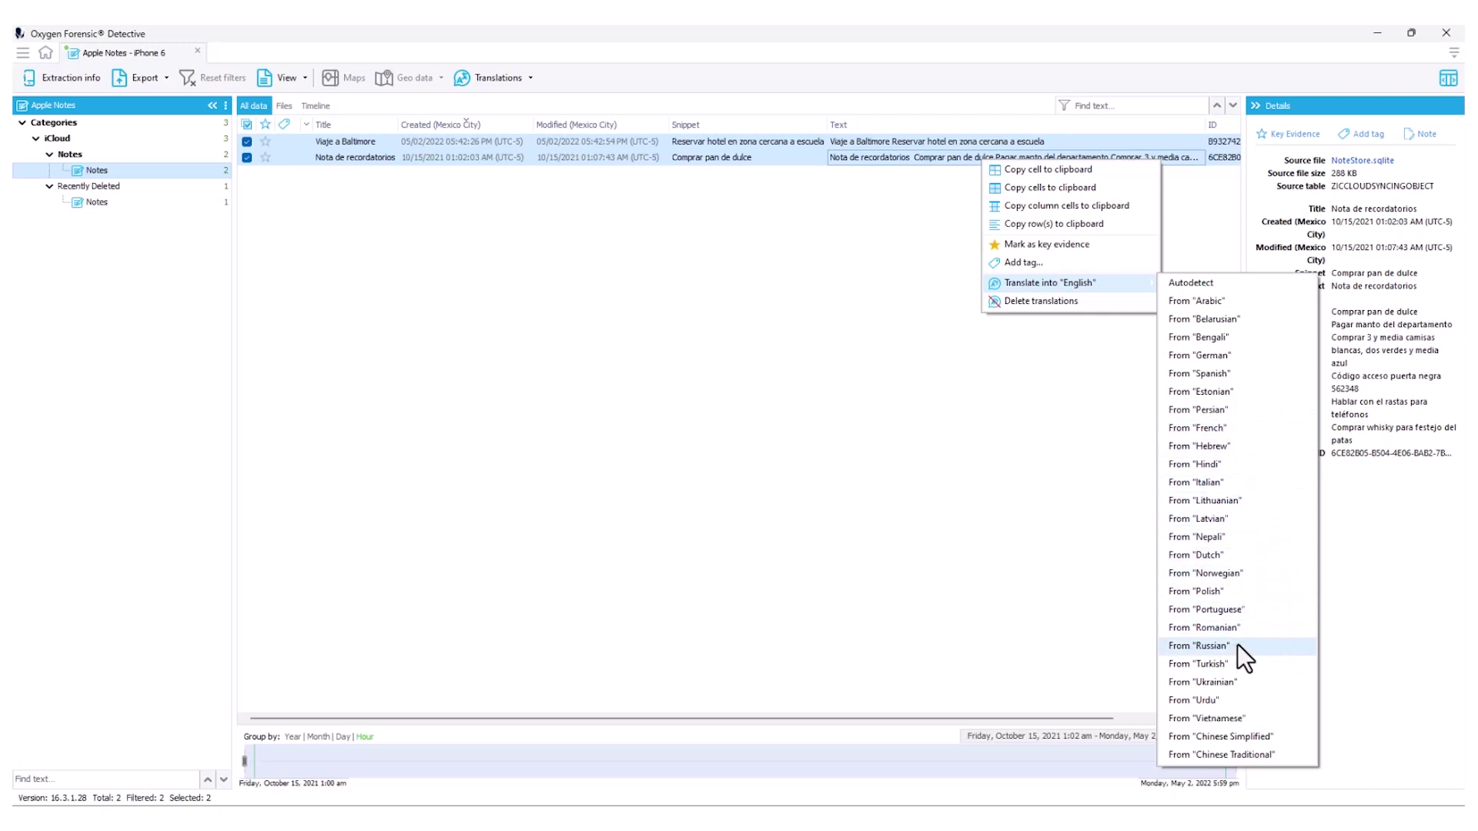
pyautogui.click(1213, 373)
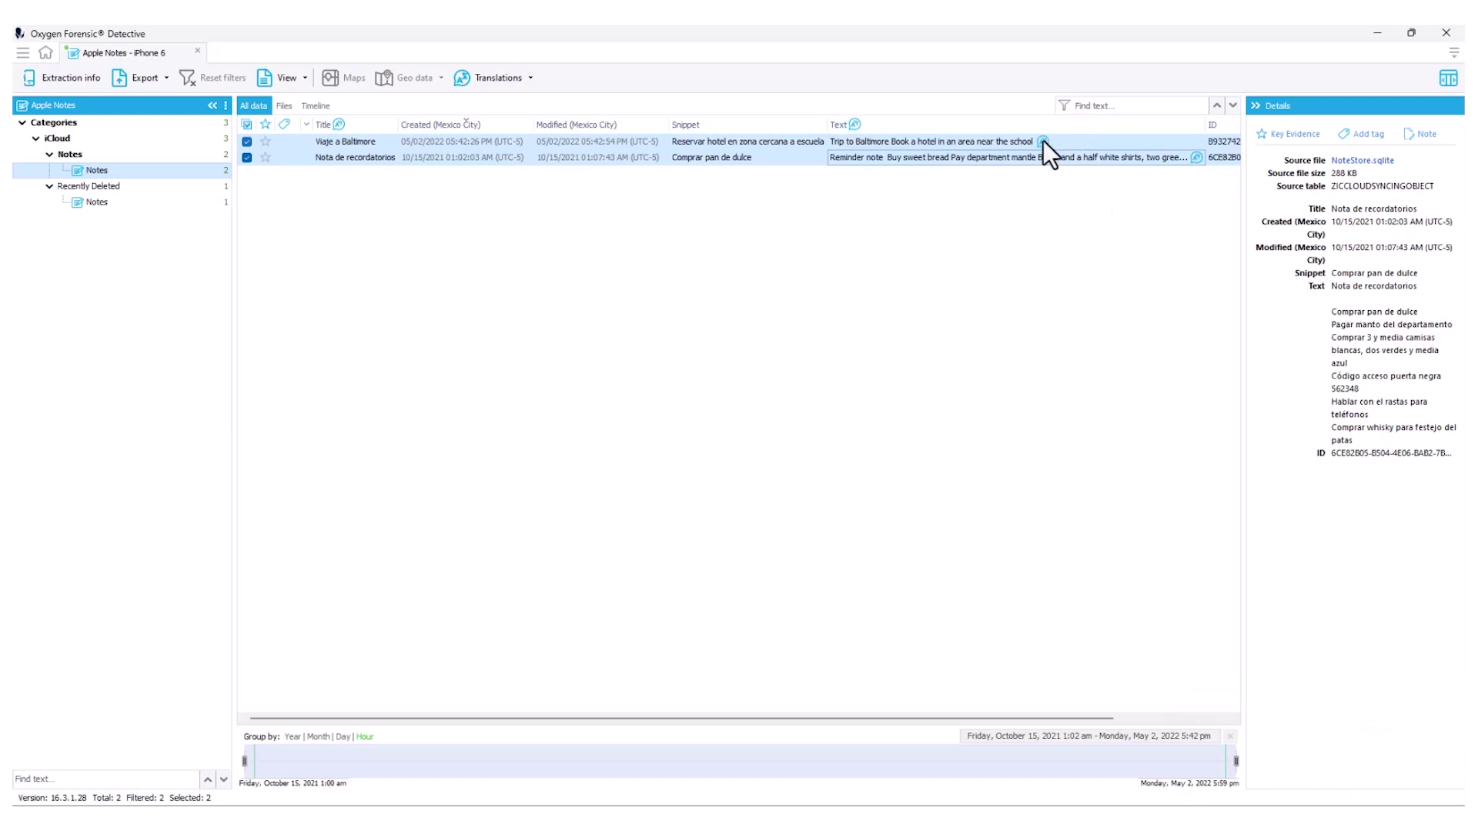
# - Check each note's English translation, e.g. "Trip to Baltimore", then return to the device overview
pyautogui.moveTo(1042, 145)
pyautogui.click(1033, 158)
pyautogui.click(1032, 145)
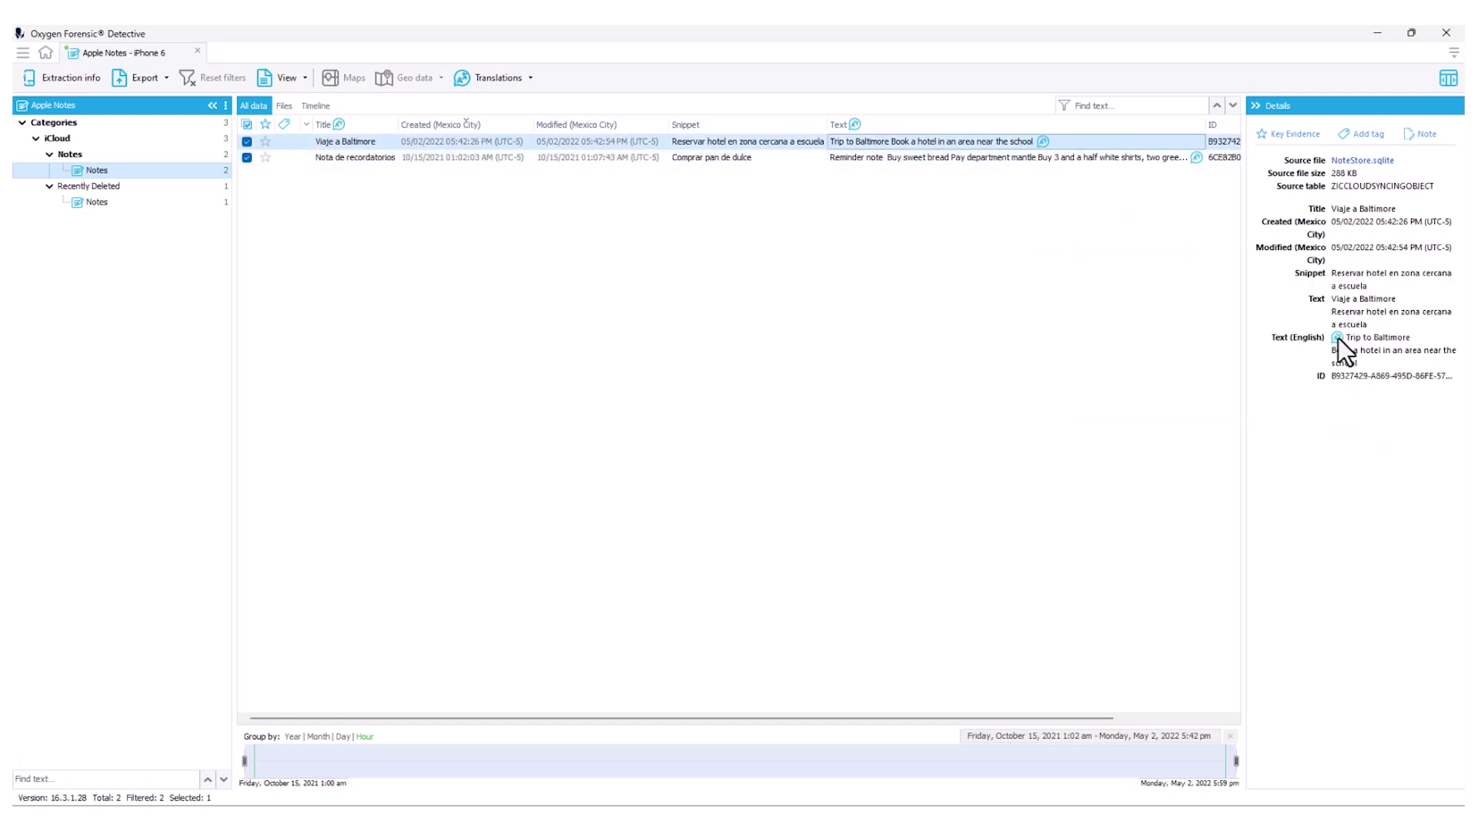
pyautogui.click(960, 156)
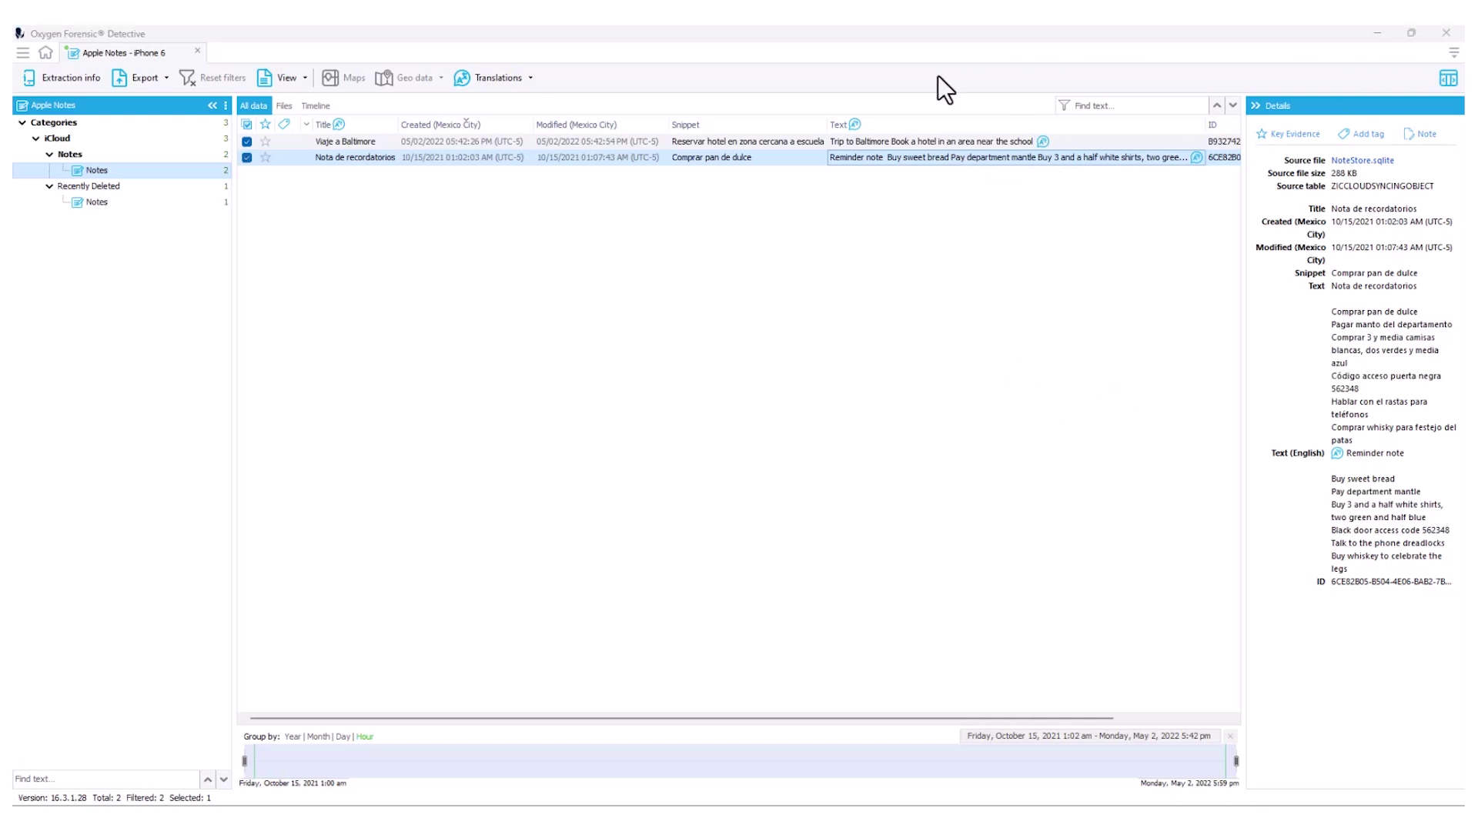
pyautogui.click(76, 83)
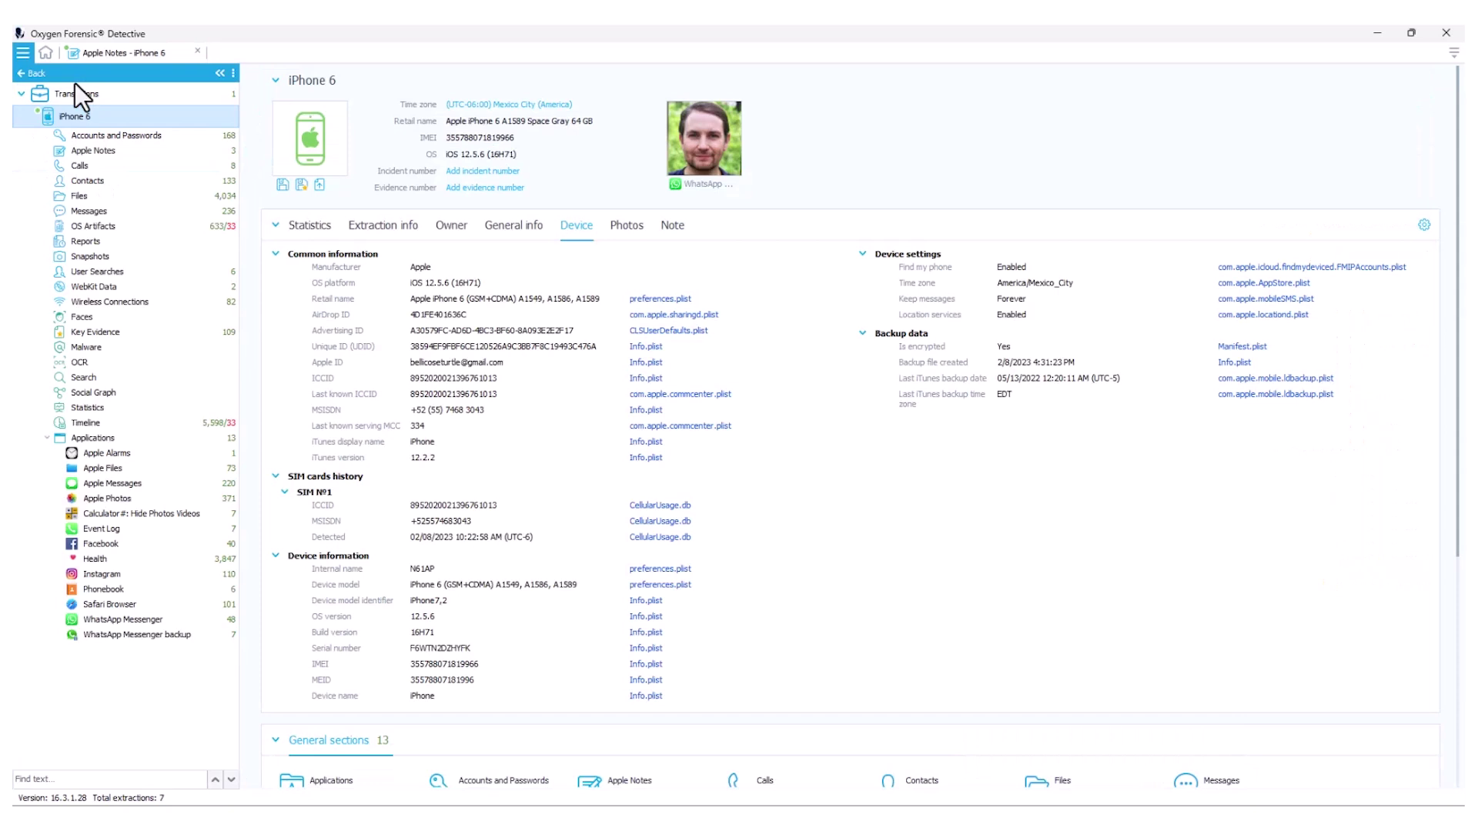
# - Select all 236 iPhone 6 messages and translate them into English from Spanish
pyautogui.click(100, 212)
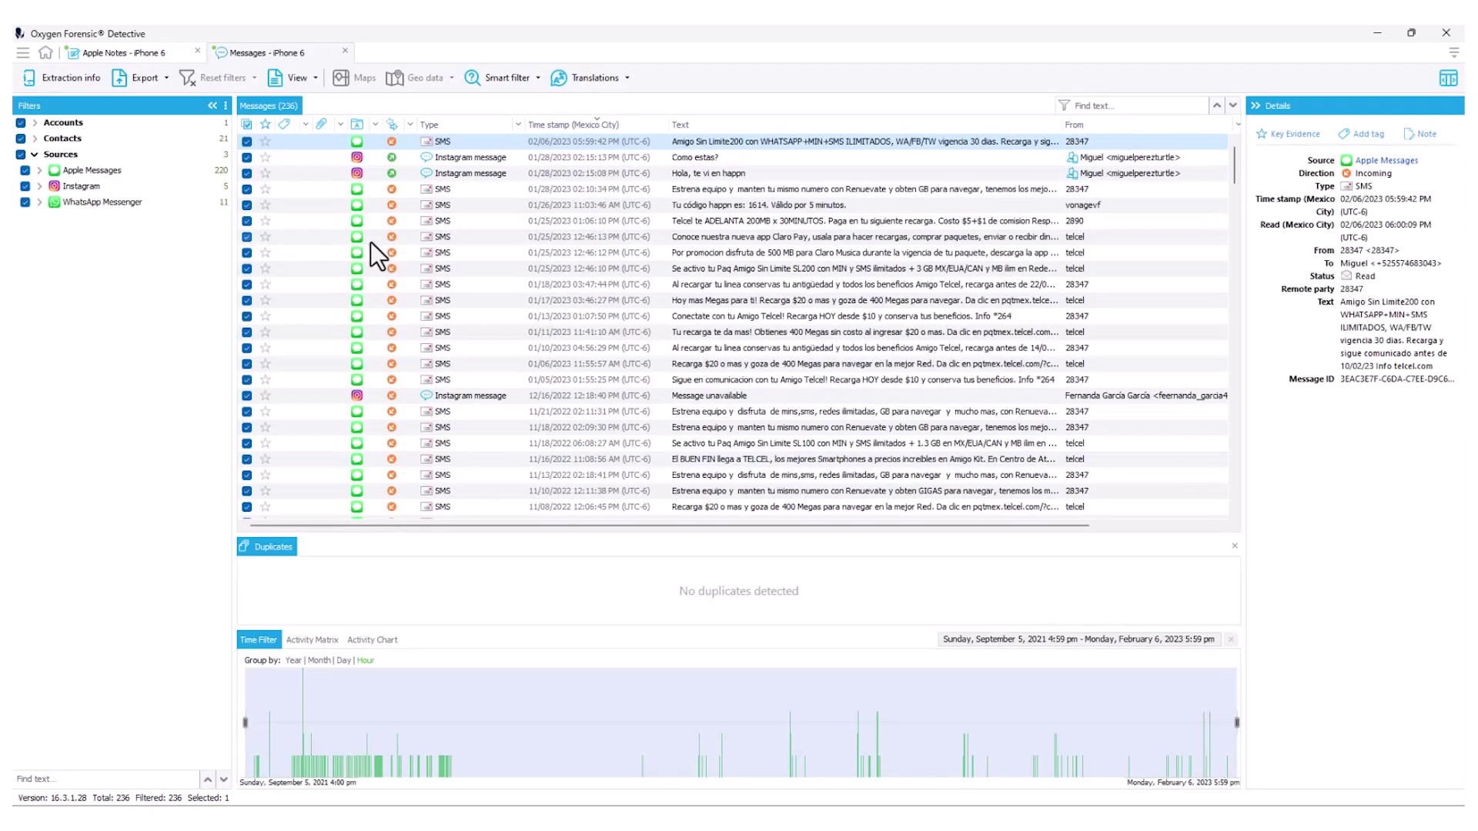
pyautogui.click(829, 284)
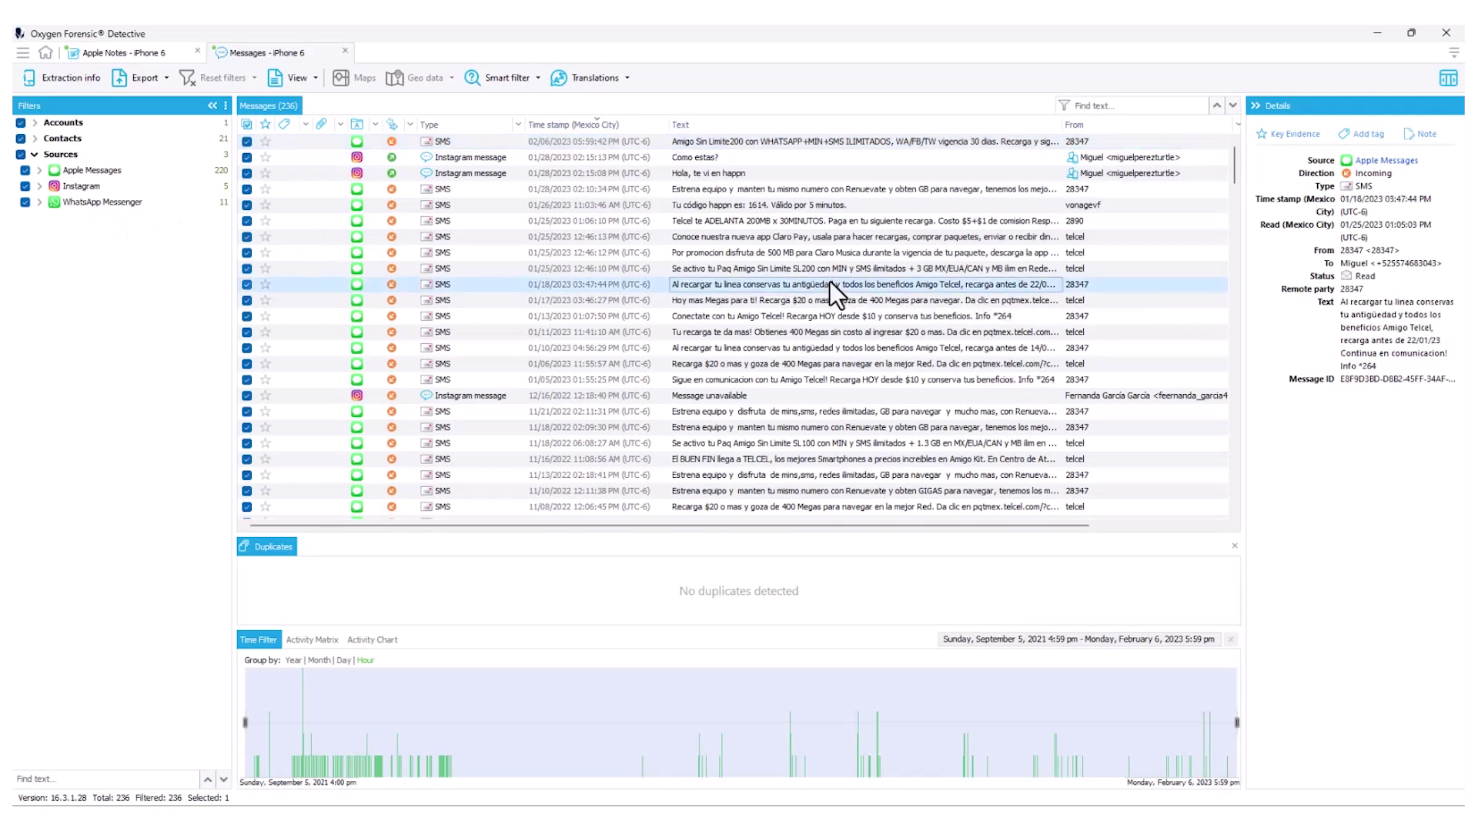
pyautogui.hotkey('ctrl', 'a')
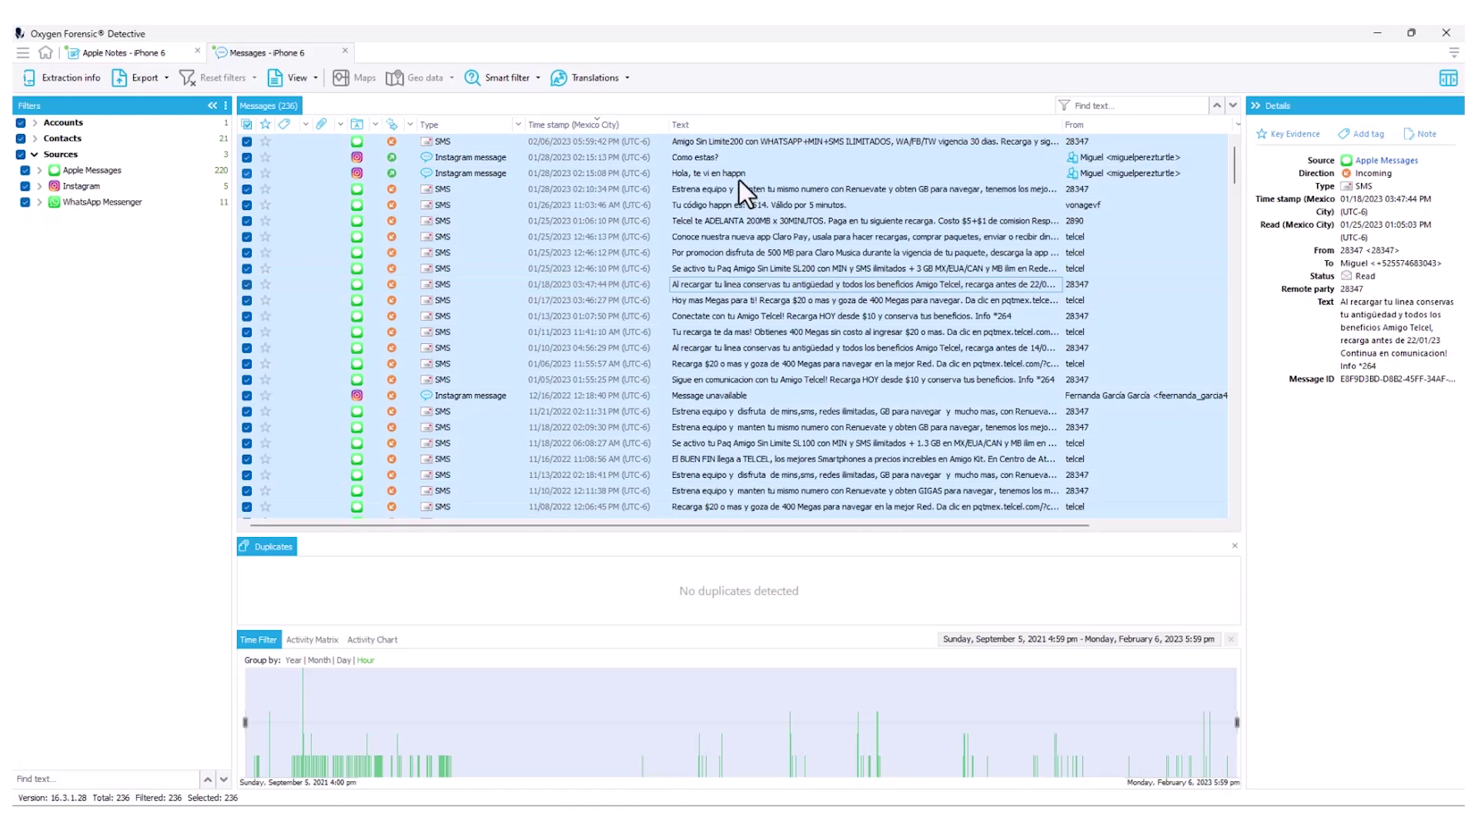
pyautogui.click(627, 77)
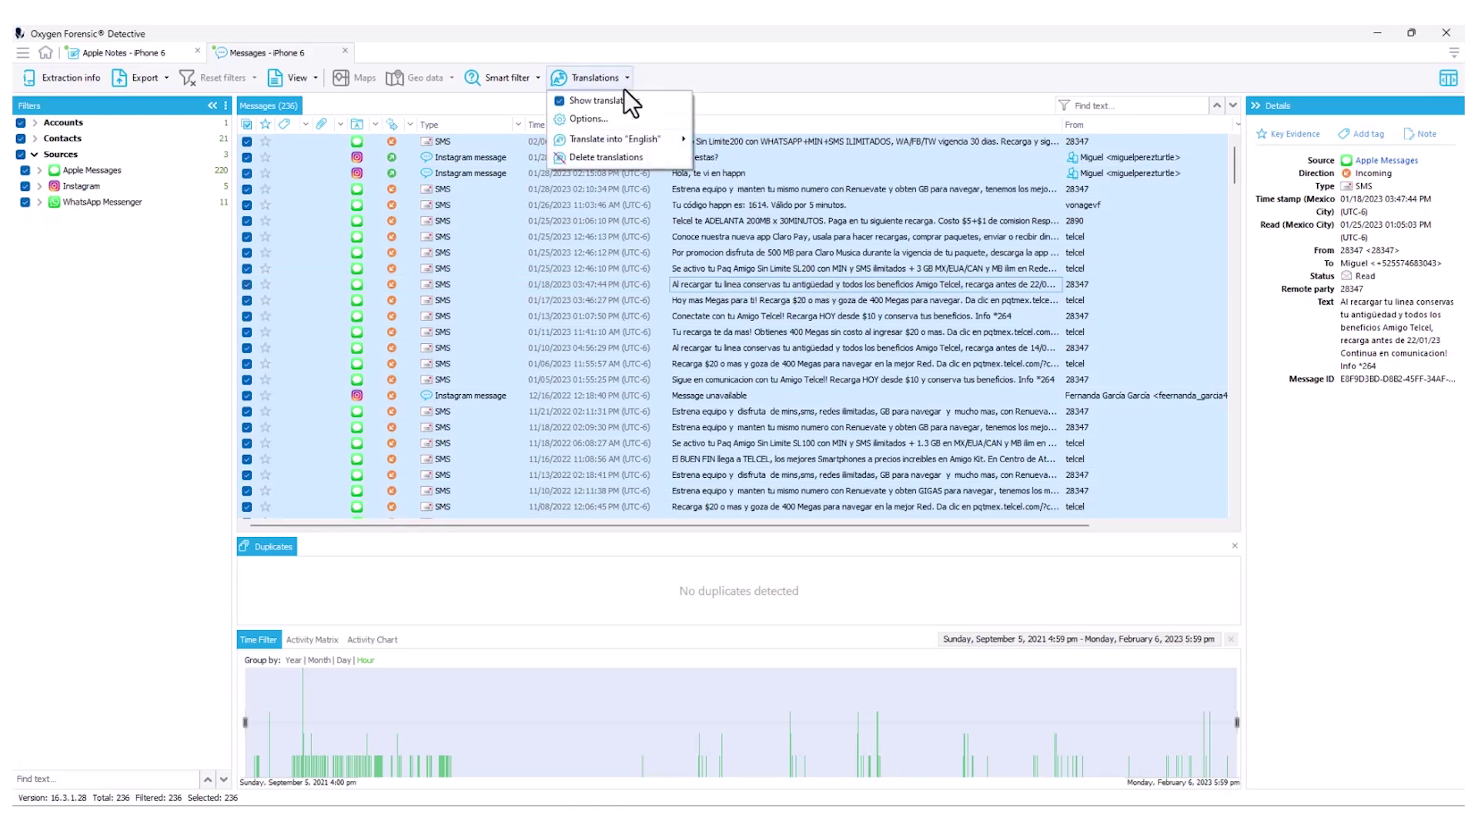
pyautogui.moveTo(620, 140)
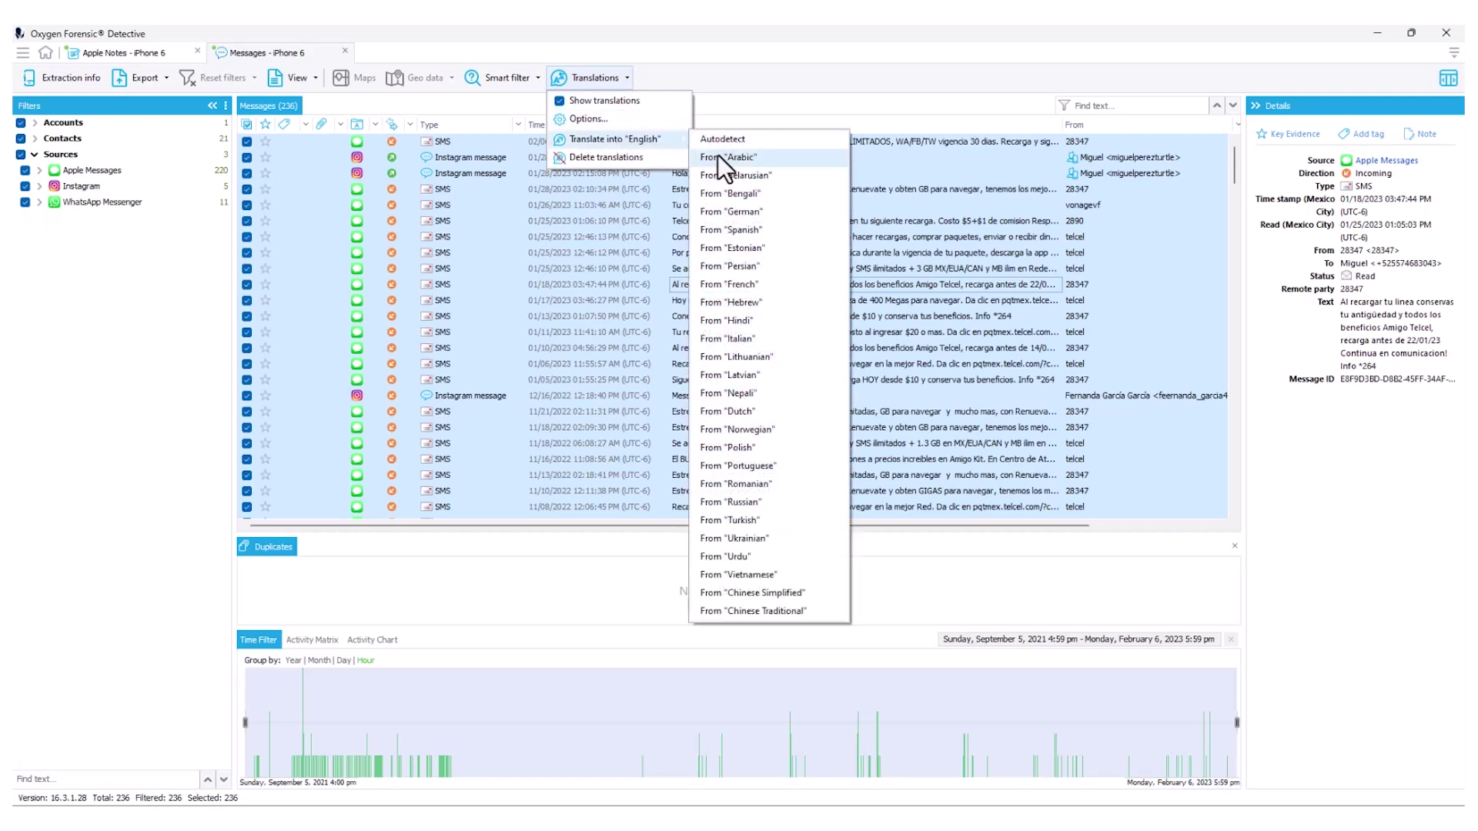
pyautogui.click(746, 229)
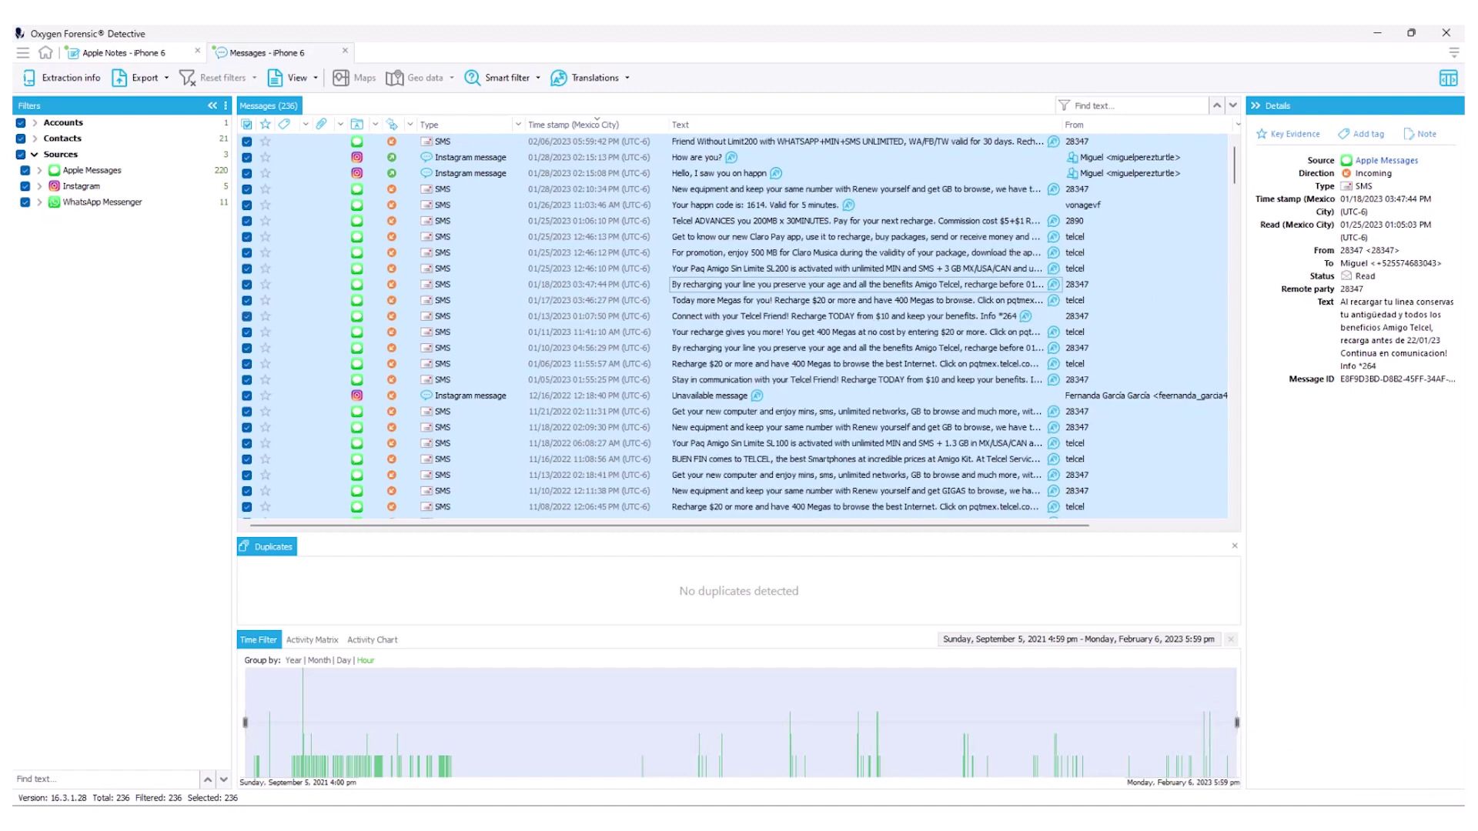
# - Inspect the English translations of the 01/17/2023 and 01/25/2023 messages
pyautogui.click(927, 300)
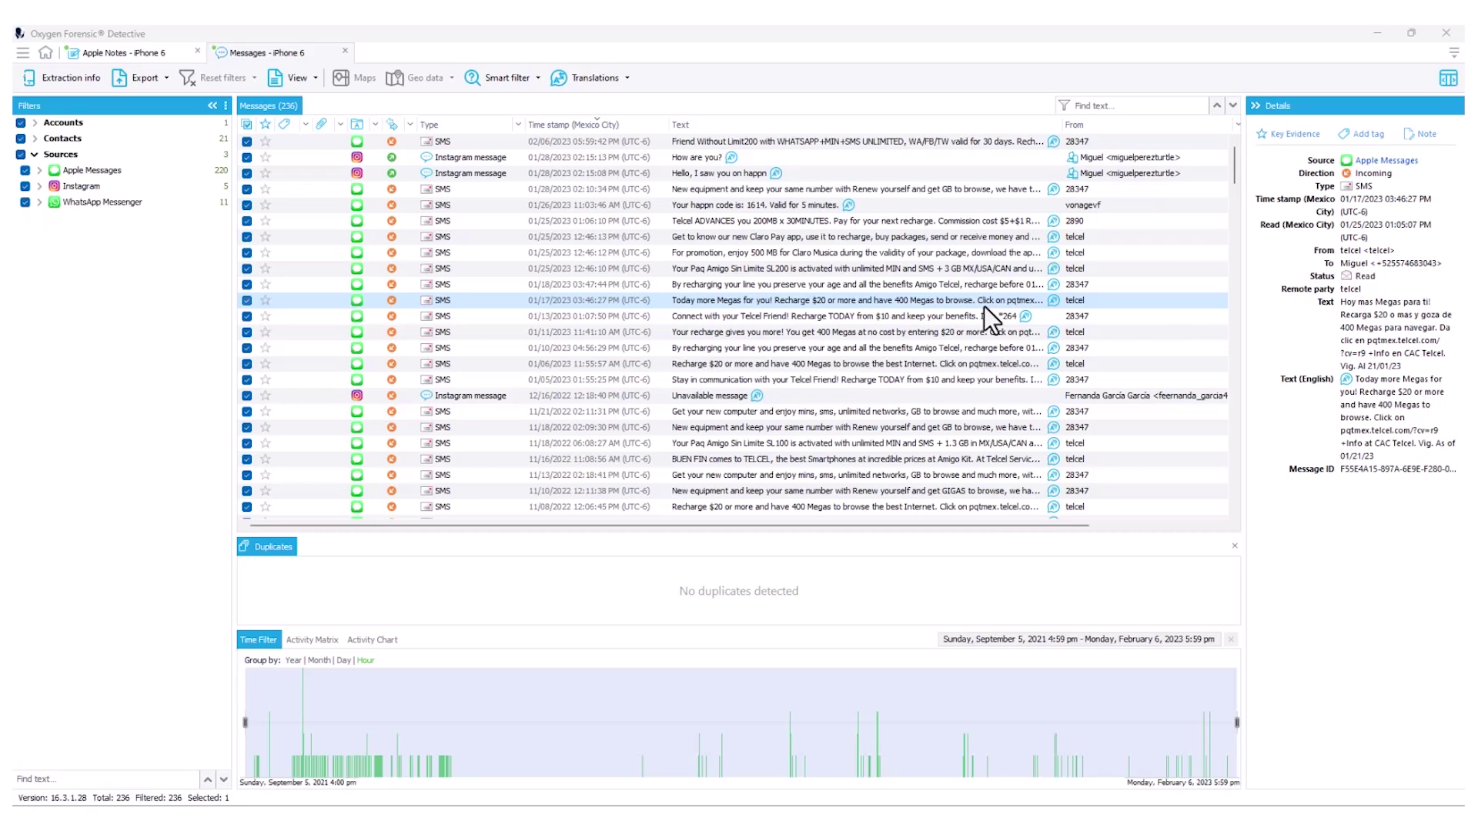
pyautogui.click(961, 252)
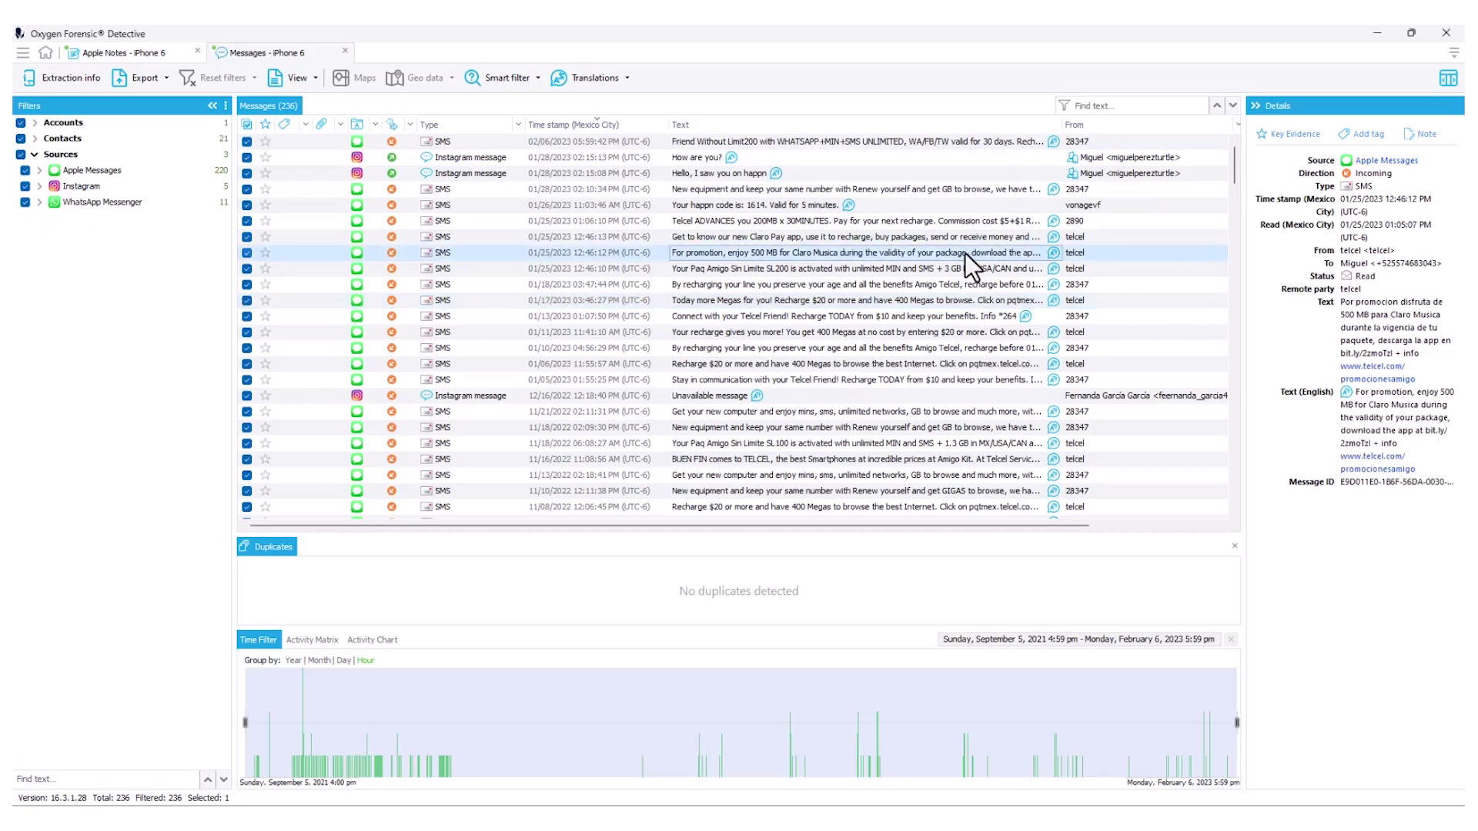
pyautogui.moveTo(1004, 253)
# - Return to the iPhone 6 extraction overview showing the device details
pyautogui.click(66, 82)
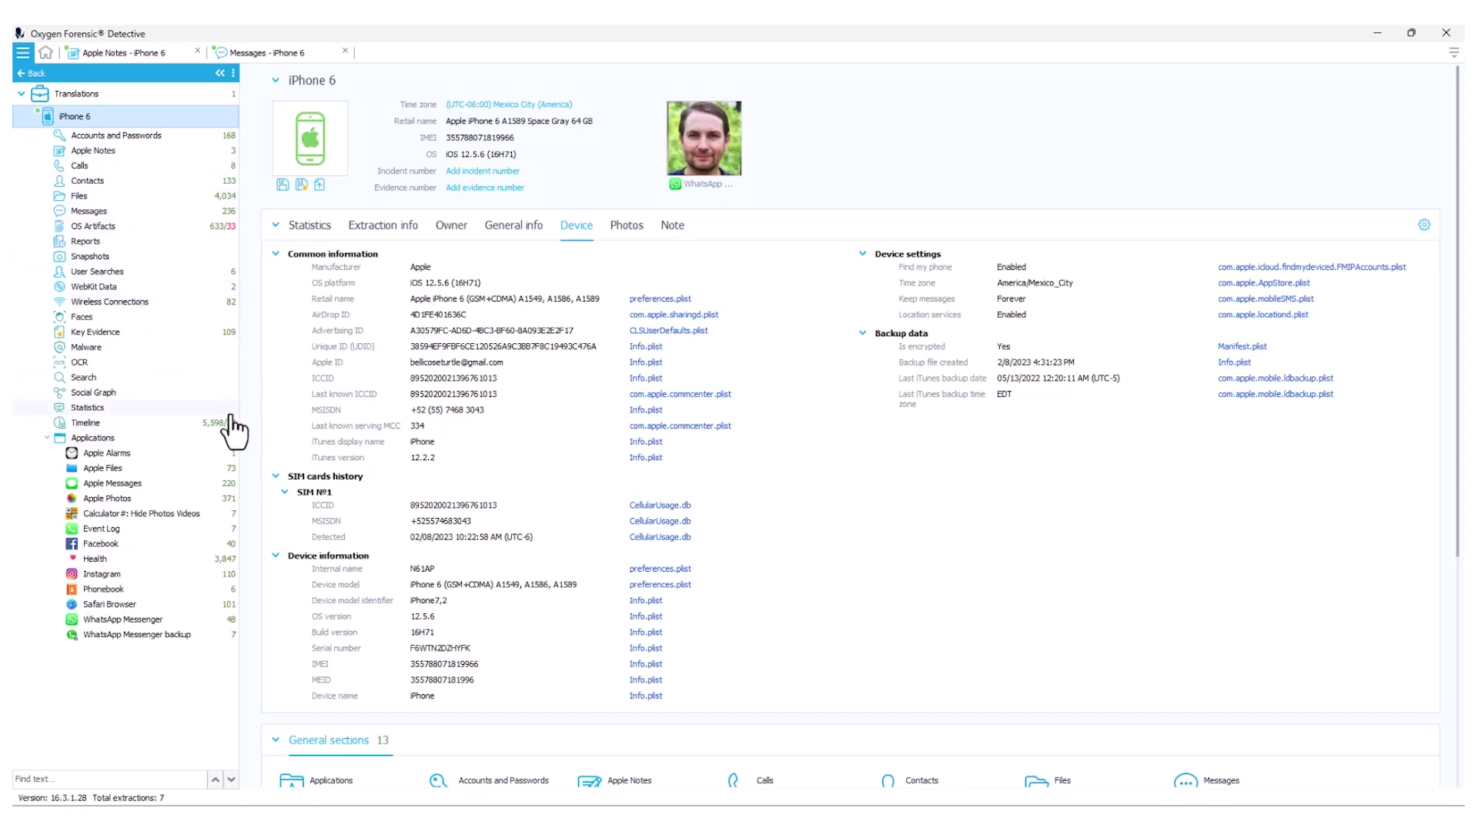
# - Show Apple Messages from all chat categories and view the Spanish telcel message
pyautogui.click(157, 485)
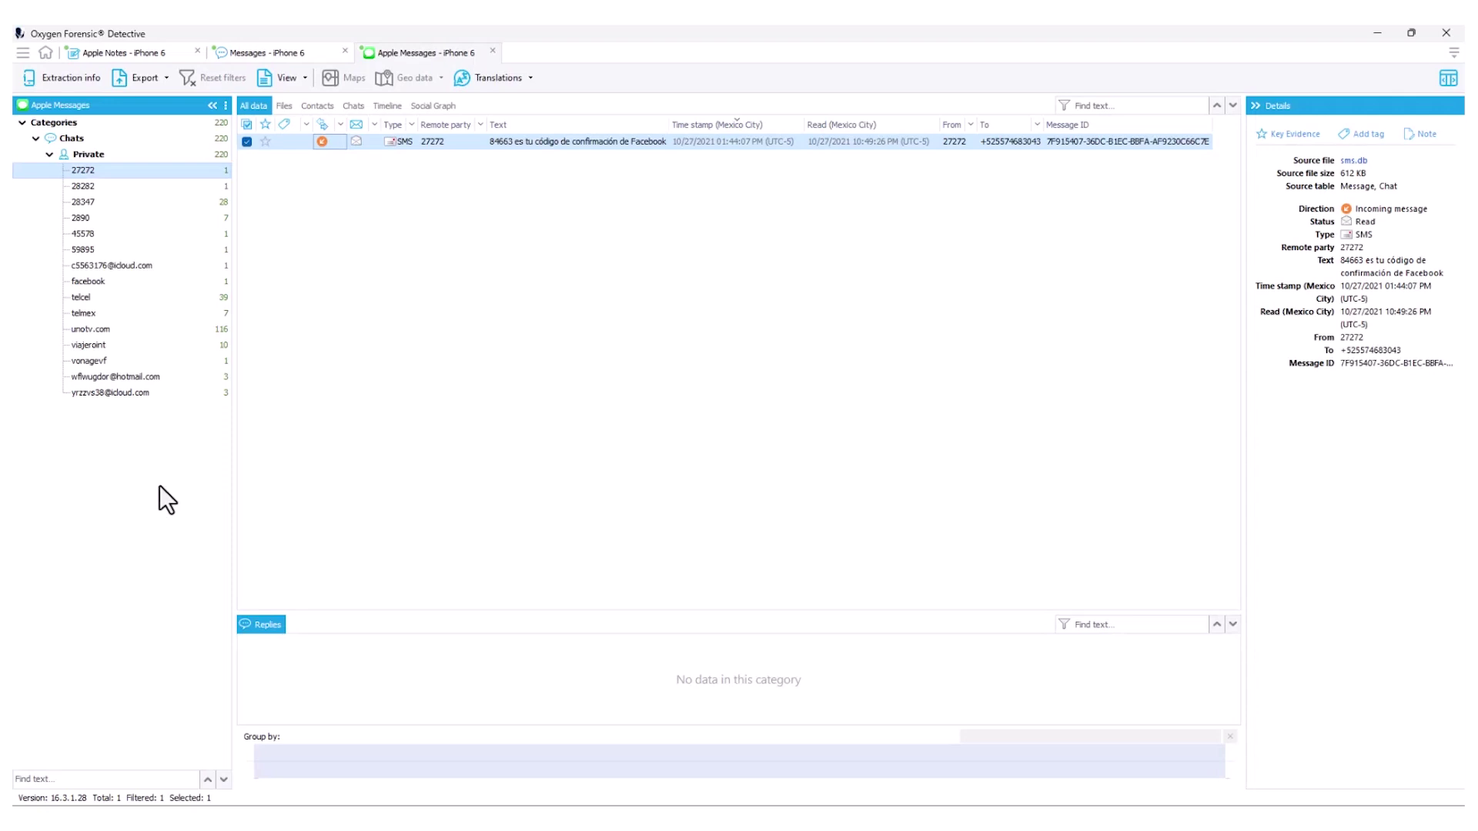
pyautogui.click(57, 127)
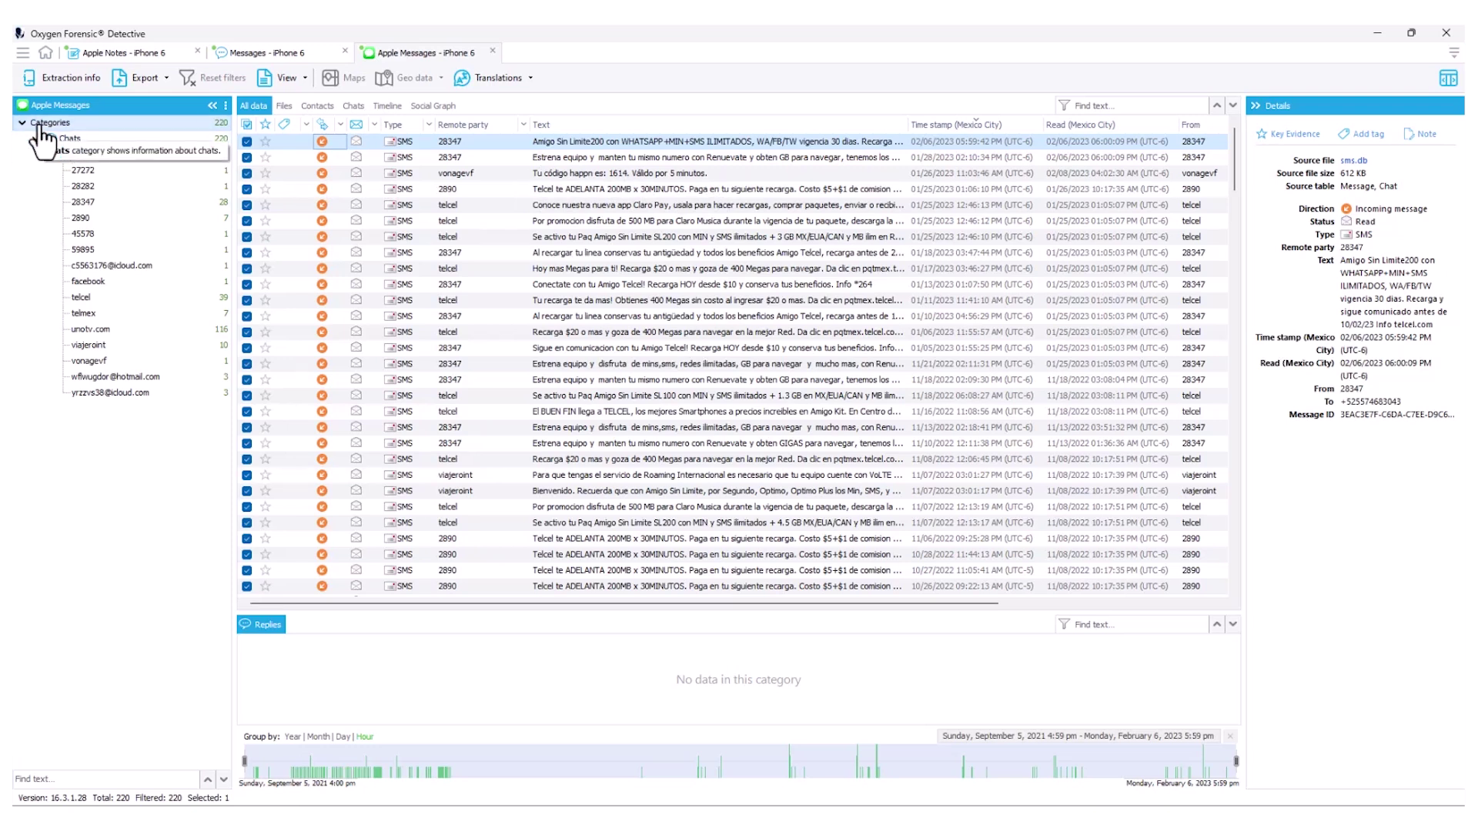
pyautogui.click(711, 269)
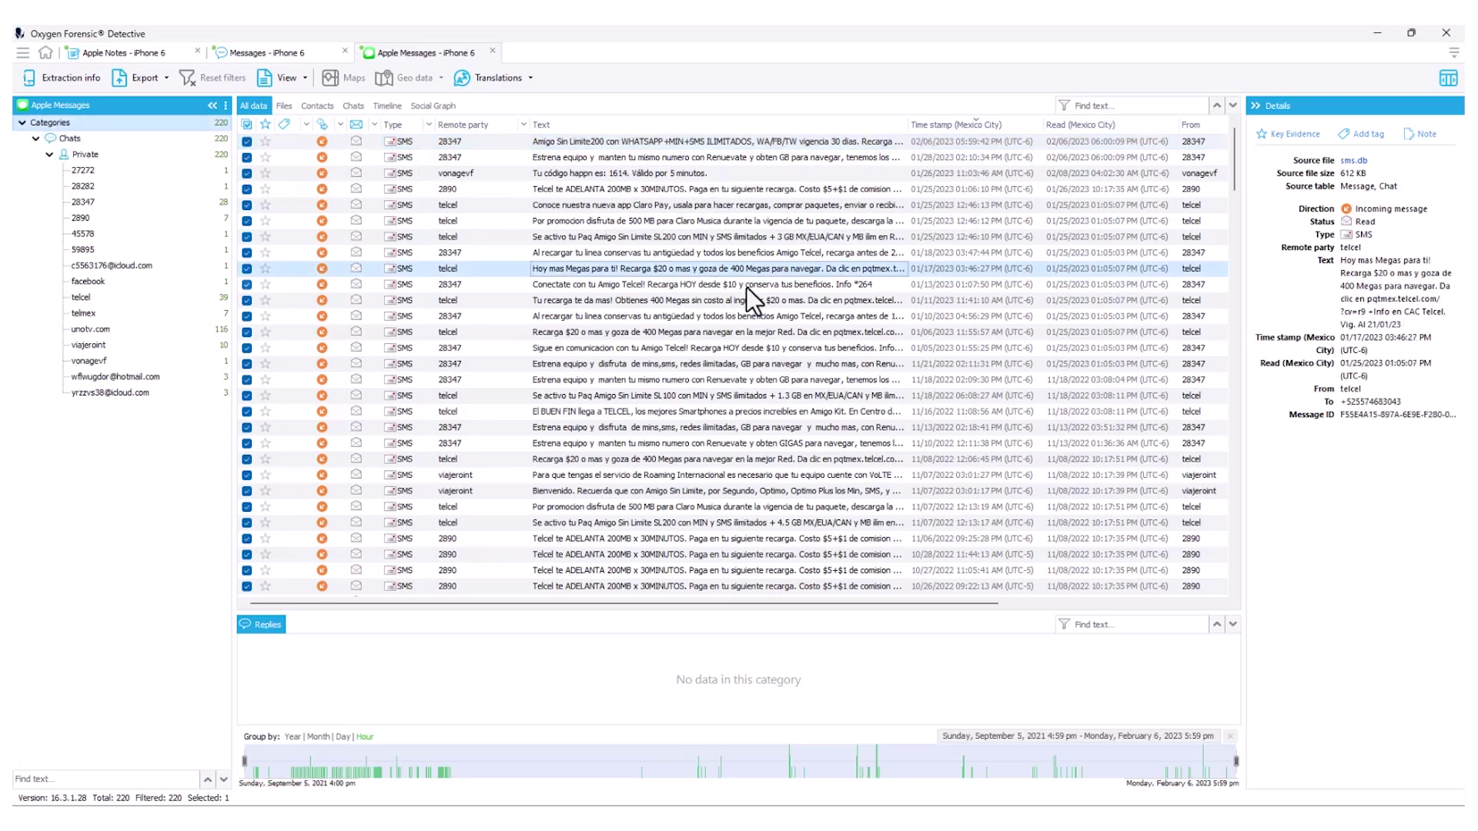
pyautogui.click(531, 83)
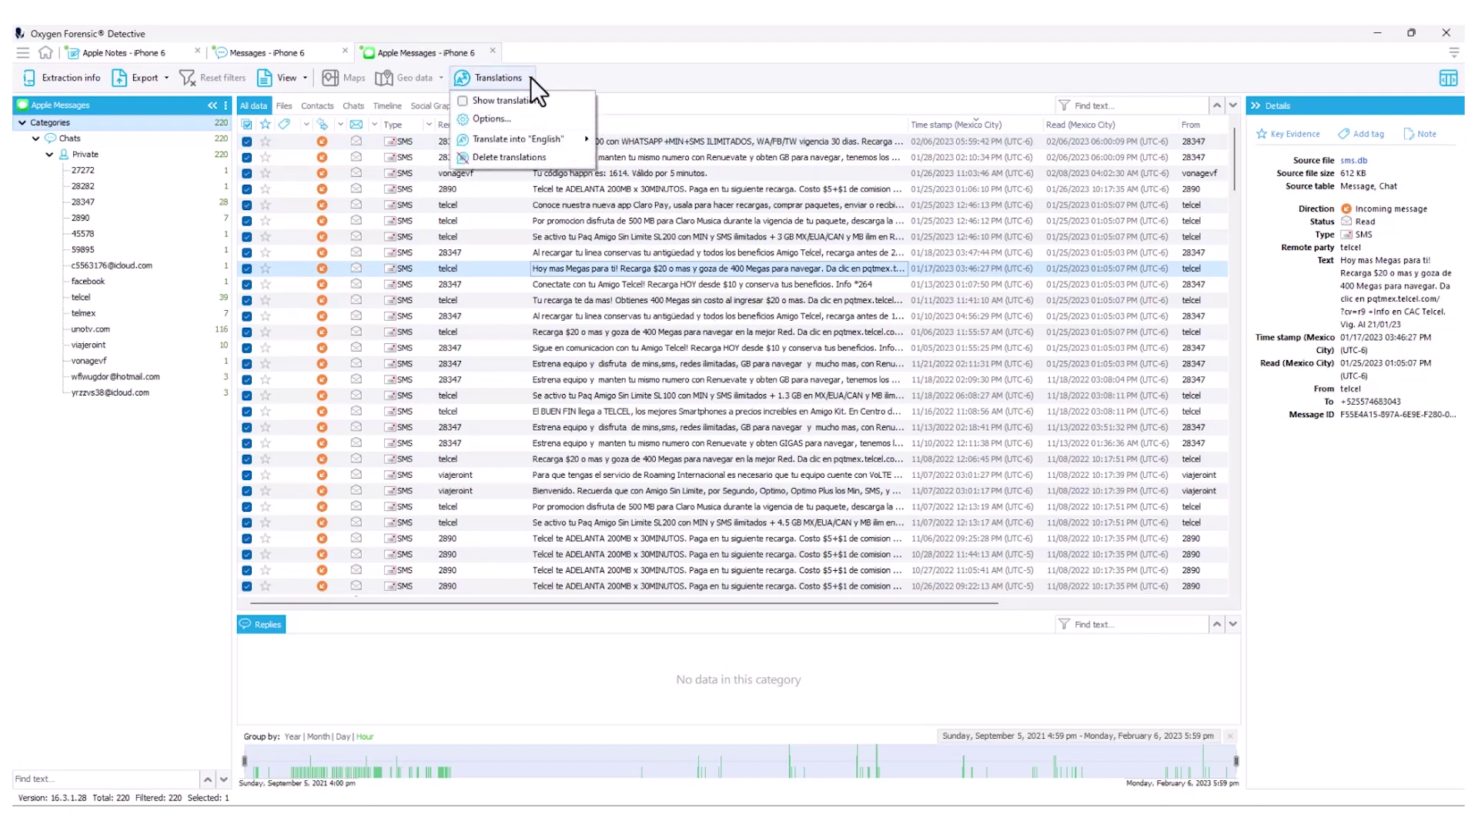
# - Select all 220 Apple Messages and translate them into English from Spanish
pyautogui.click(684, 314)
pyautogui.rightClick(702, 312)
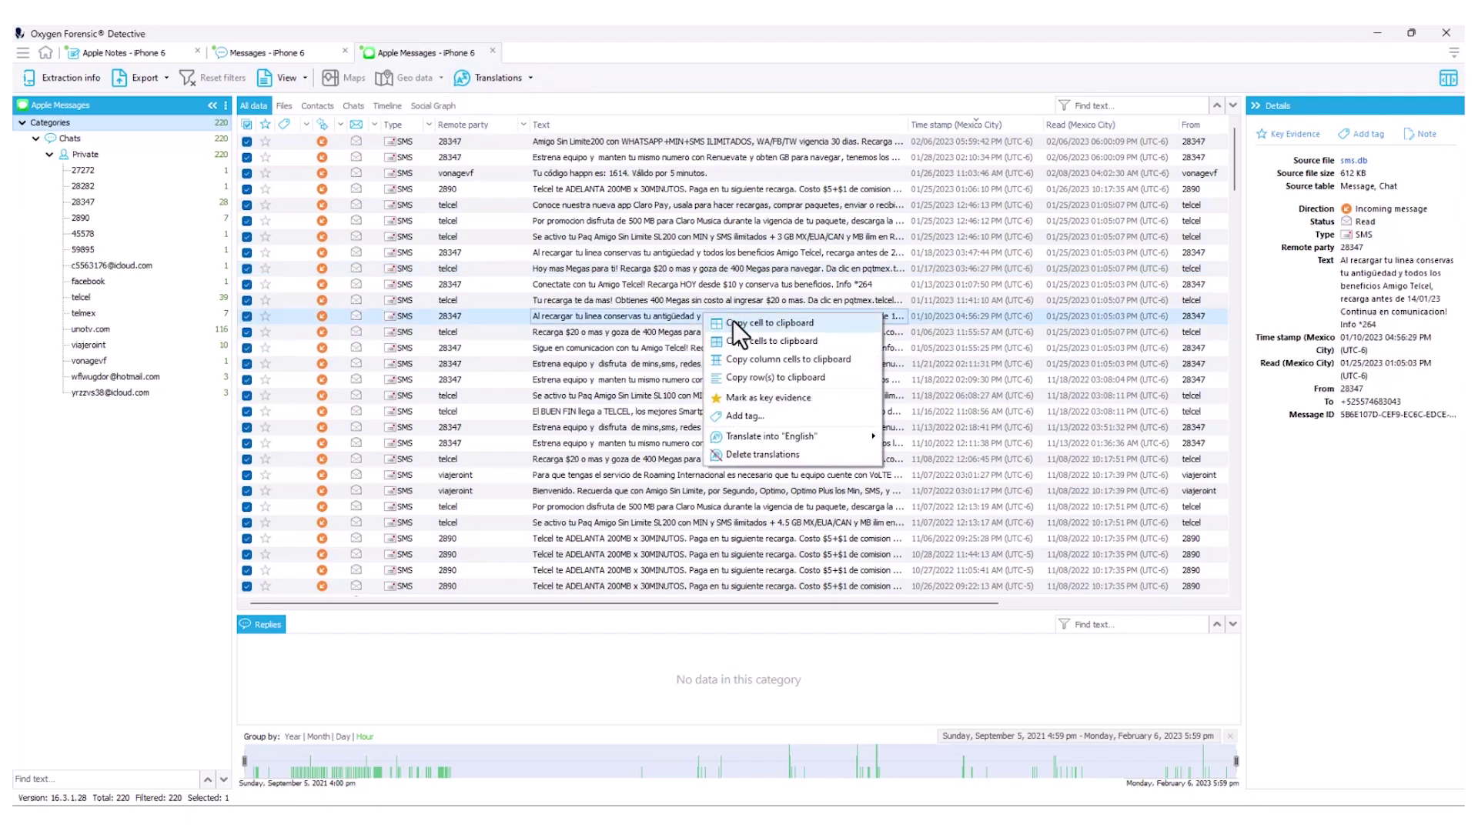
pyautogui.moveTo(850, 442)
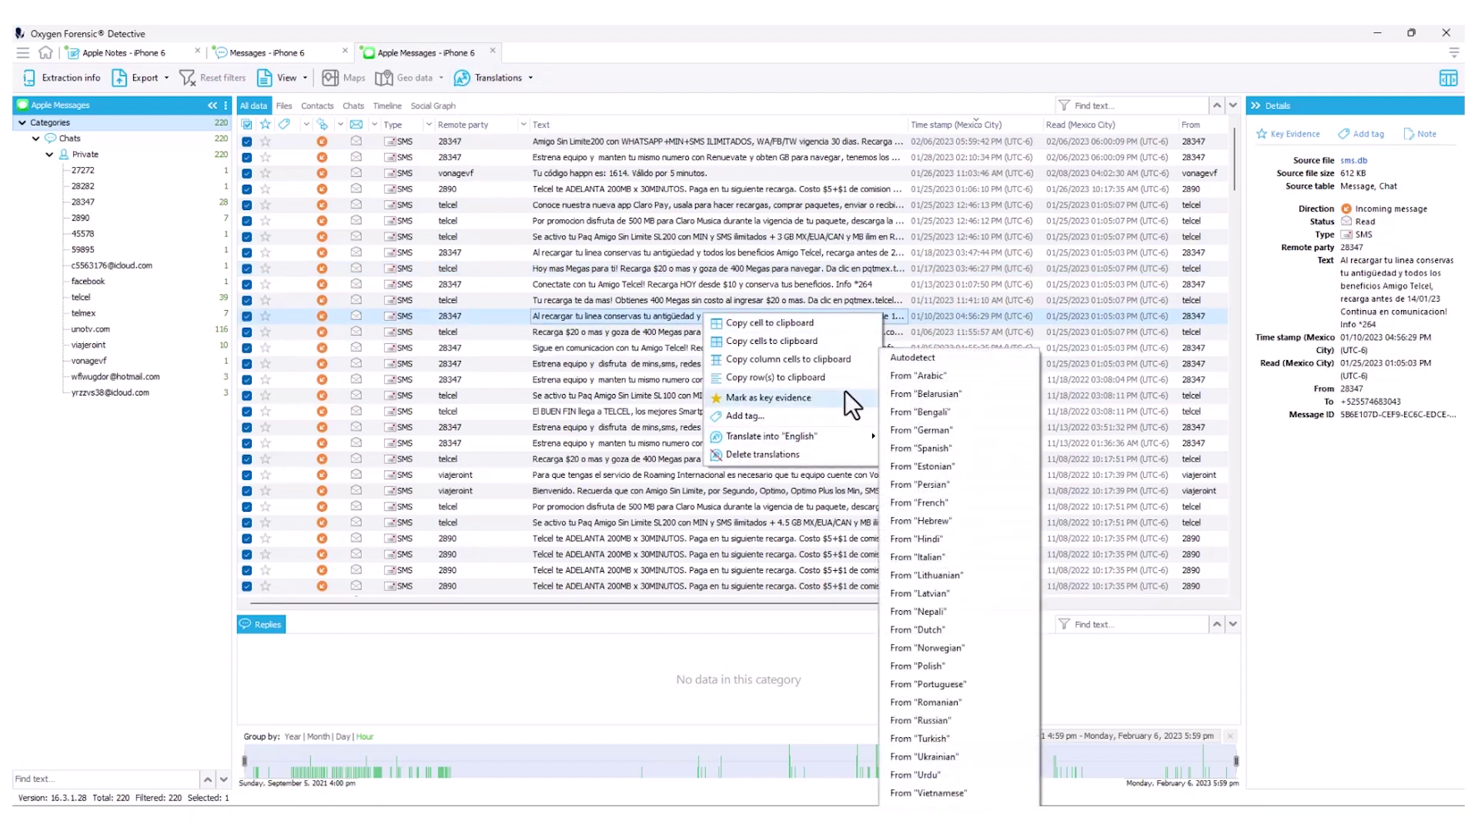
pyautogui.click(750, 235)
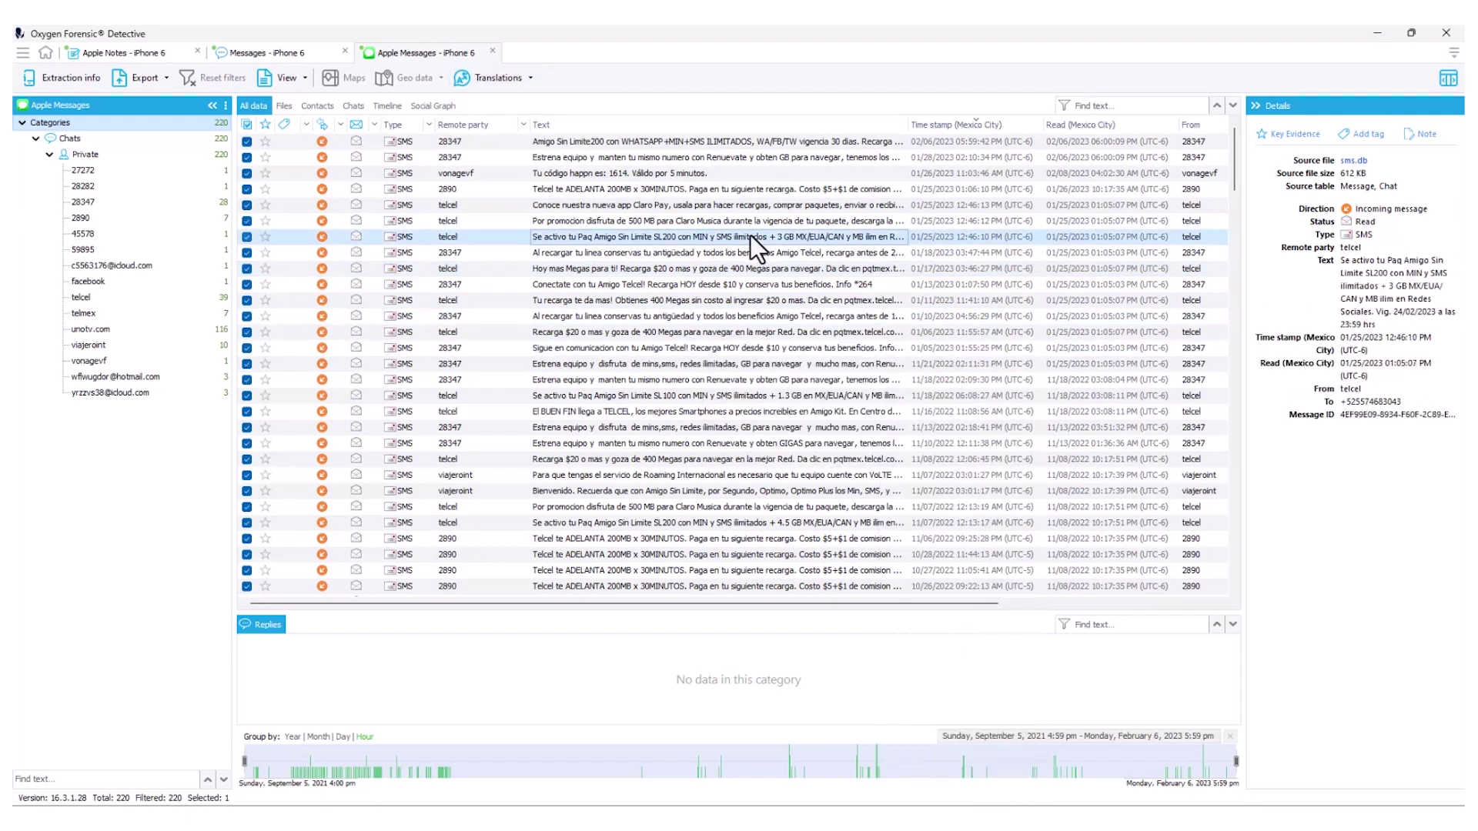
pyautogui.hotkey('ctrl', 'a')
pyautogui.rightClick(750, 234)
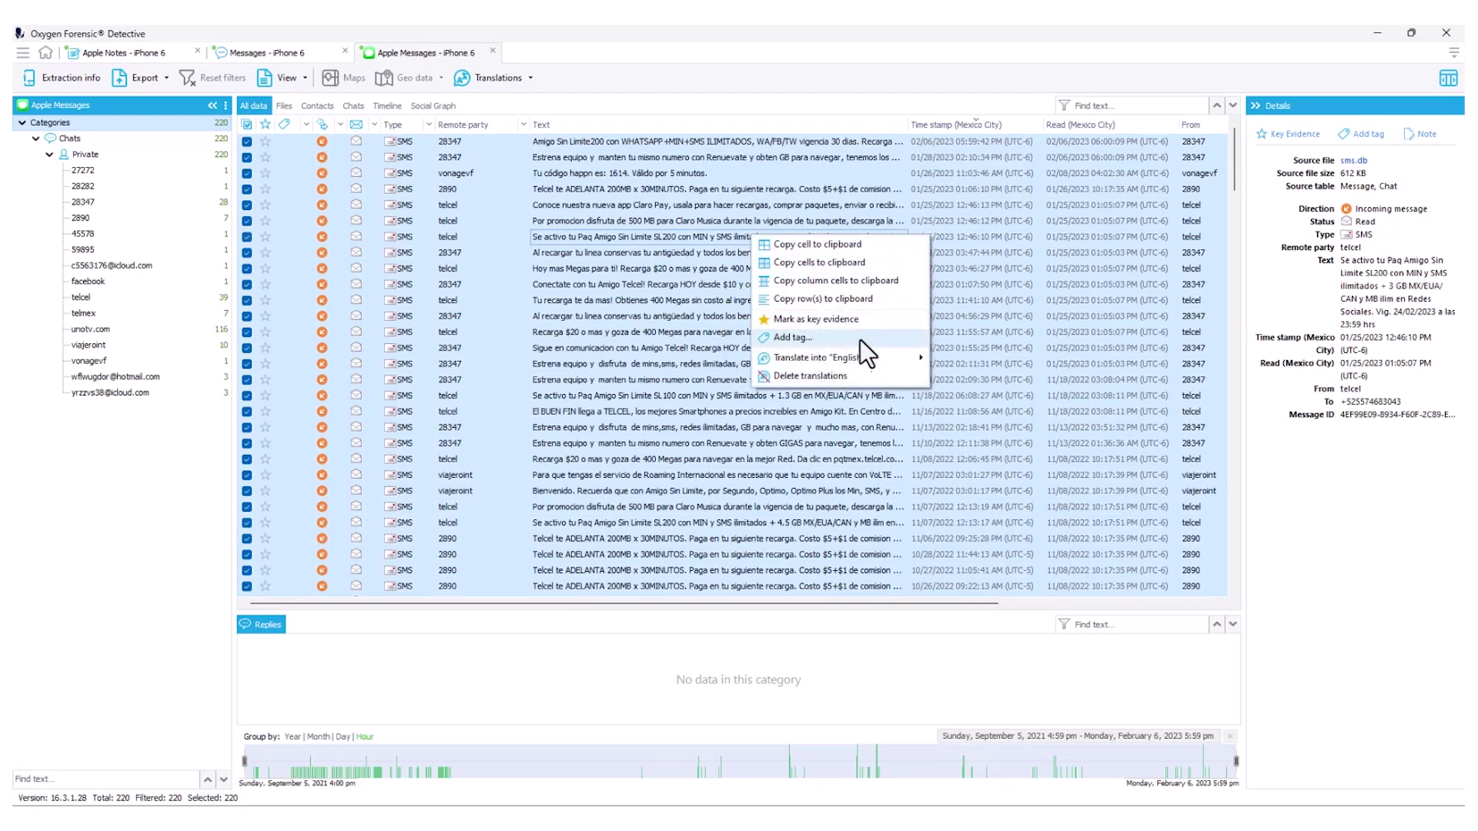
pyautogui.moveTo(908, 359)
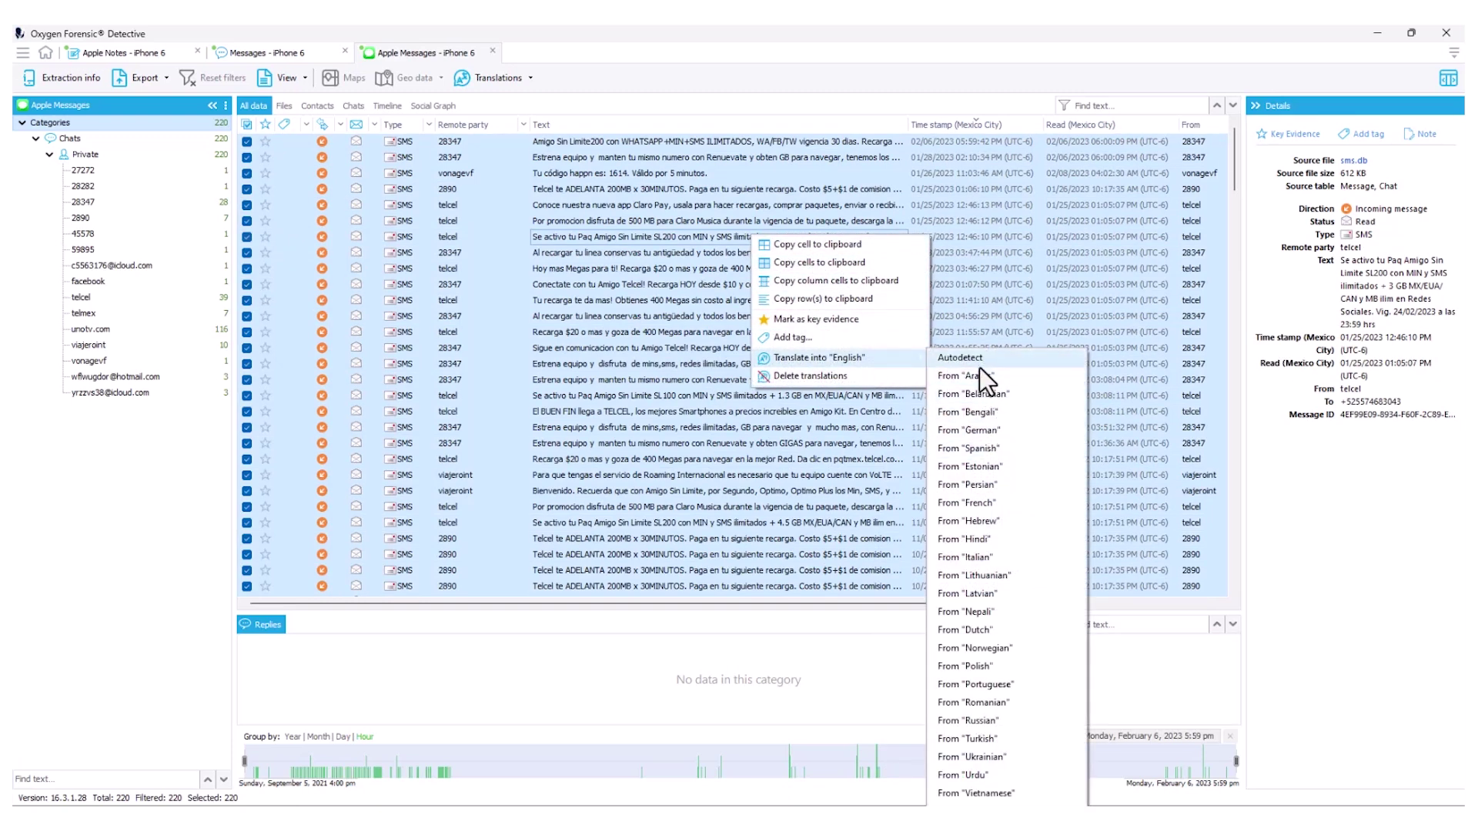
pyautogui.click(983, 448)
pyautogui.moveTo(988, 361)
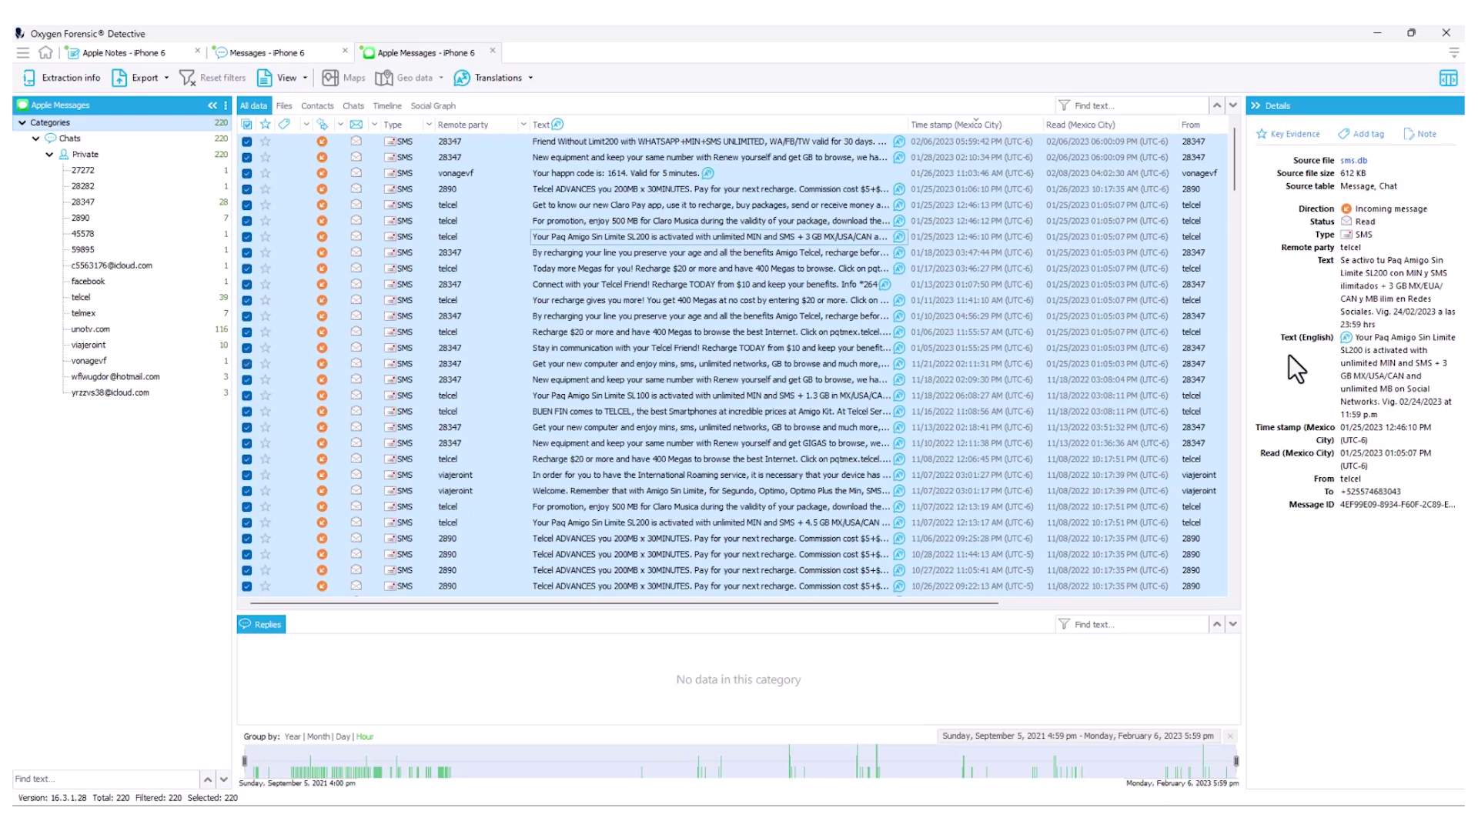
pyautogui.click(807, 348)
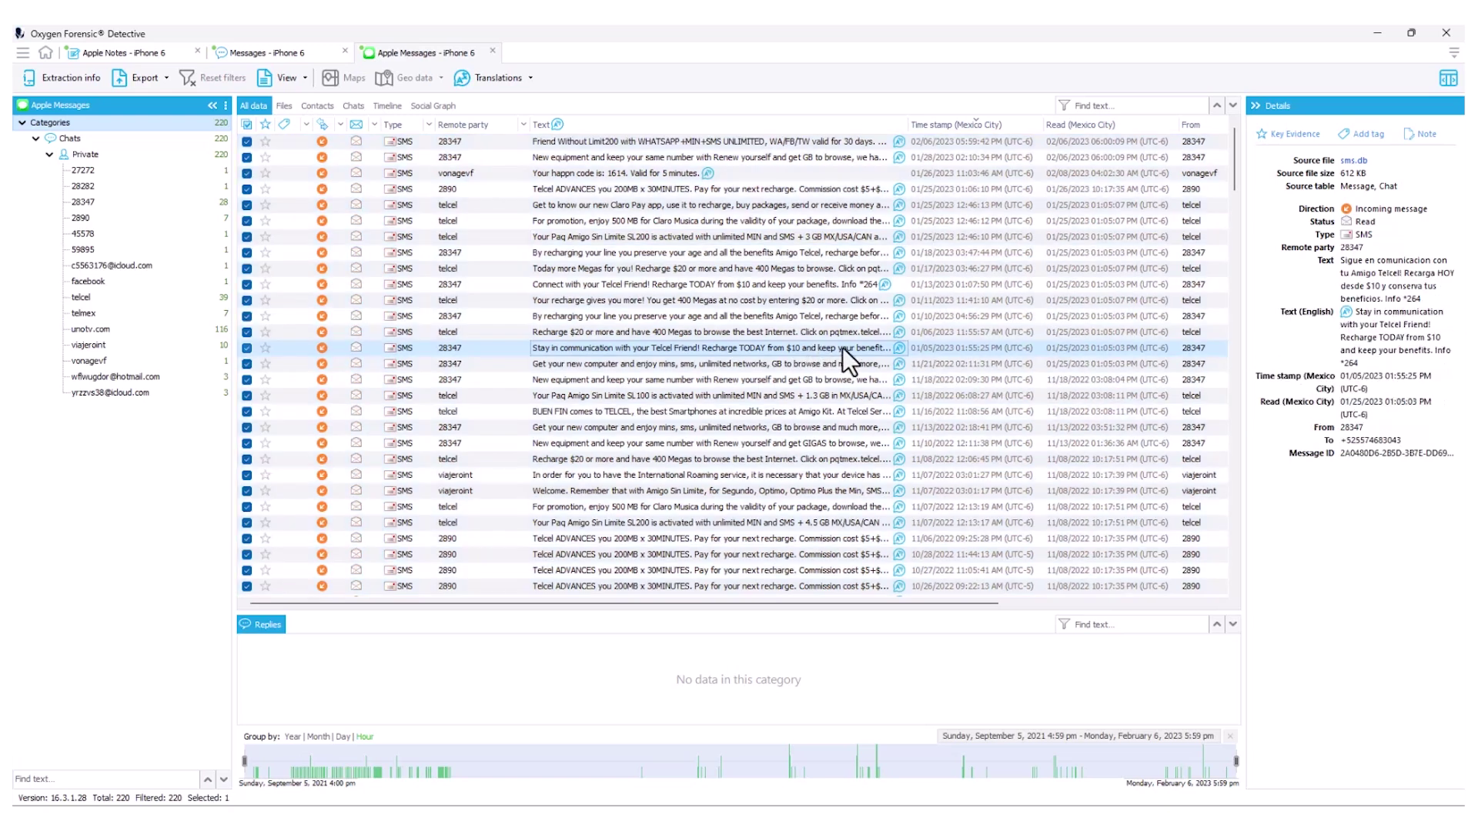
# - Add the Important tag to the 11/07/2022 viajeroint roaming welcome message
pyautogui.moveTo(842, 347)
pyautogui.rightClick(311, 493)
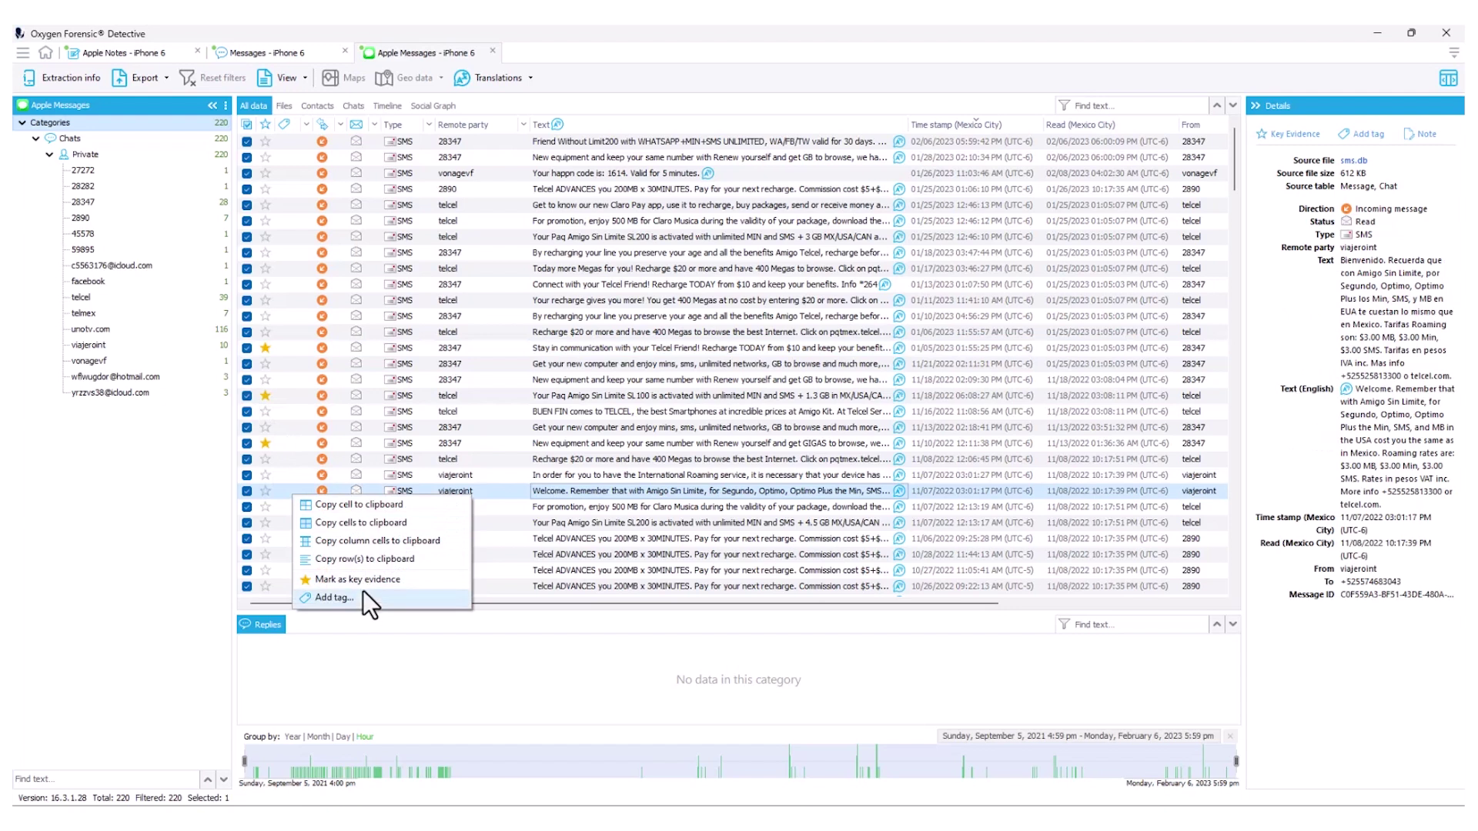
pyautogui.click(362, 594)
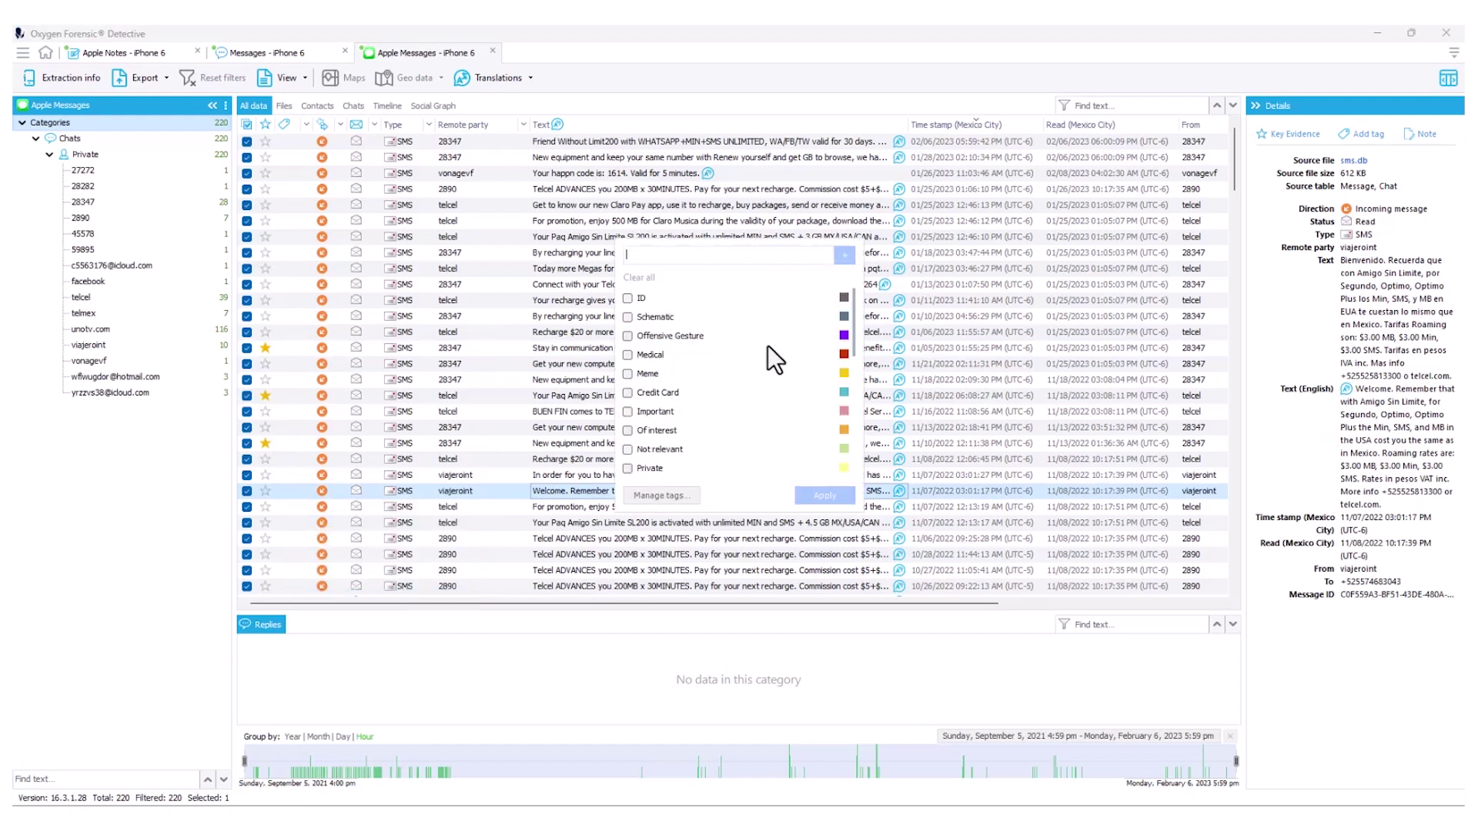
pyautogui.click(627, 412)
pyautogui.click(823, 495)
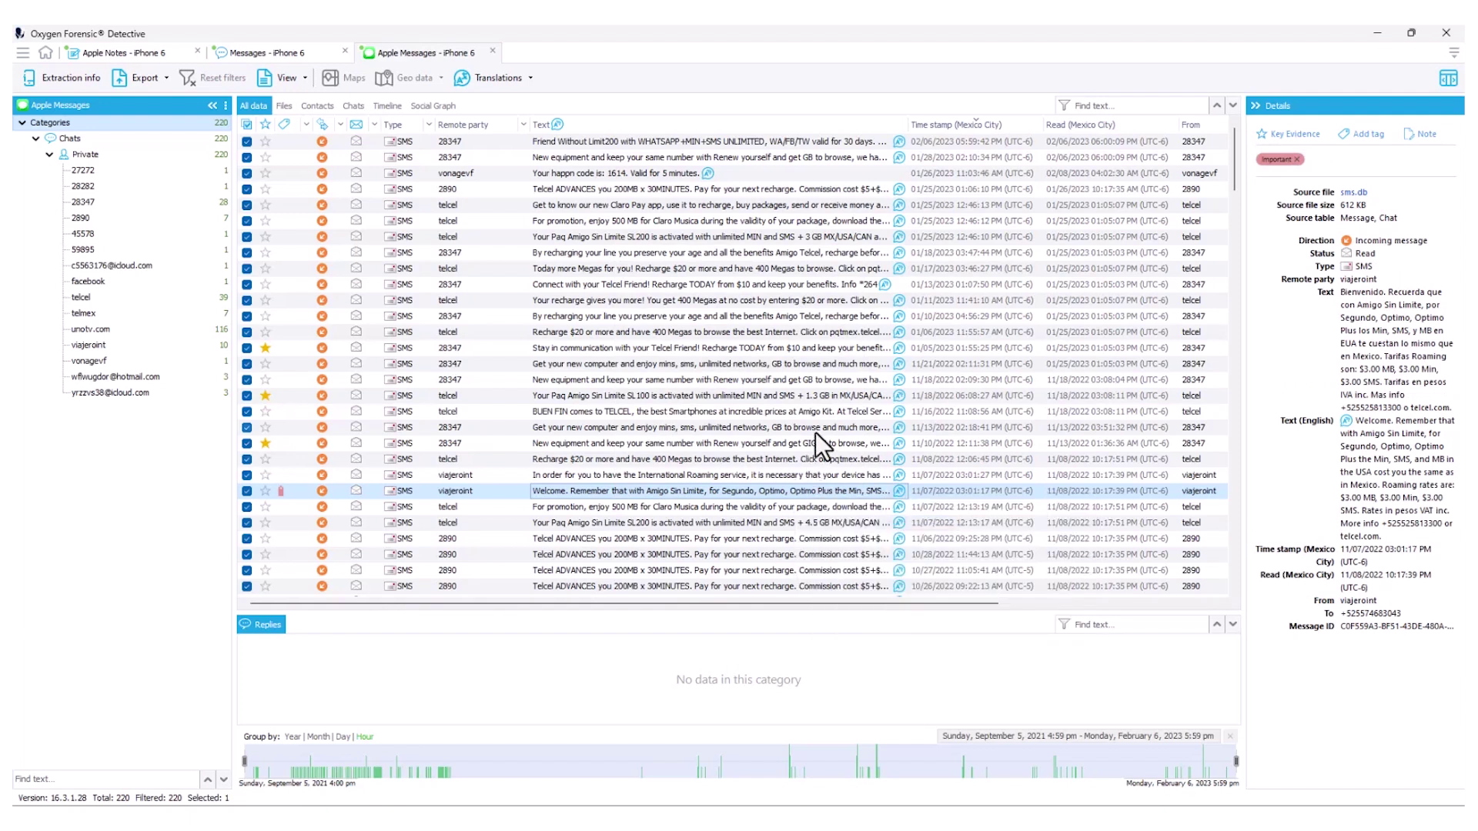
pyautogui.moveTo(820, 436)
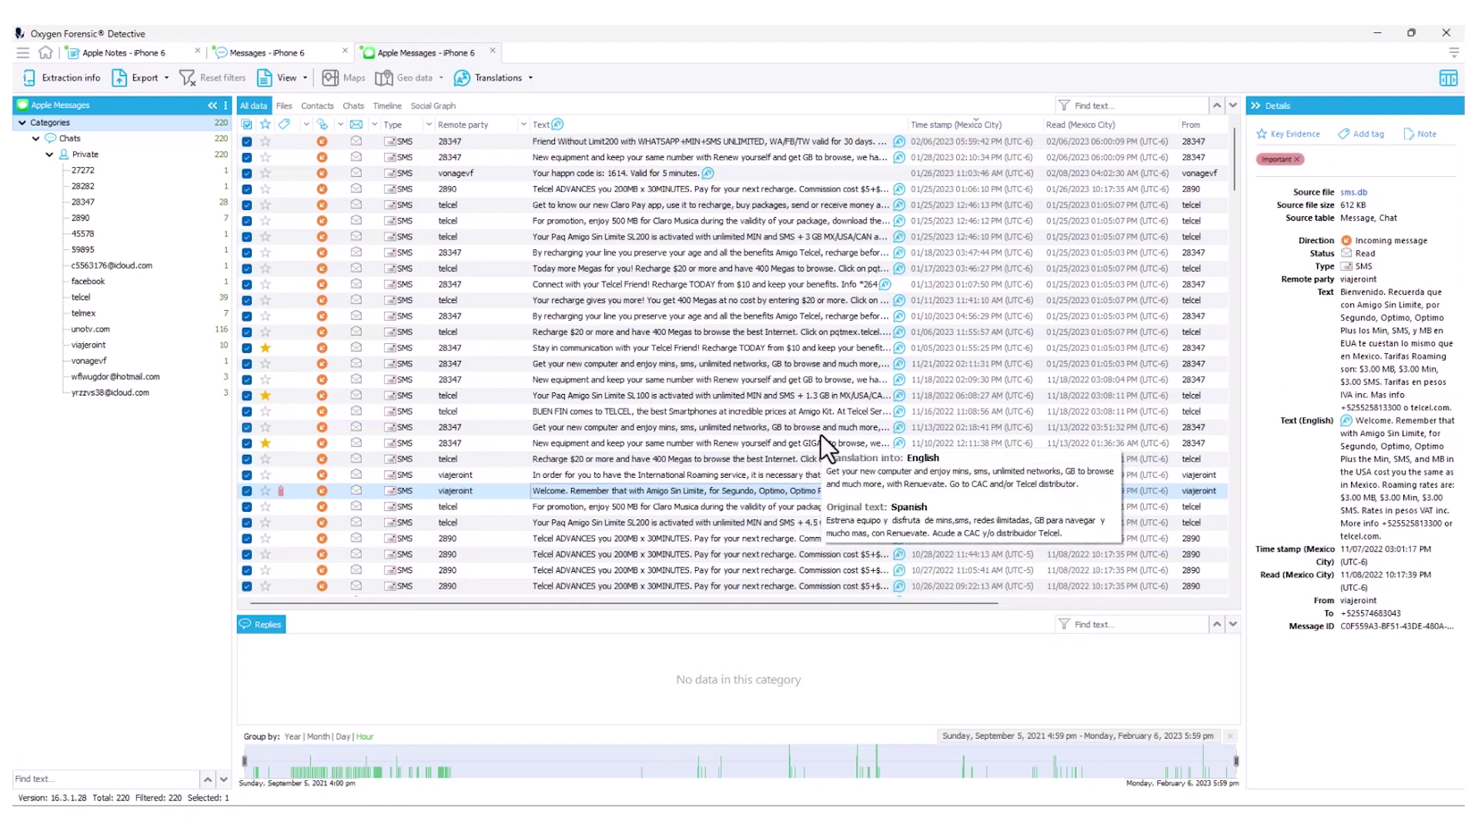
pyautogui.moveTo(866, 395)
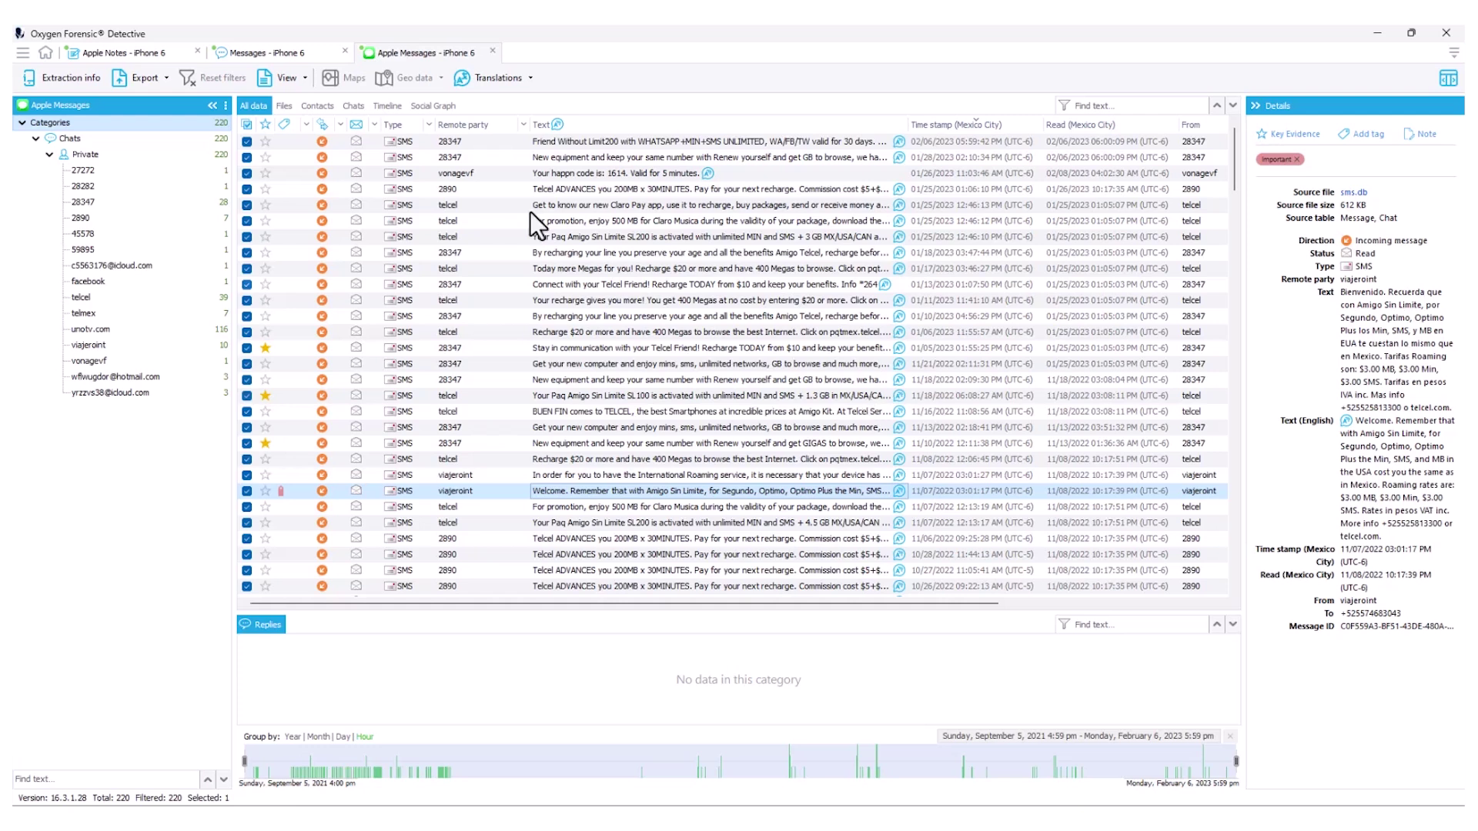
pyautogui.click(167, 83)
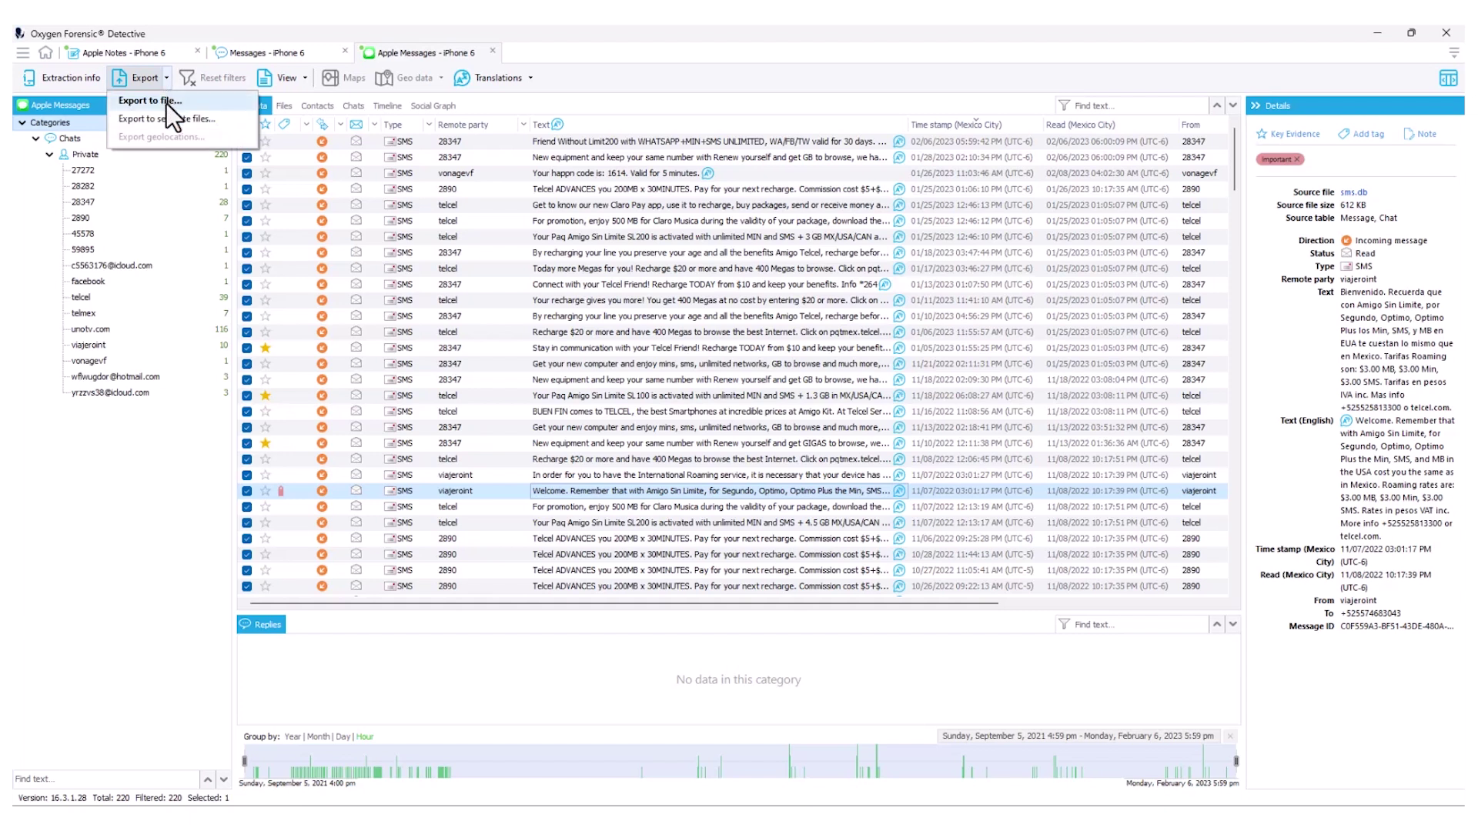
# - Set report translation settings to 'Source and translated texts' with the translation direction added
pyautogui.click(167, 103)
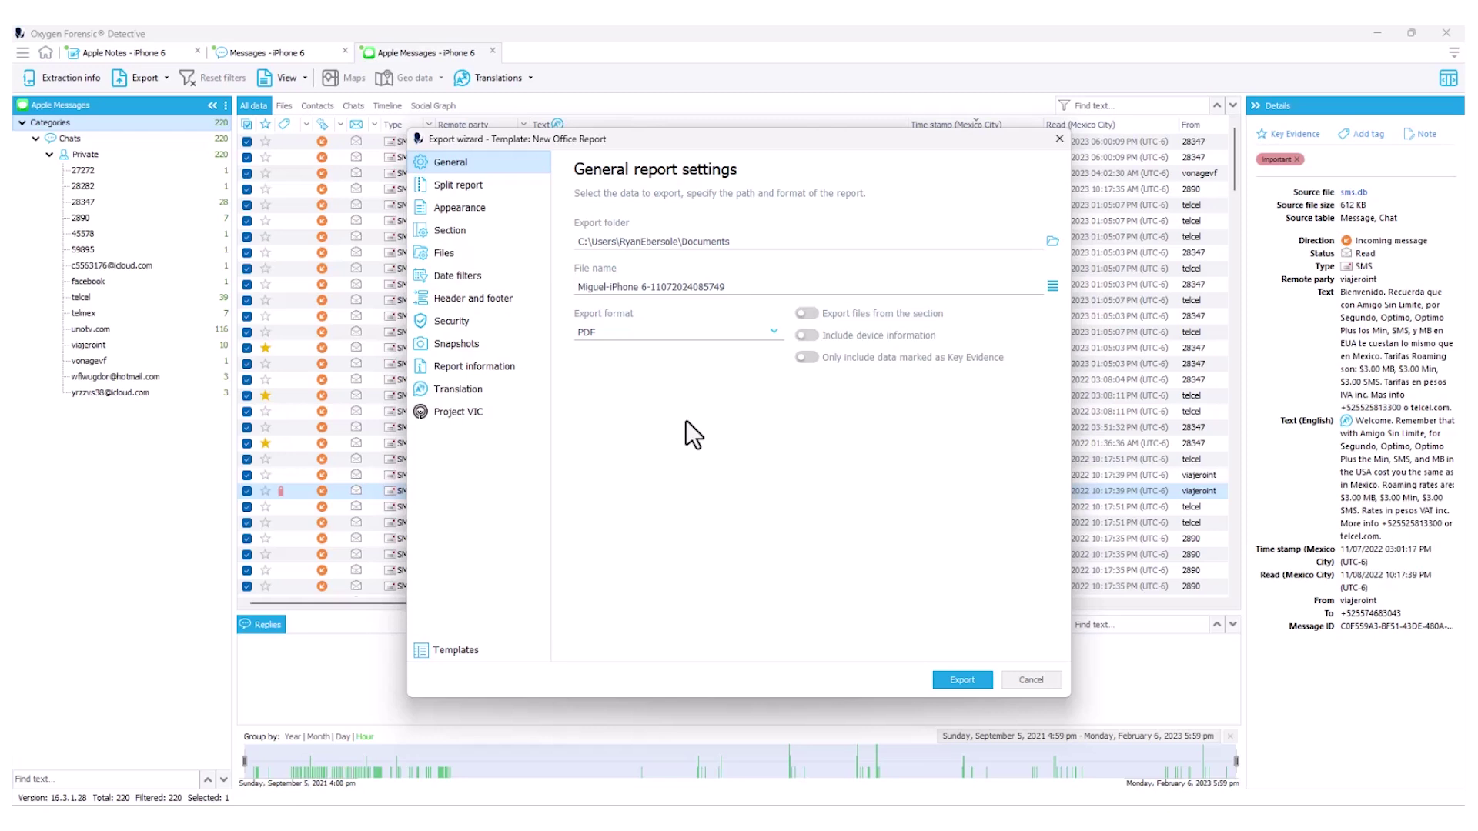
pyautogui.click(464, 394)
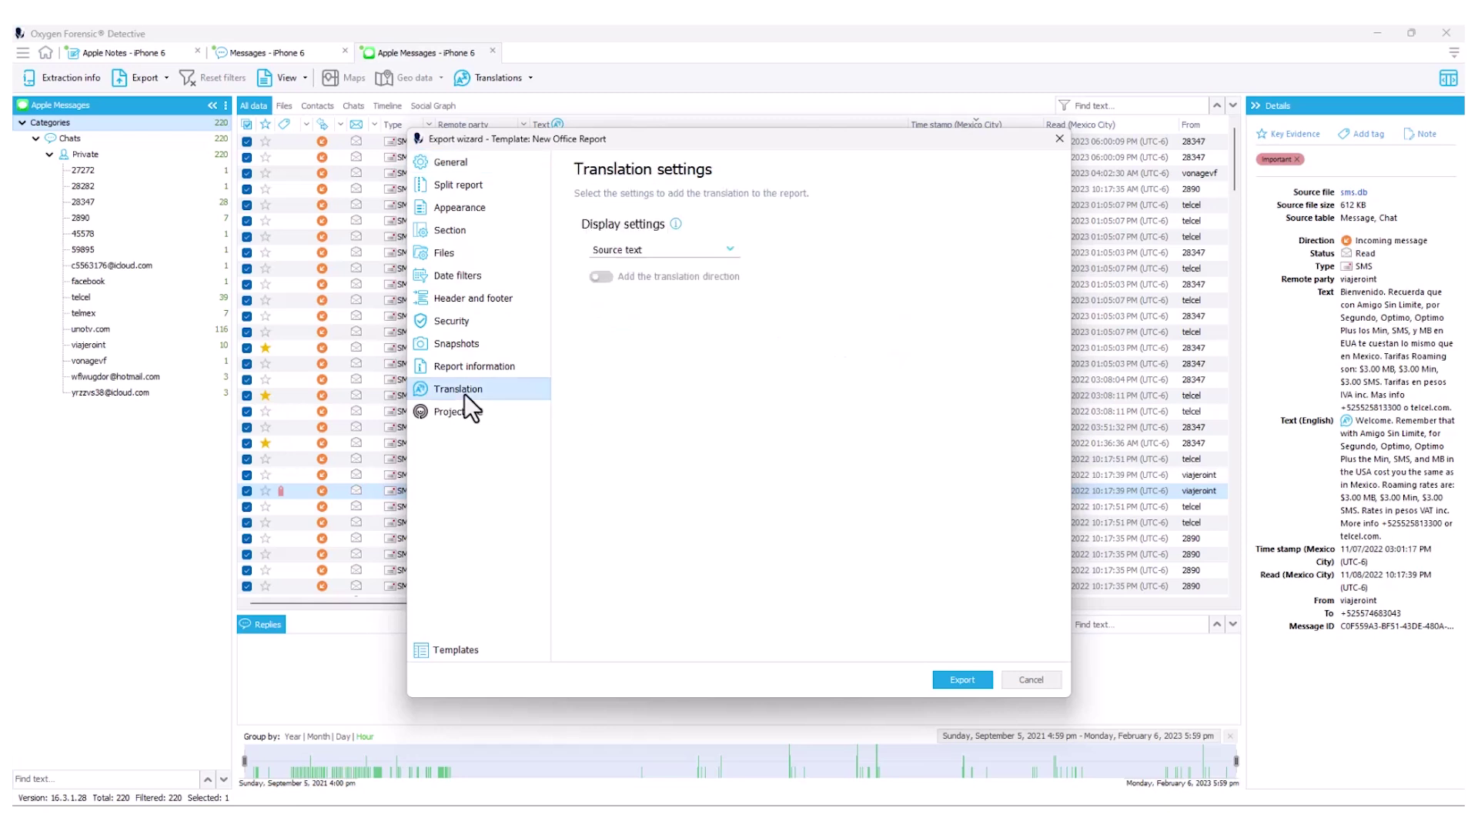
pyautogui.click(725, 251)
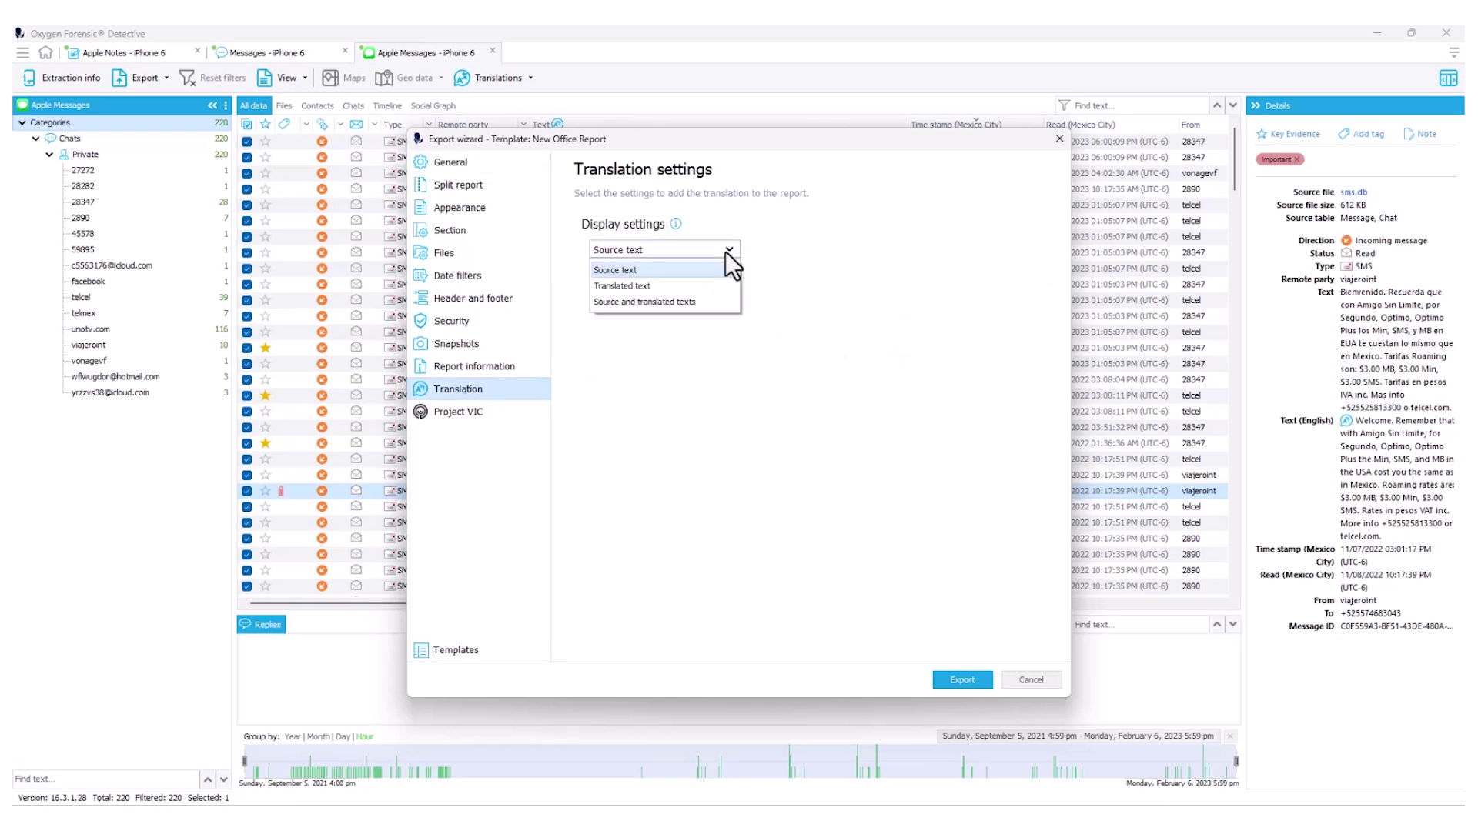
pyautogui.click(704, 301)
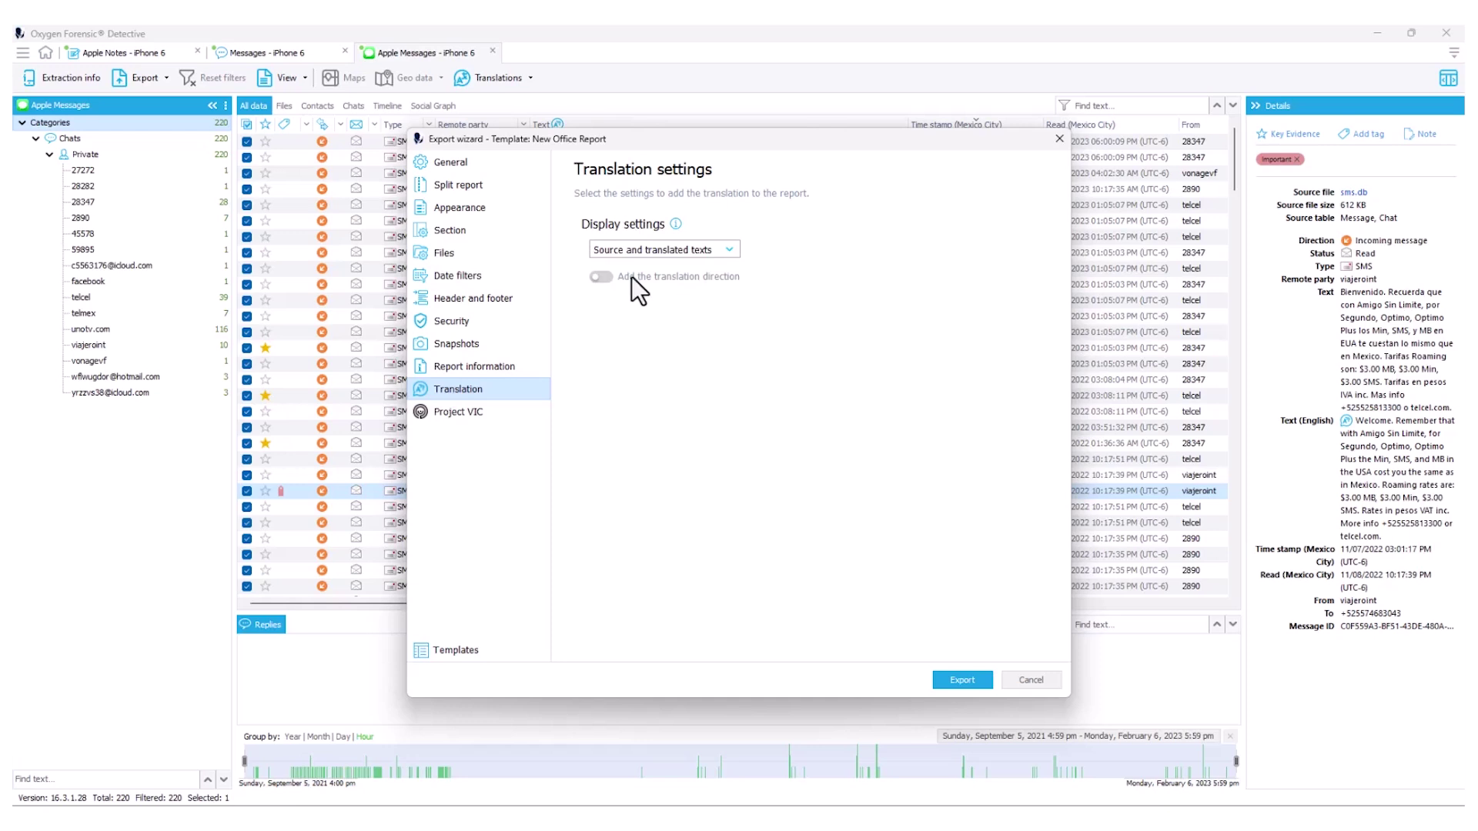
pyautogui.click(607, 279)
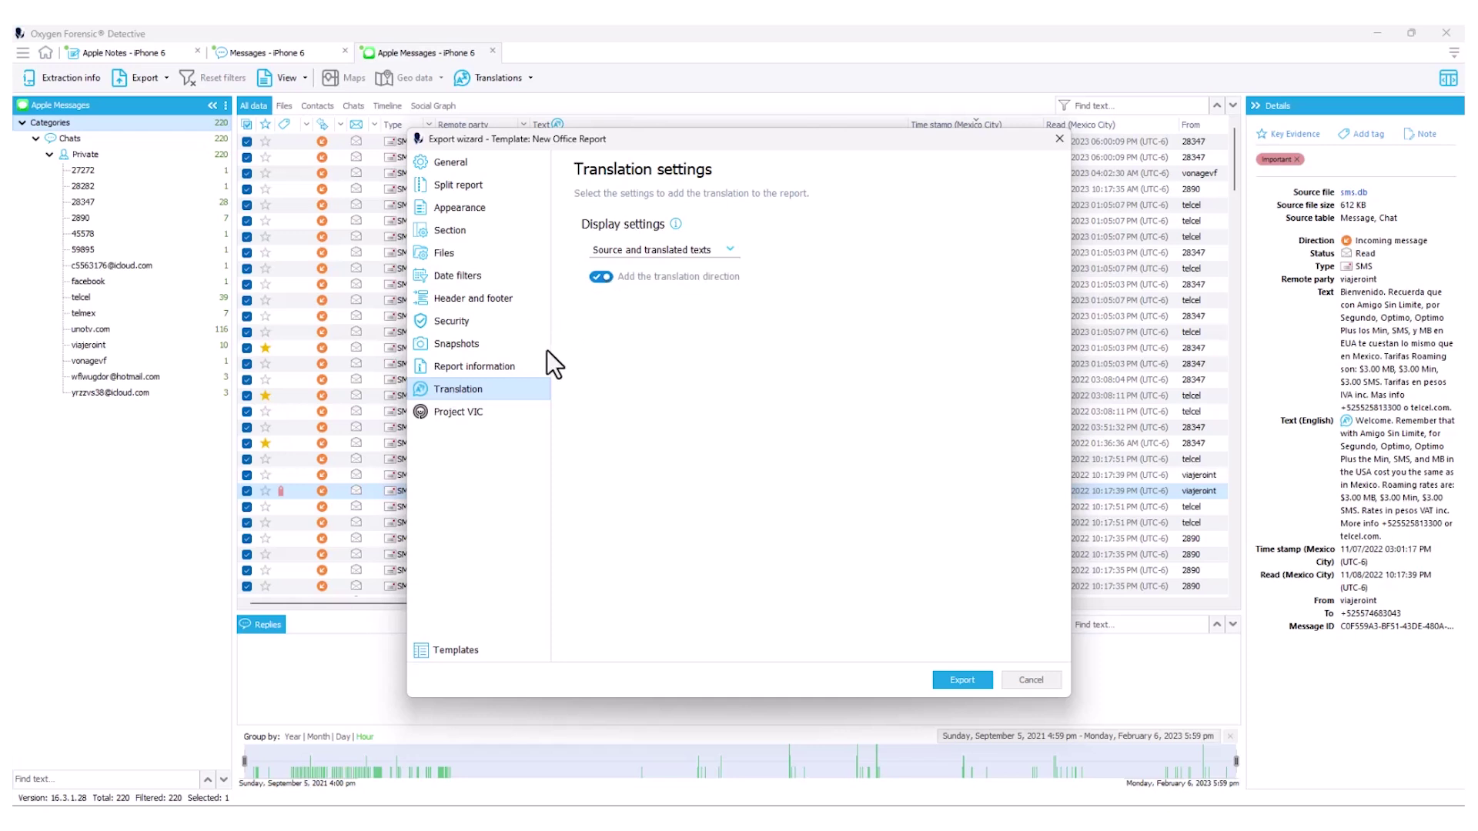
# - Review the general, fields and date filter report pages, then generate the PDF
pyautogui.click(477, 164)
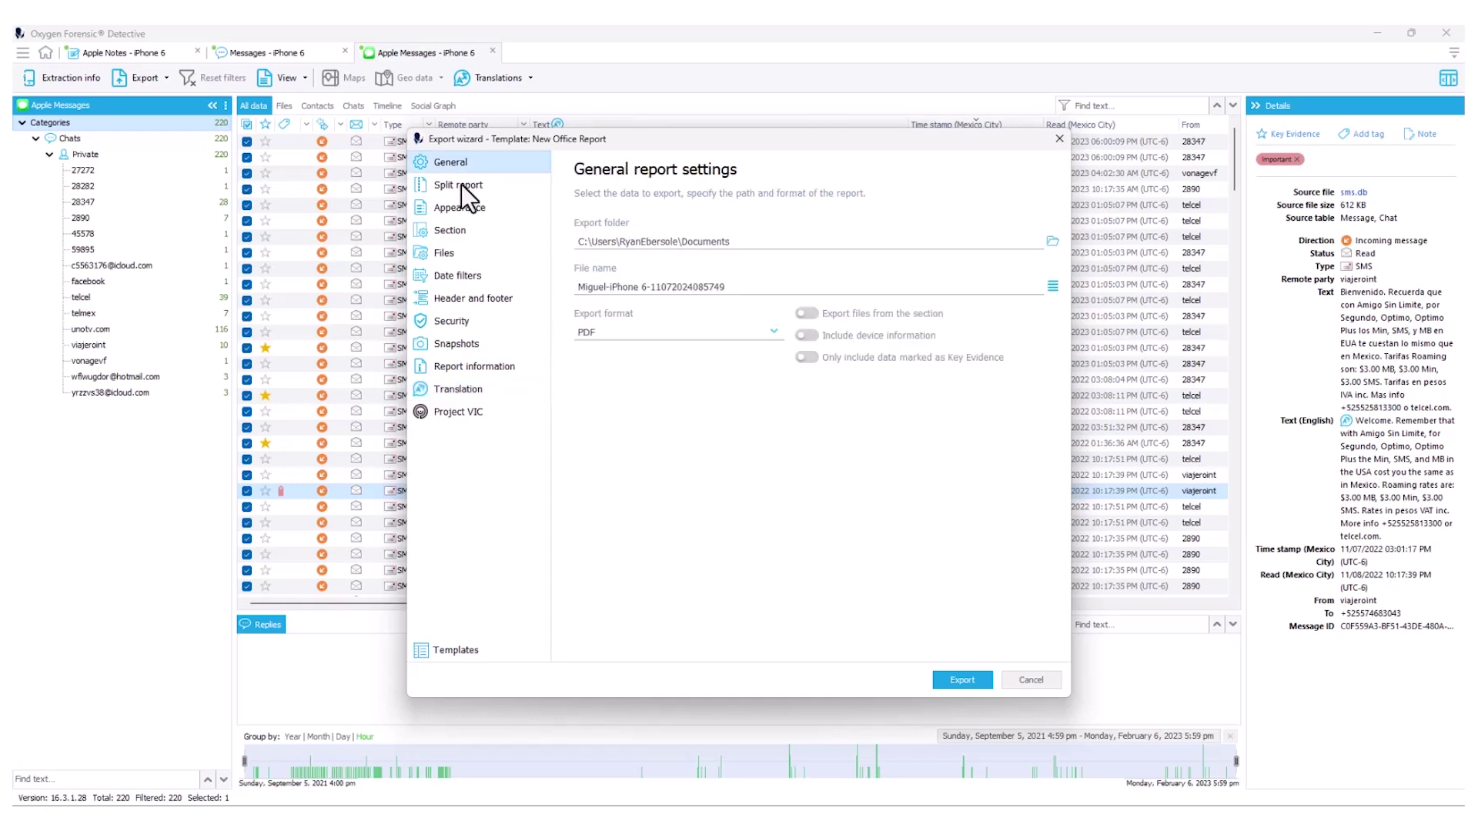
pyautogui.click(461, 185)
pyautogui.click(460, 202)
pyautogui.click(461, 230)
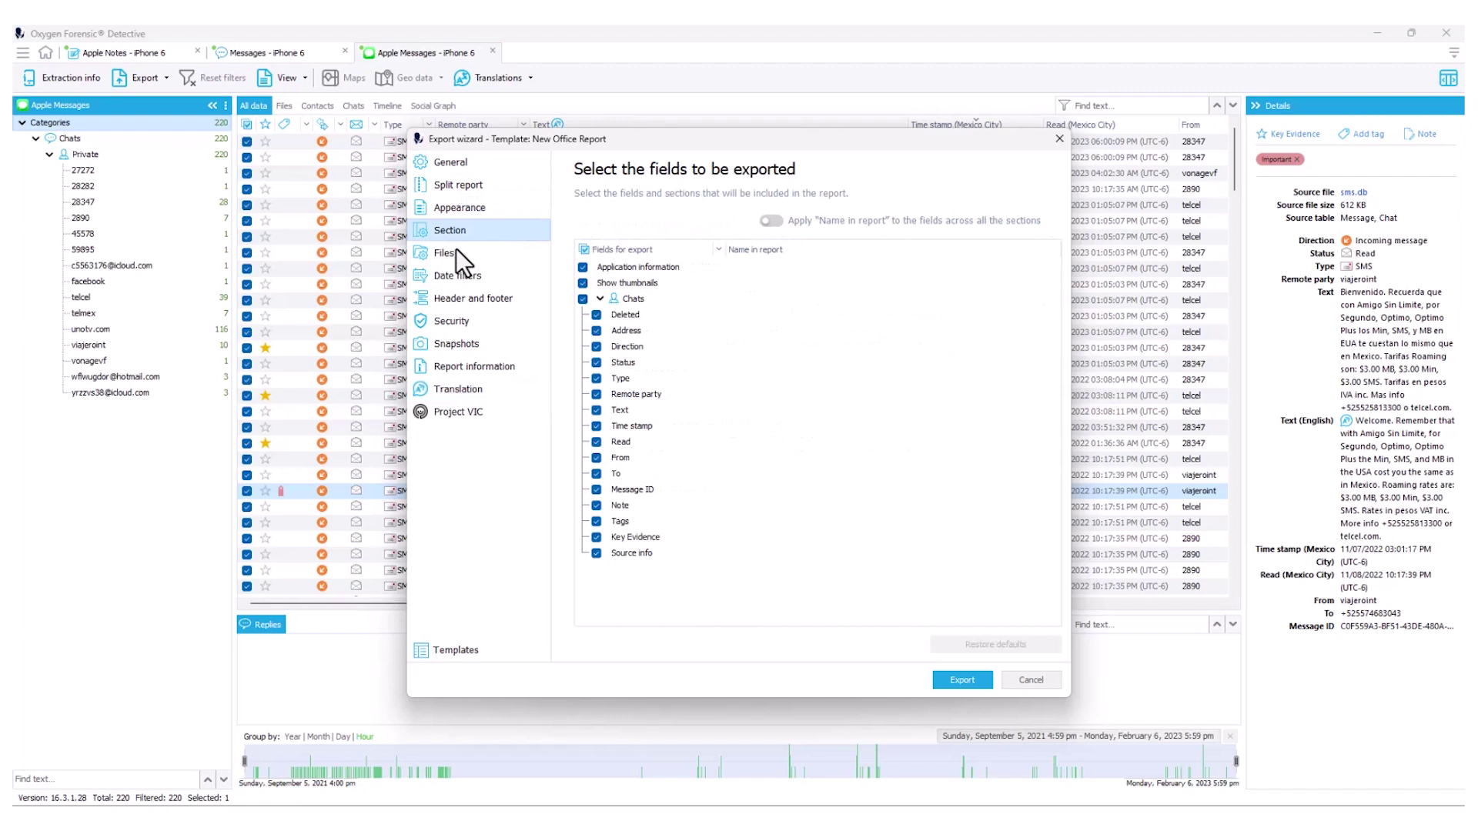
pyautogui.click(454, 269)
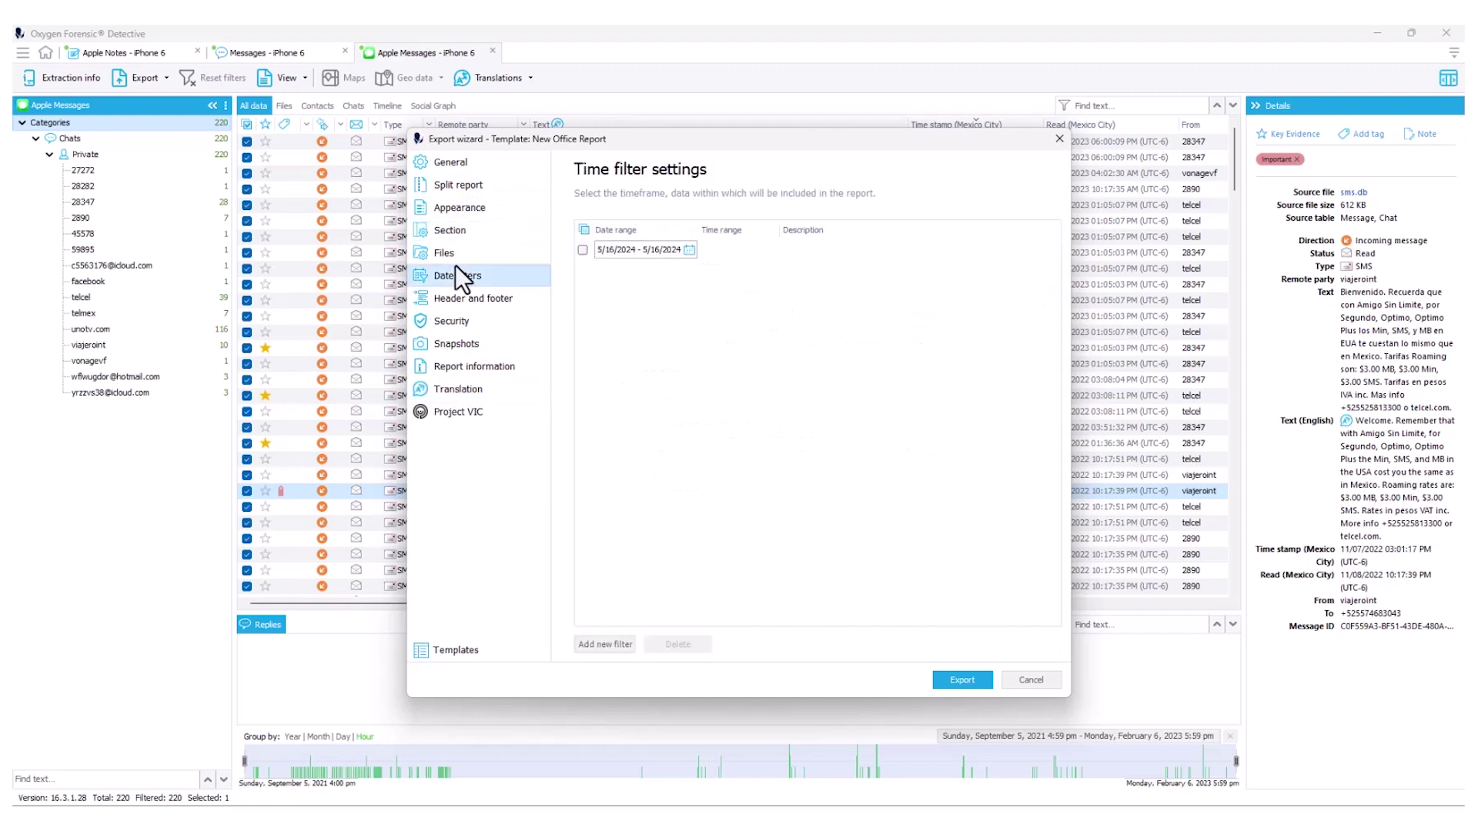
pyautogui.click(960, 680)
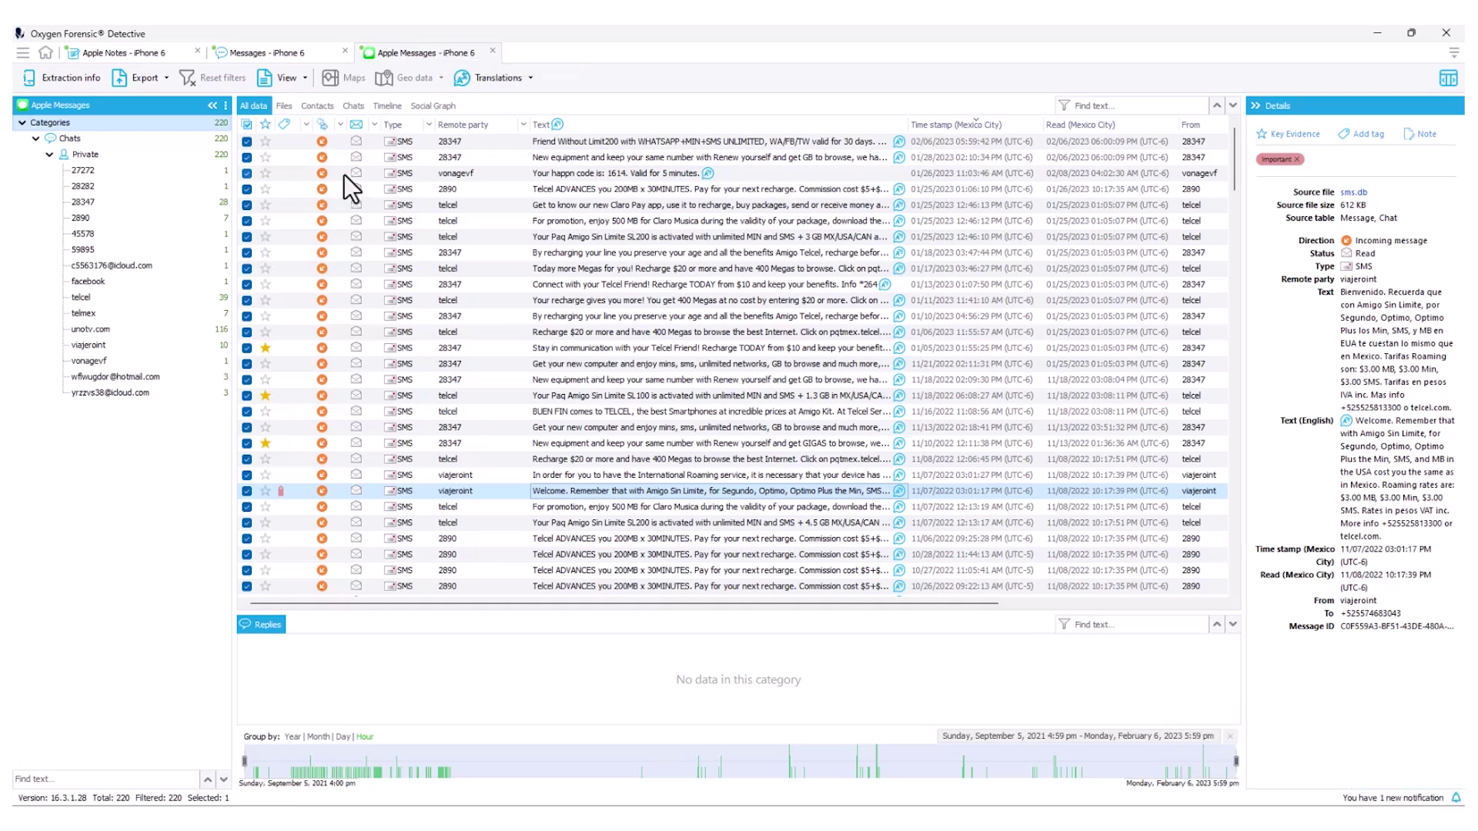
# - Open the iPhone 6 Timeline from the extraction overview and filter to Messages (236)
pyautogui.click(57, 77)
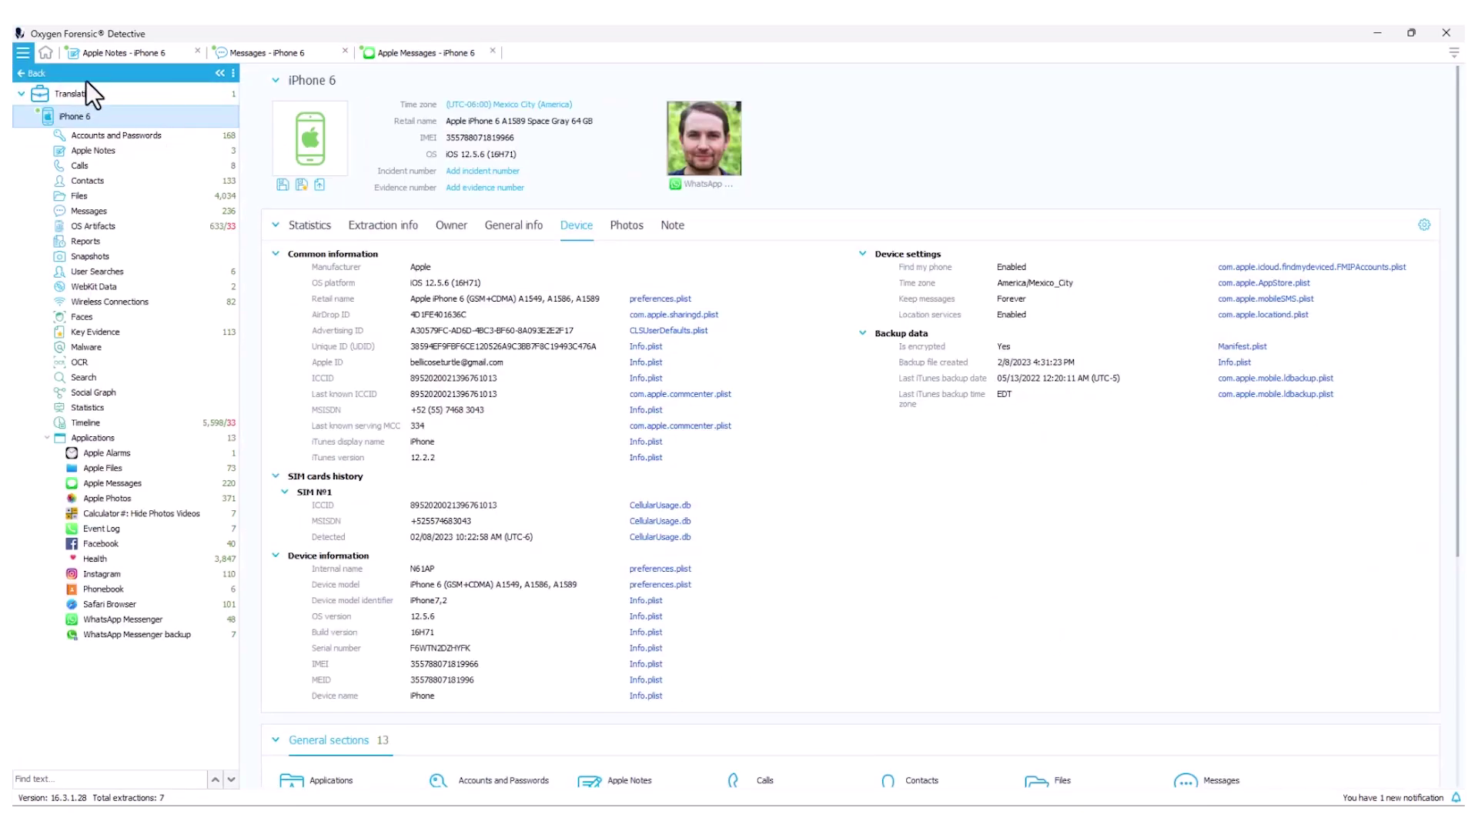
pyautogui.click(90, 422)
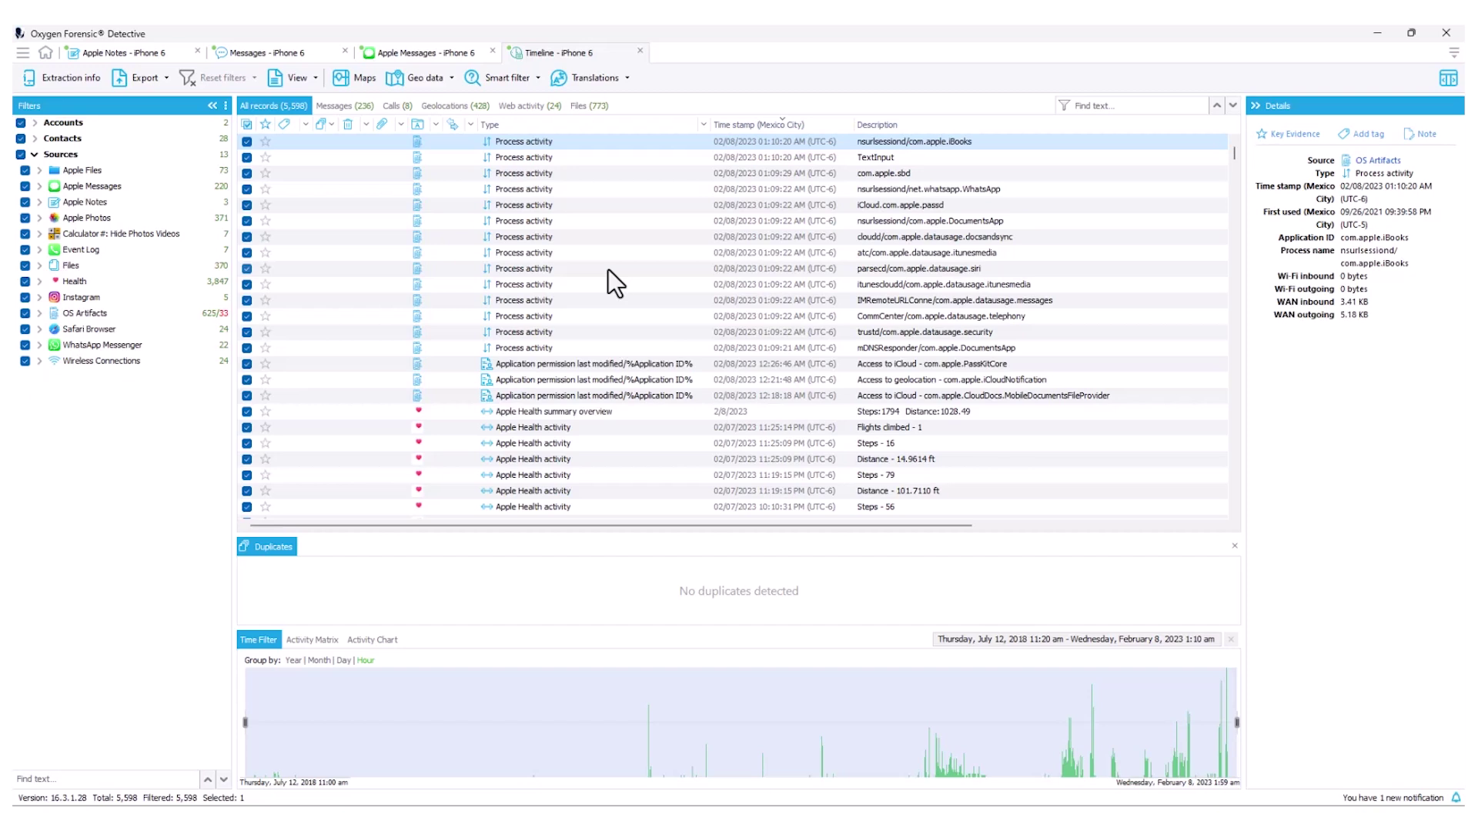
pyautogui.click(329, 107)
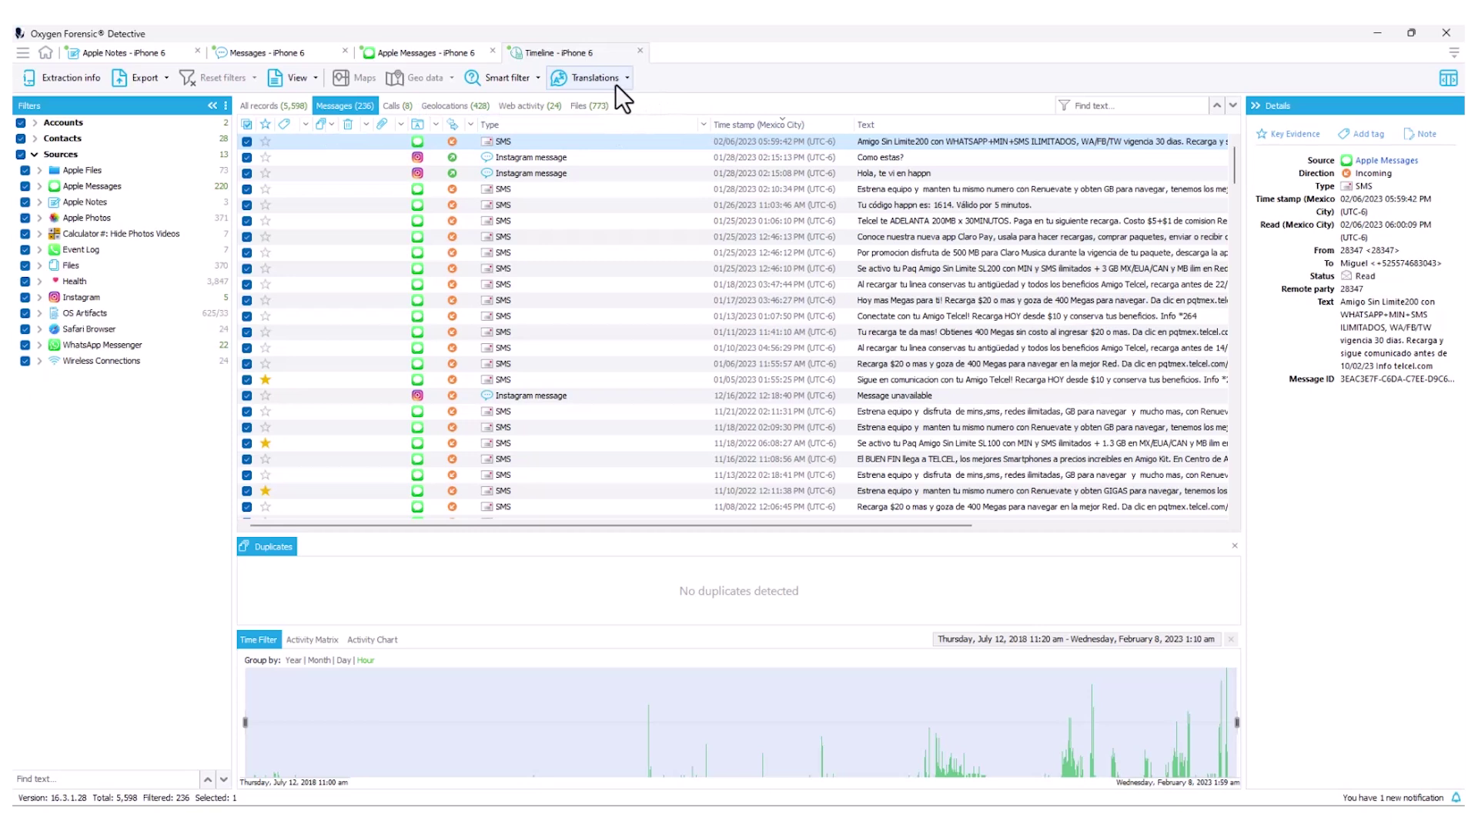
# - Translate the Timeline messages into English from Spanish
pyautogui.moveTo(834, 524); pyautogui.dragTo(1004, 538)
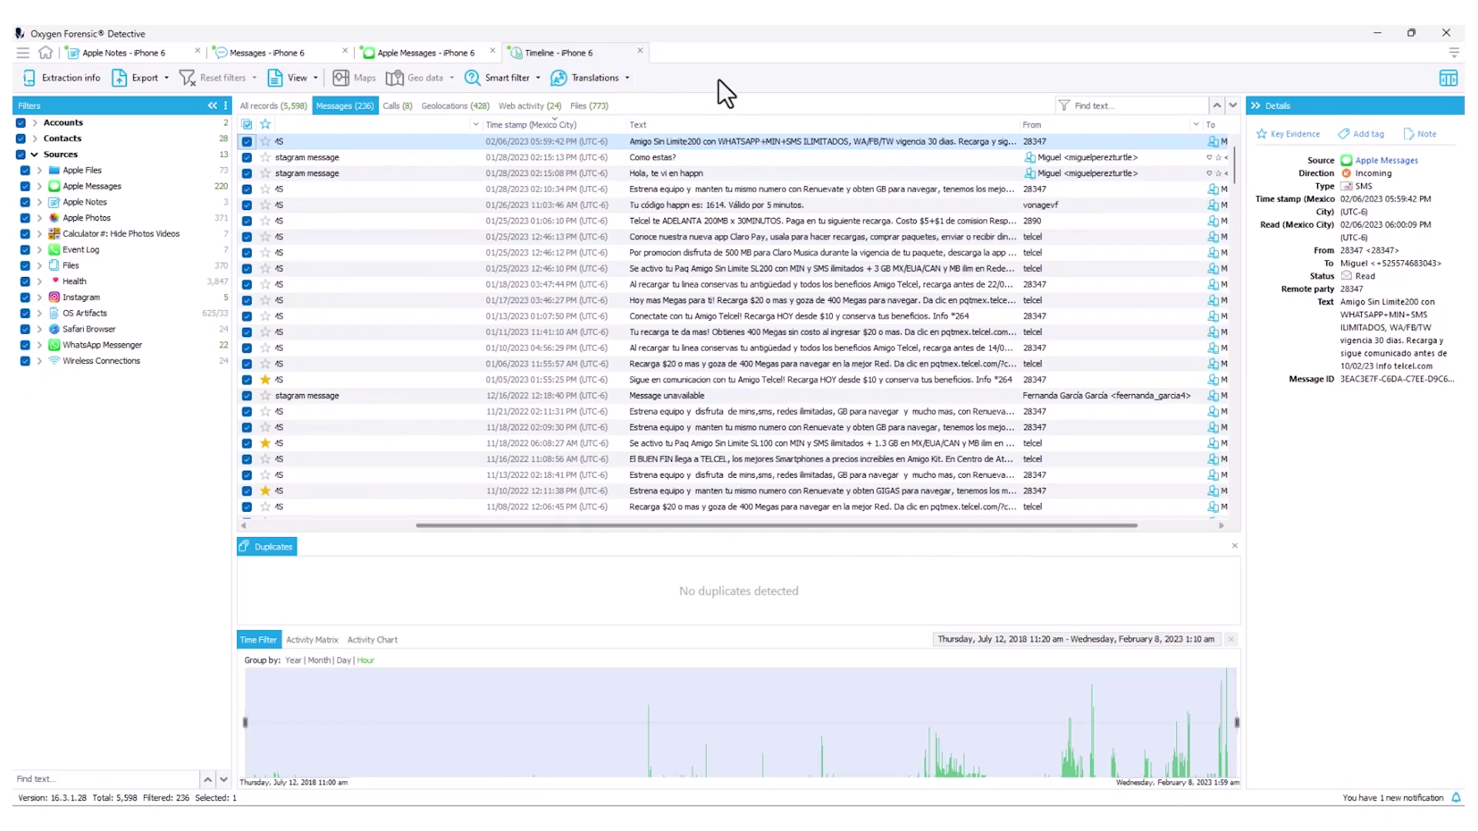
pyautogui.rightClick(729, 147)
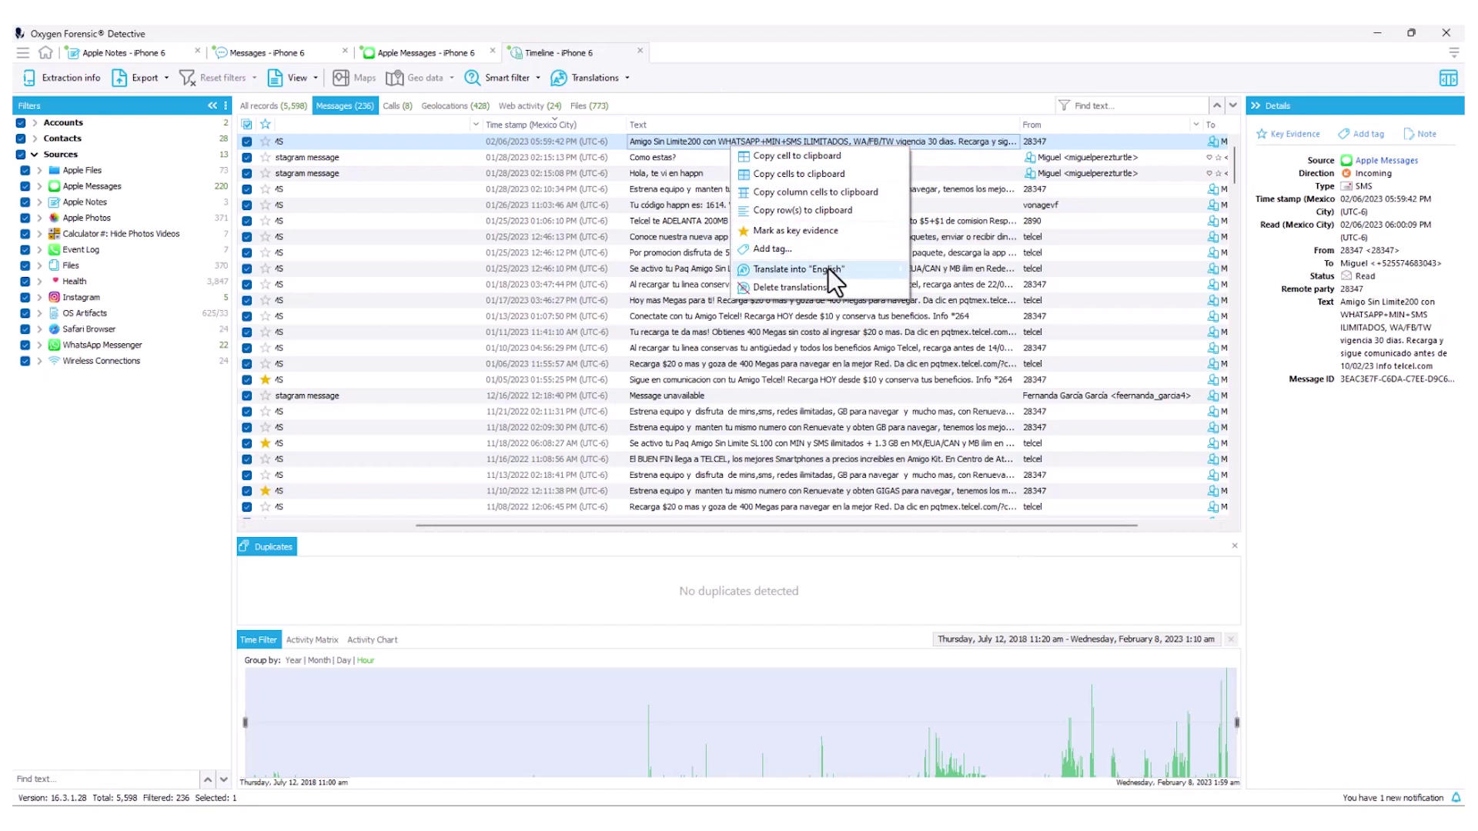
pyautogui.moveTo(828, 268)
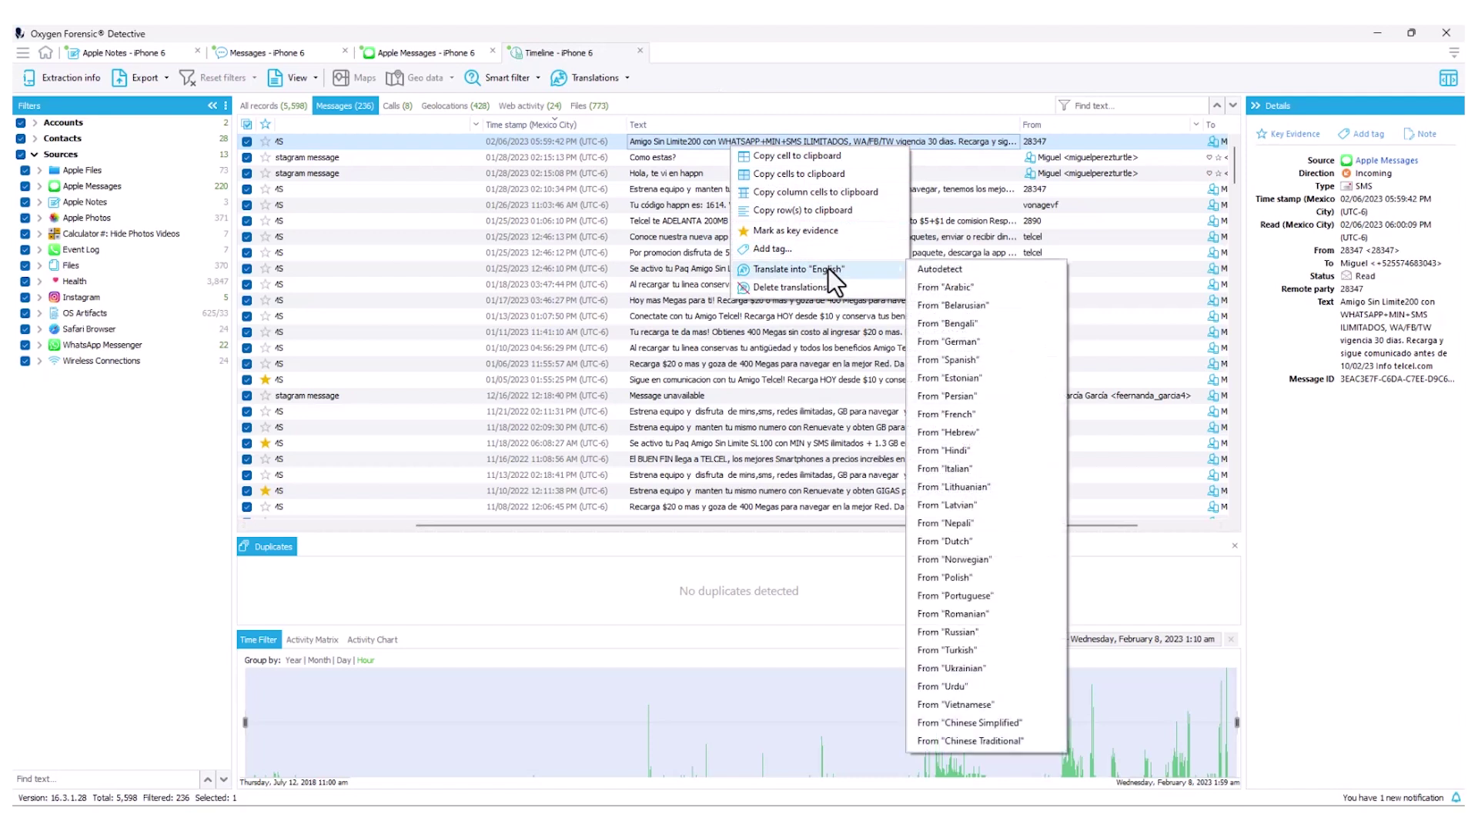
pyautogui.click(943, 359)
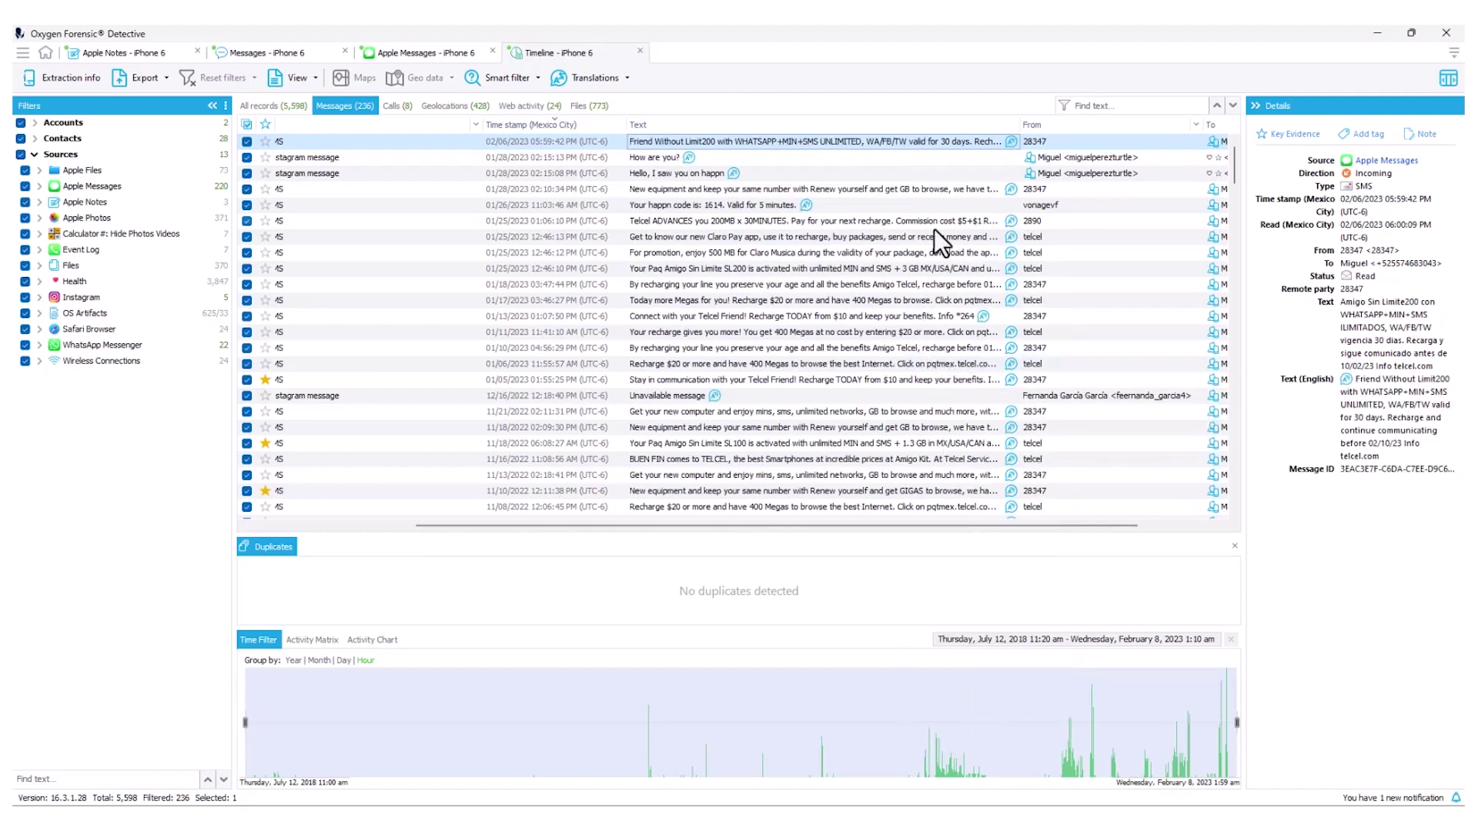
pyautogui.moveTo(934, 228)
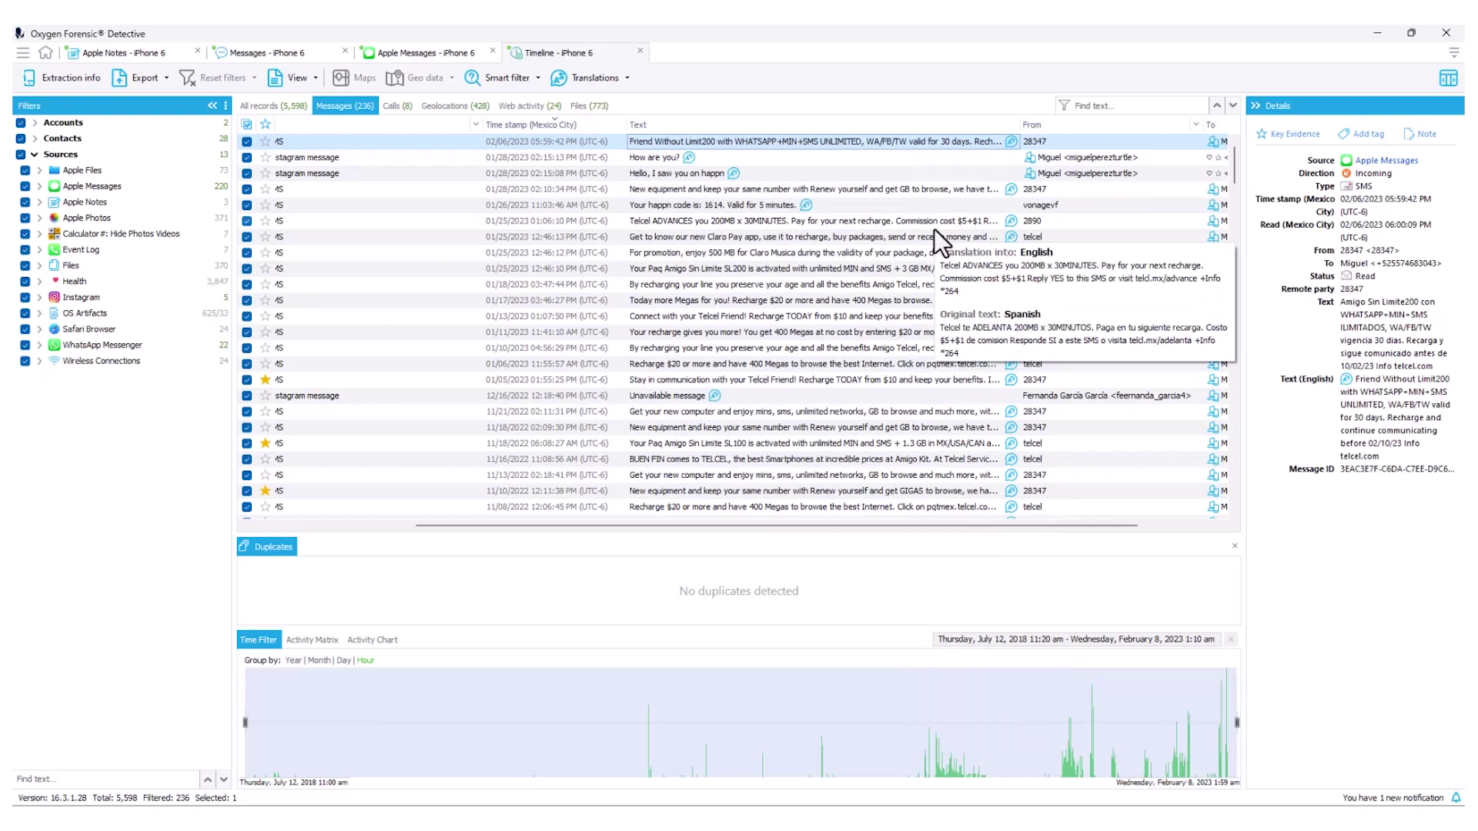
# - Delete the happn message's translation, restoring 'Hola, te vi en happn'
pyautogui.rightClick(734, 177)
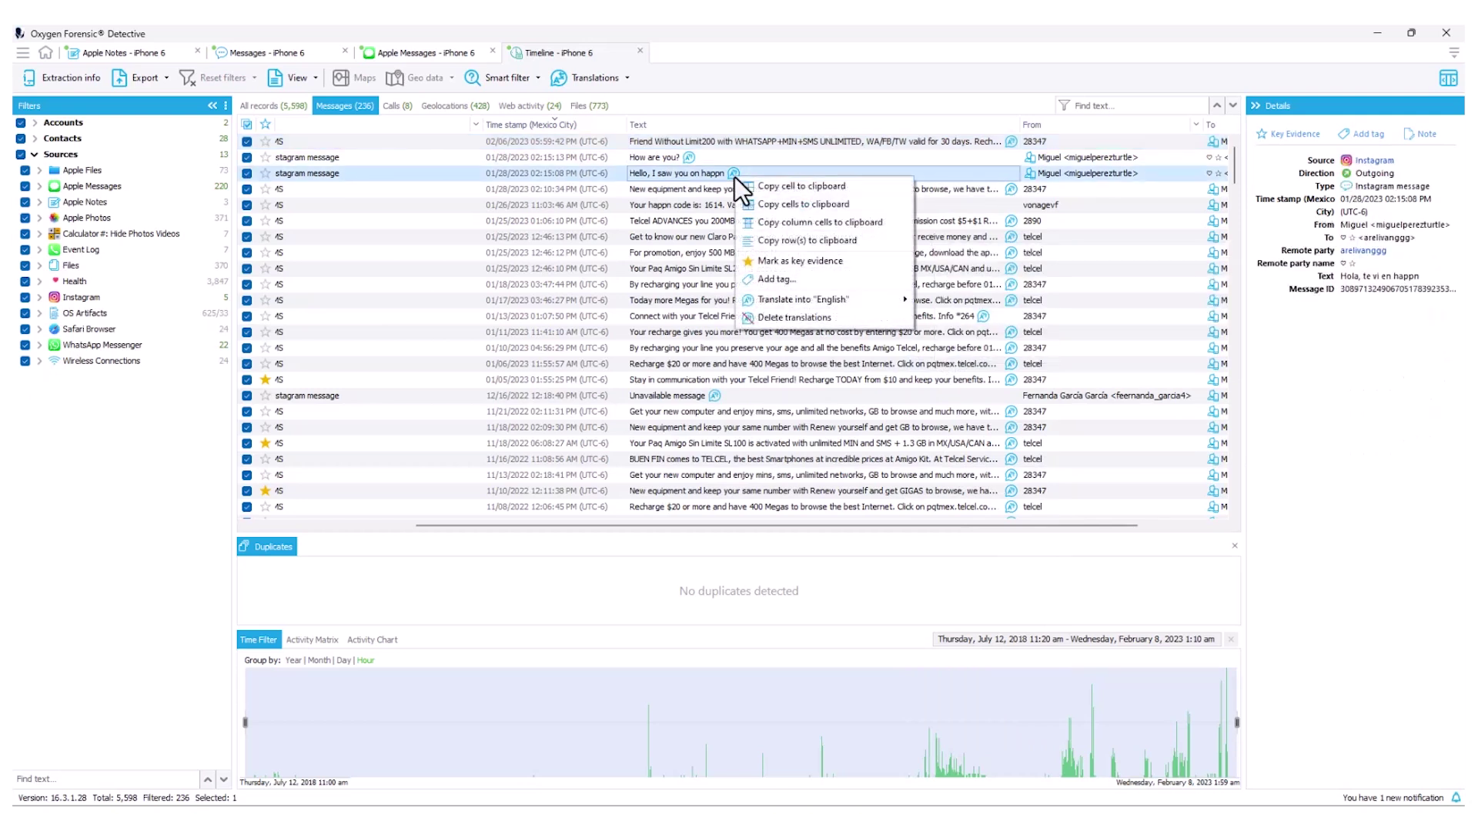
pyautogui.click(806, 325)
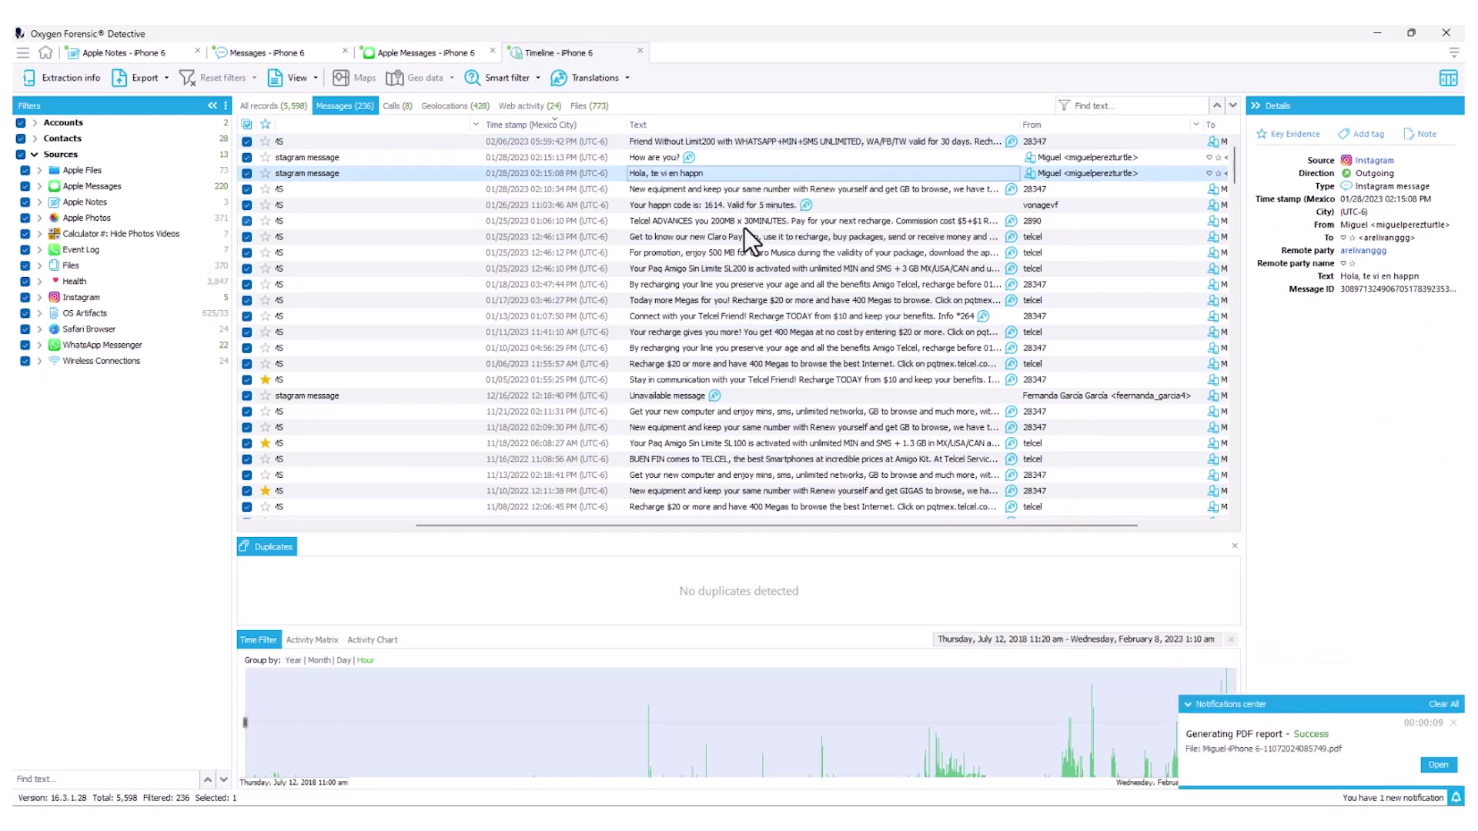
pyautogui.click(627, 77)
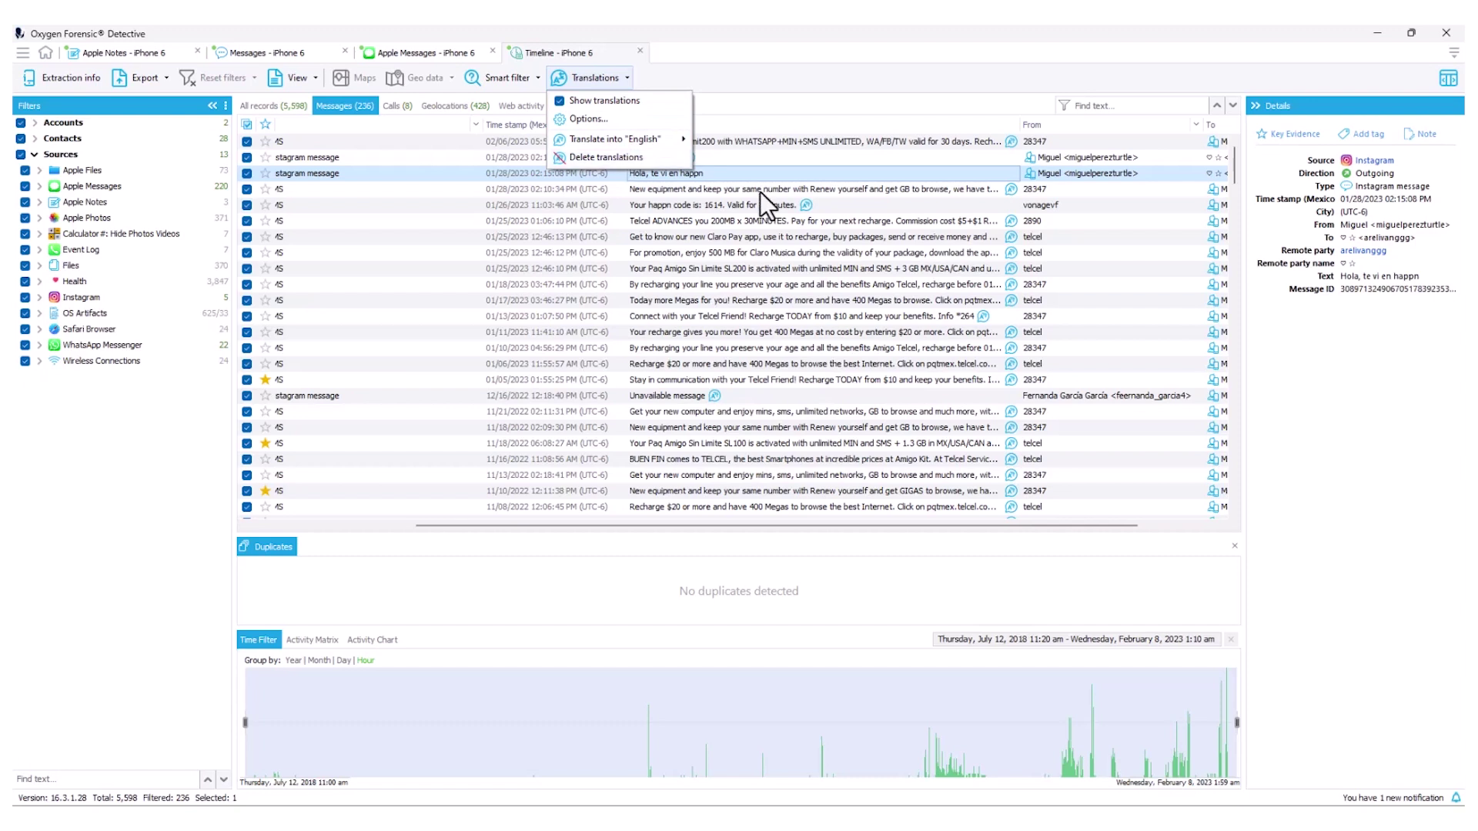
pyautogui.click(753, 300)
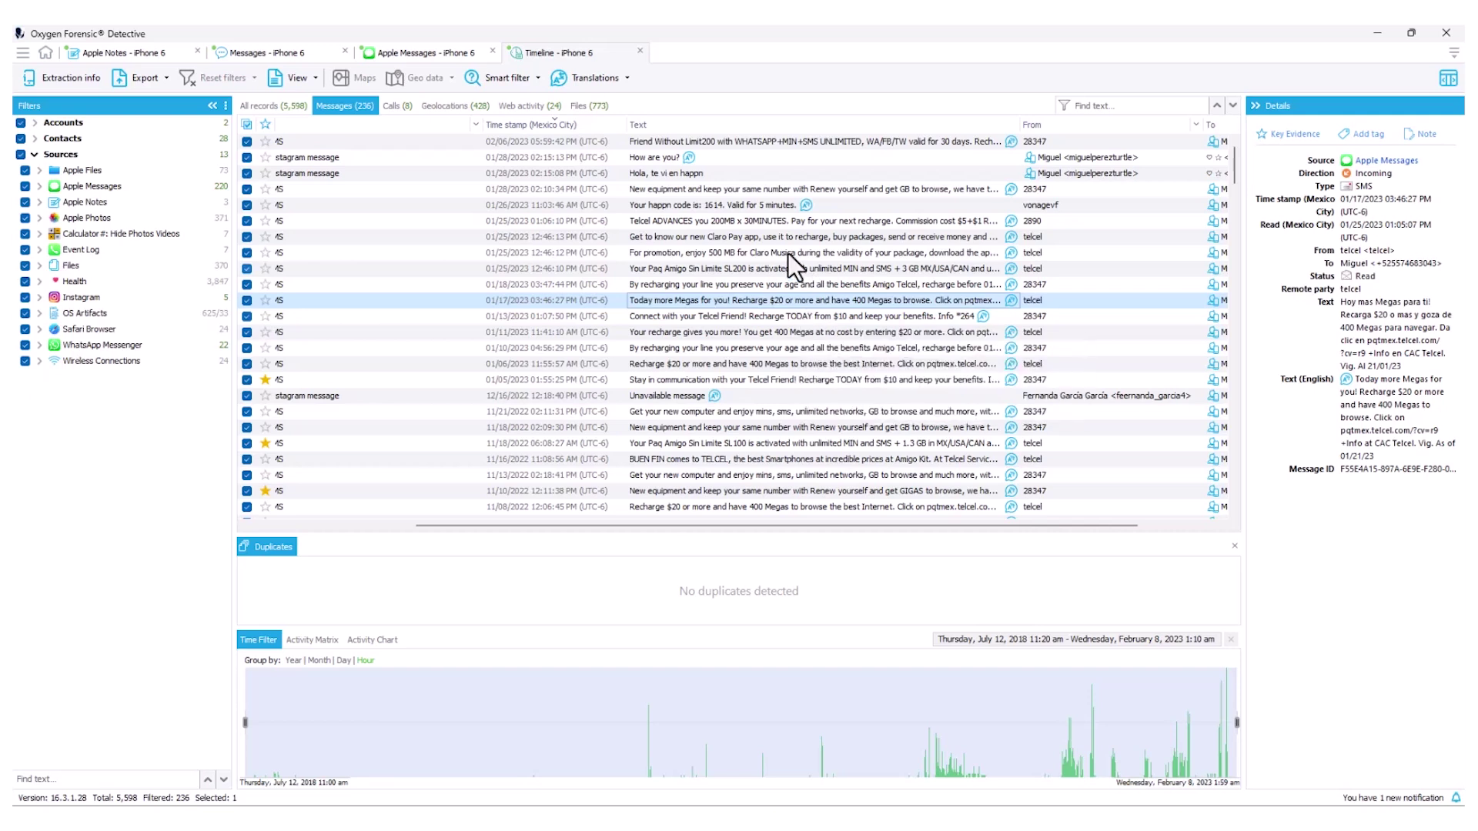
pyautogui.rightClick(751, 235)
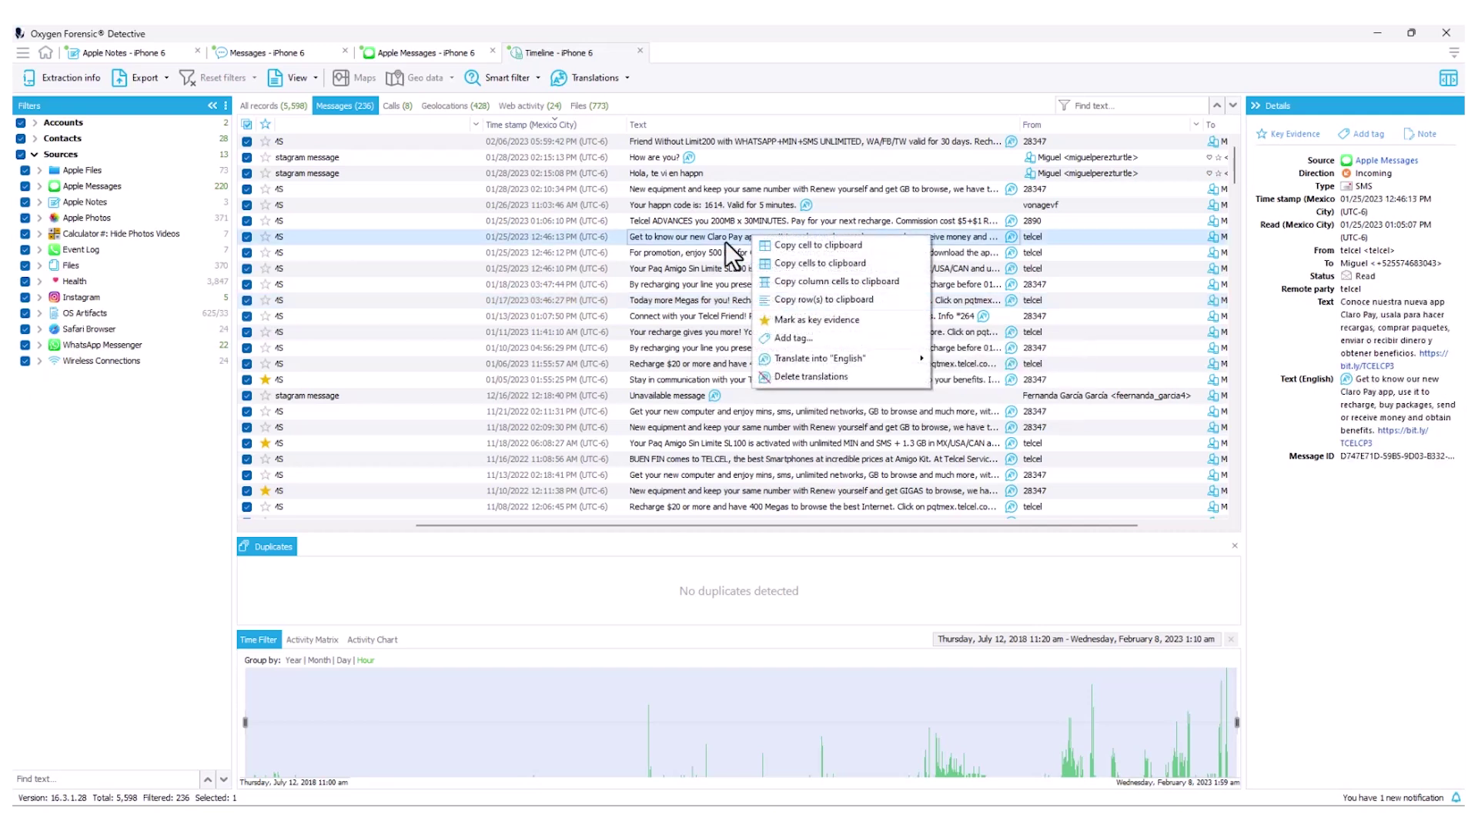
pyautogui.moveTo(824, 358)
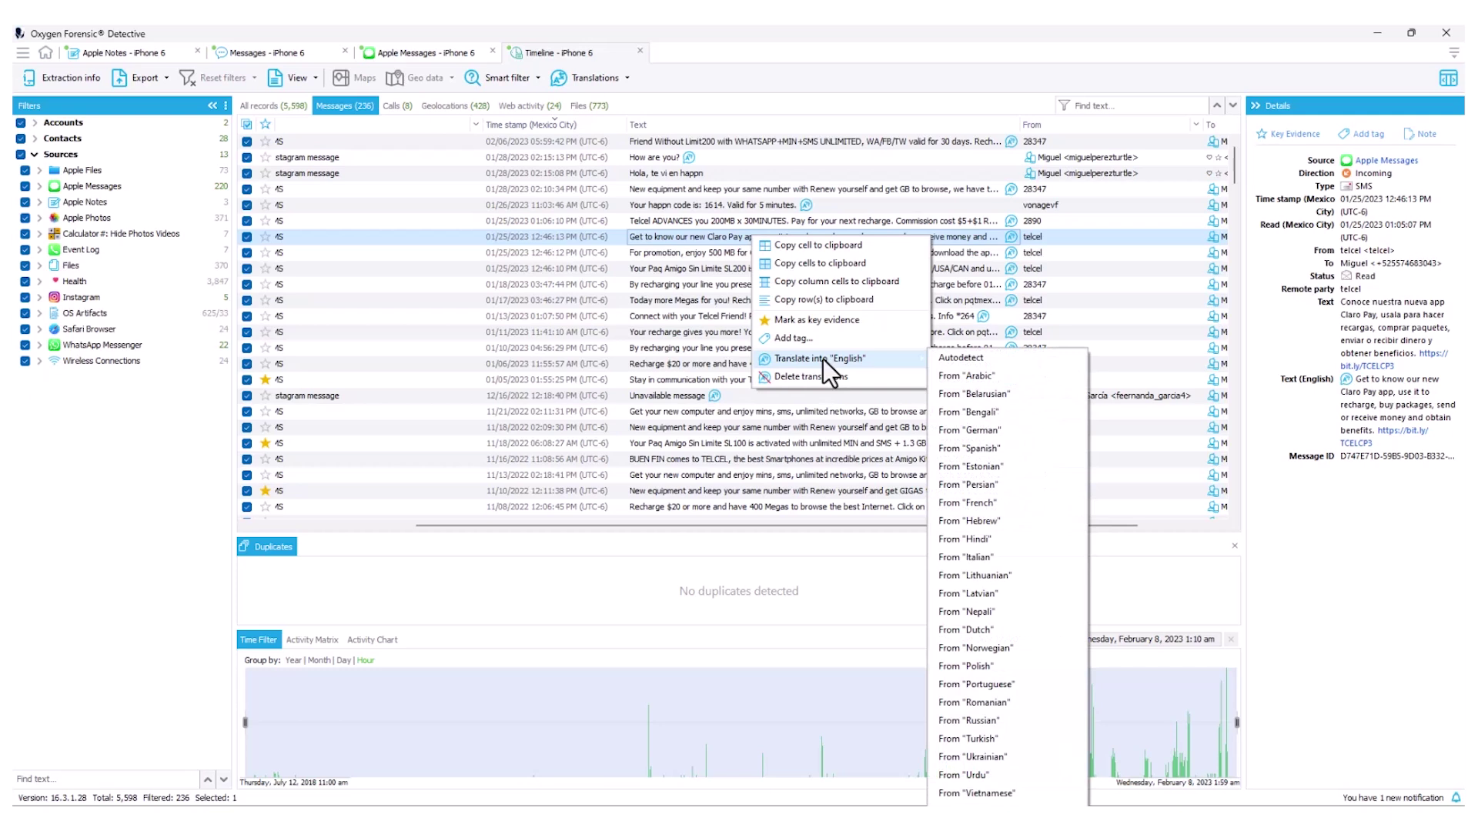
pyautogui.click(686, 339)
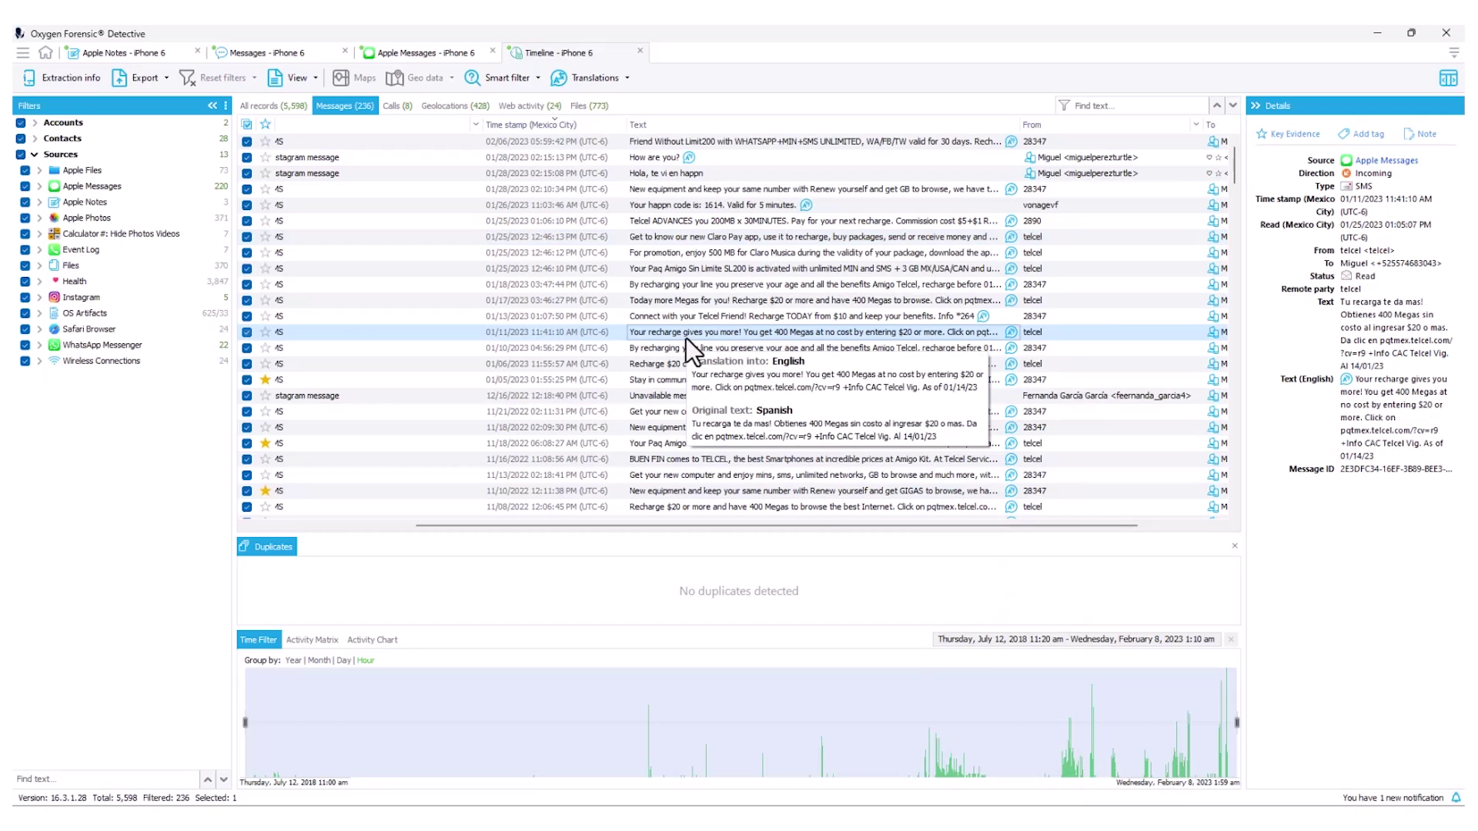
pyautogui.click(401, 108)
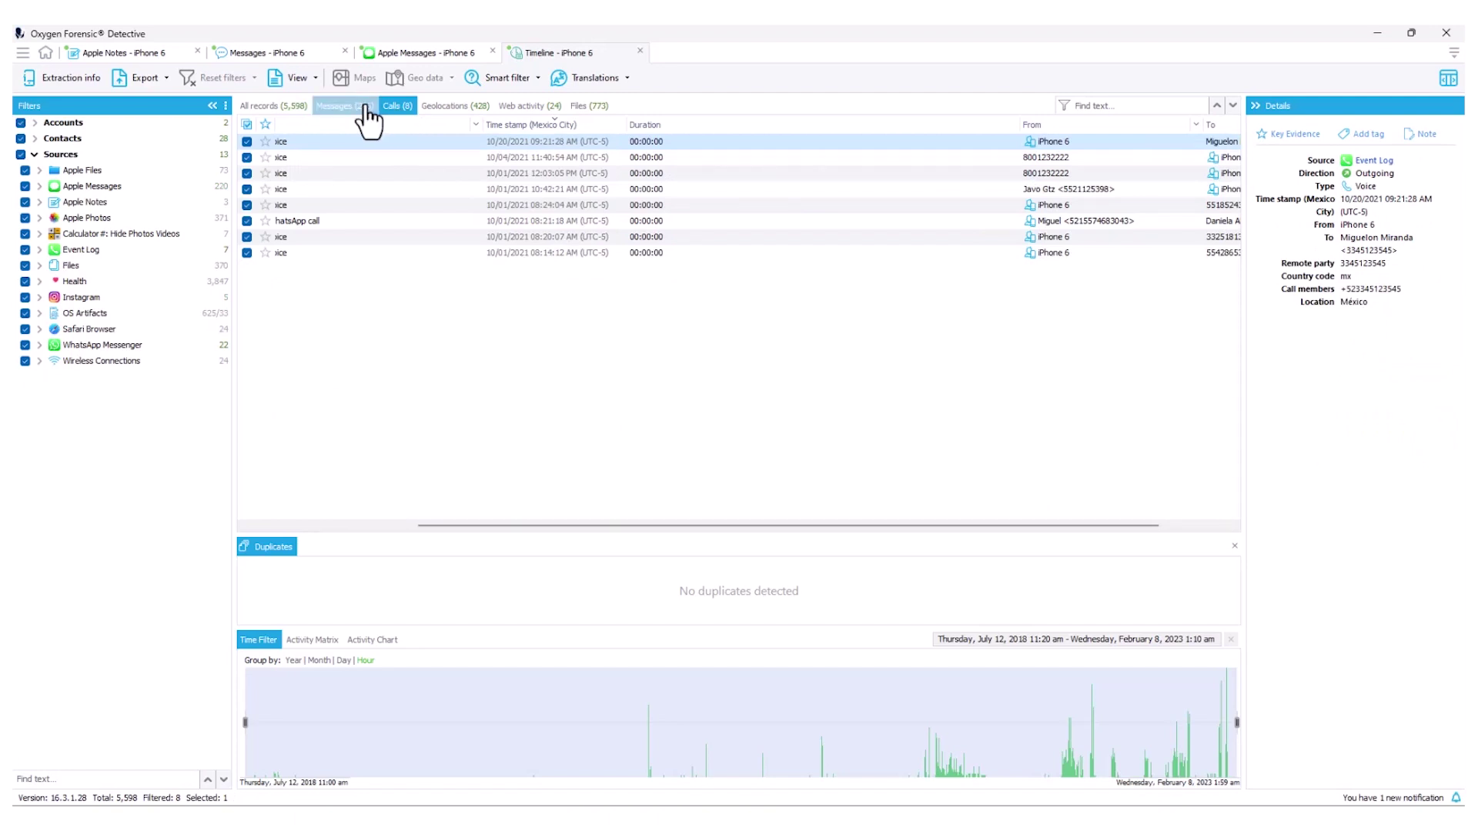
pyautogui.click(367, 108)
pyautogui.click(810, 205)
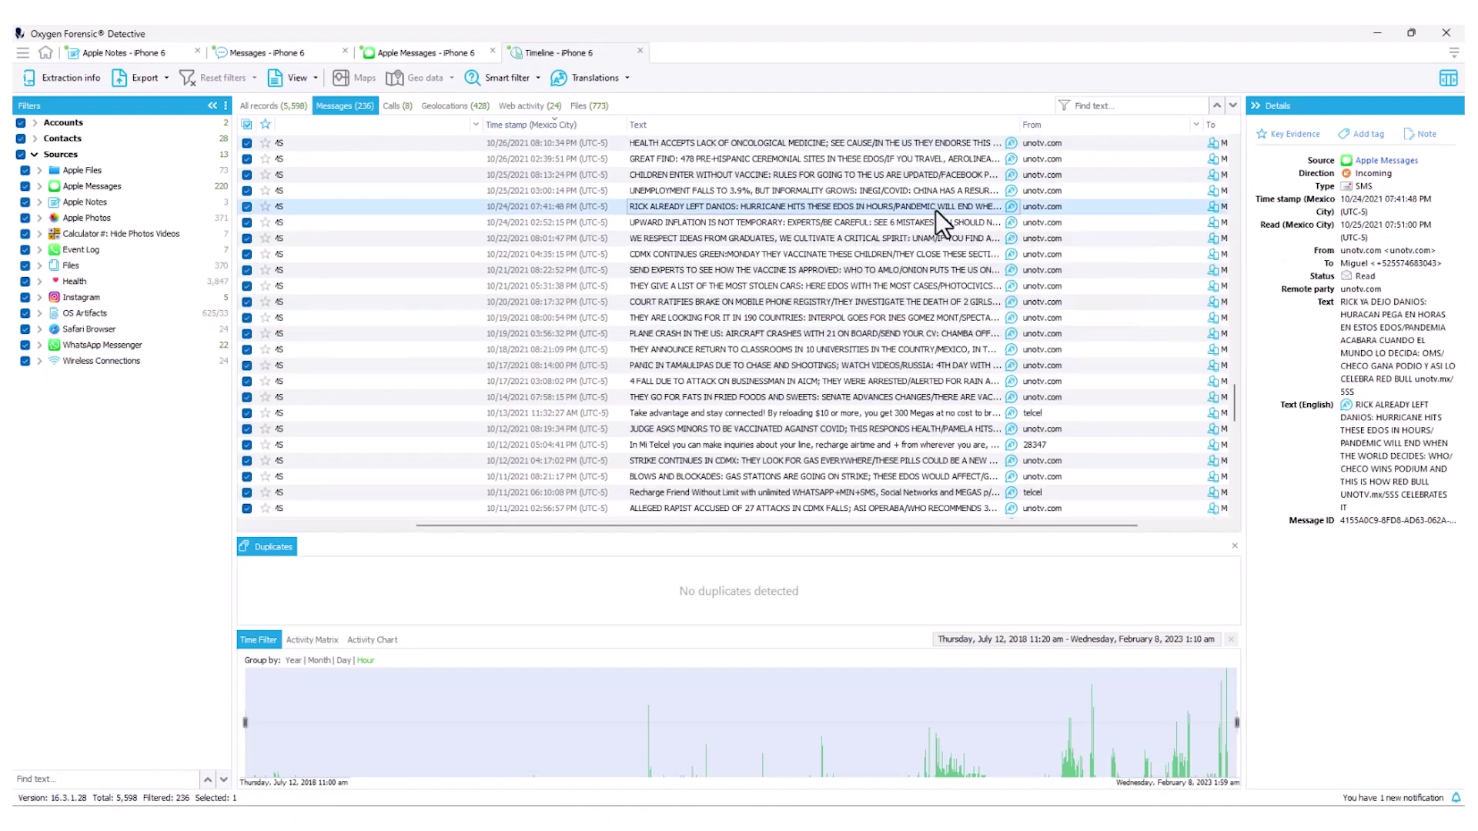
pyautogui.moveTo(938, 215)
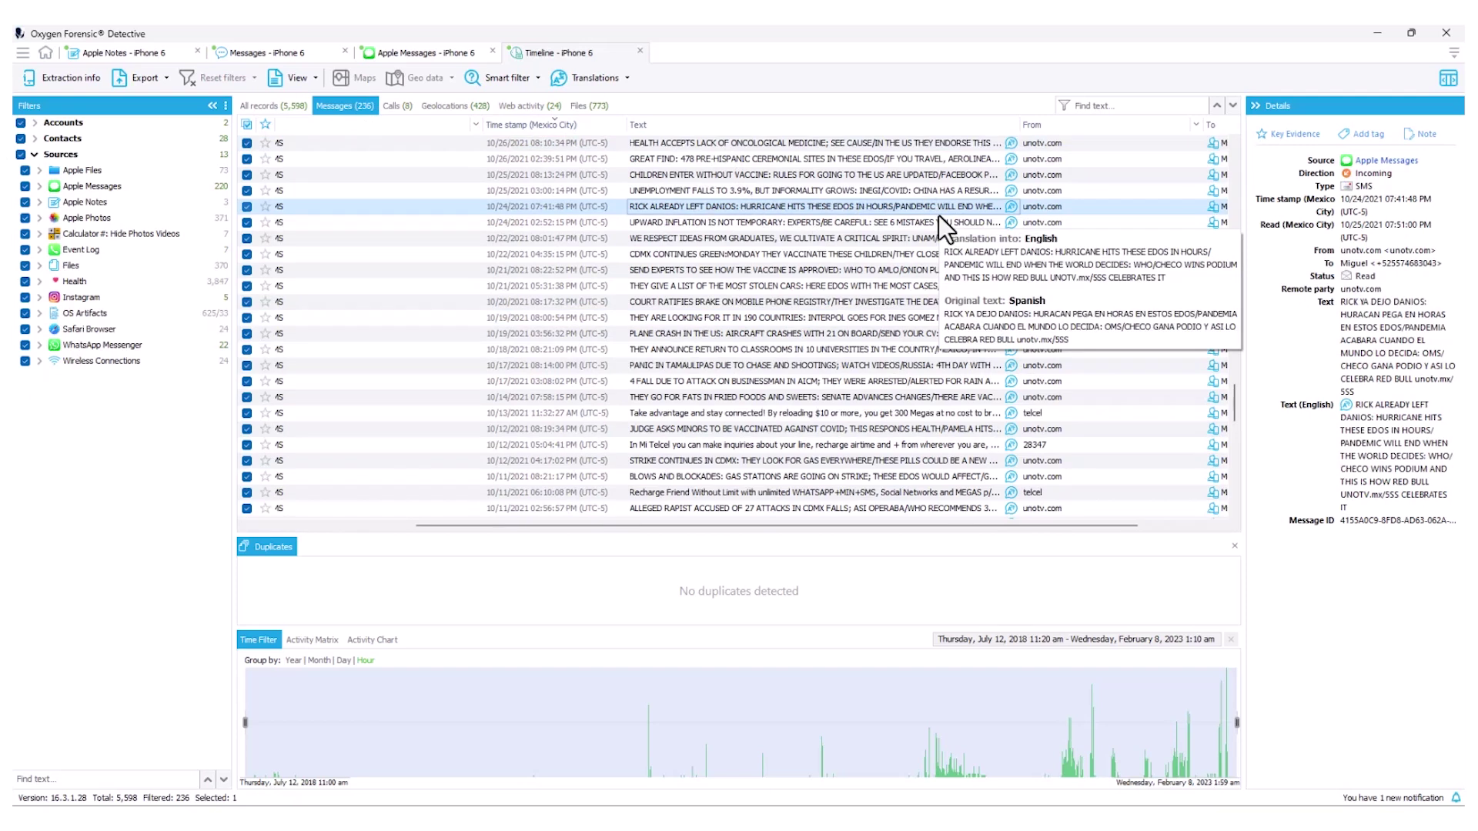
# - Return to the iPhone 6 Extraction info page showing device details such as iOS 12.5.6
pyautogui.click(83, 78)
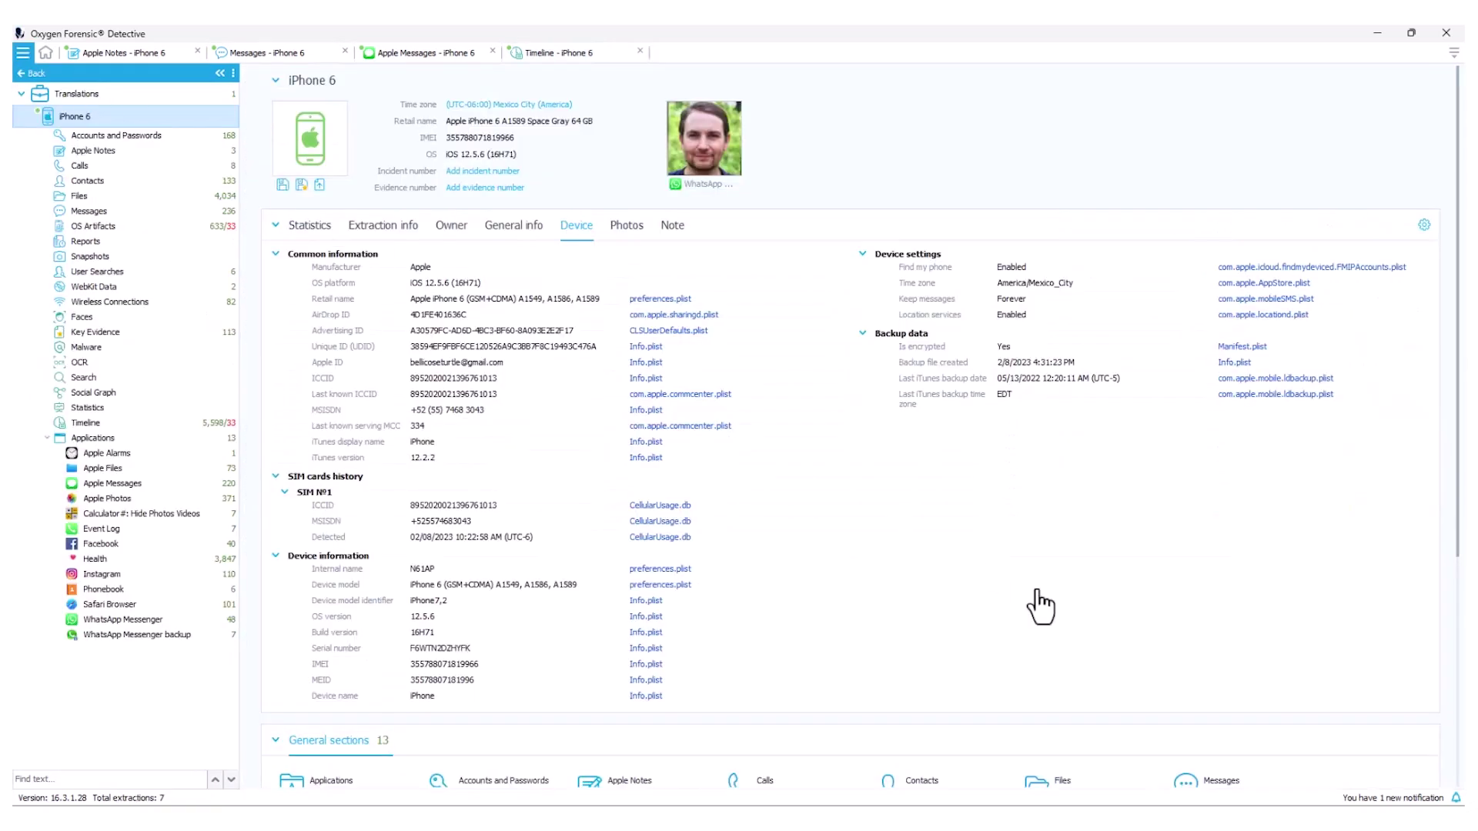